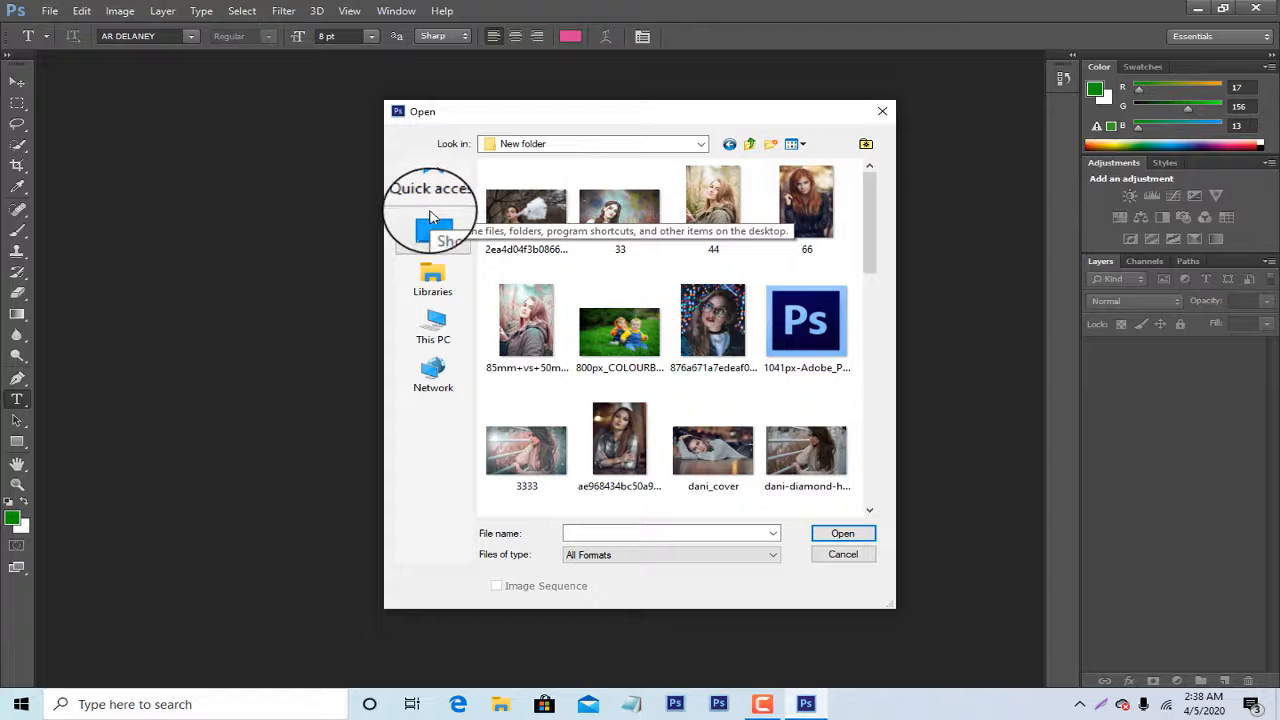
Open portrait 876a671a7edeaf0a82ea4bb85bf2b9eb.jpg in Camera Raw and set Highlights -12, Shadows -13, Whites -24 and Blacks +30.
double_click(722, 312)
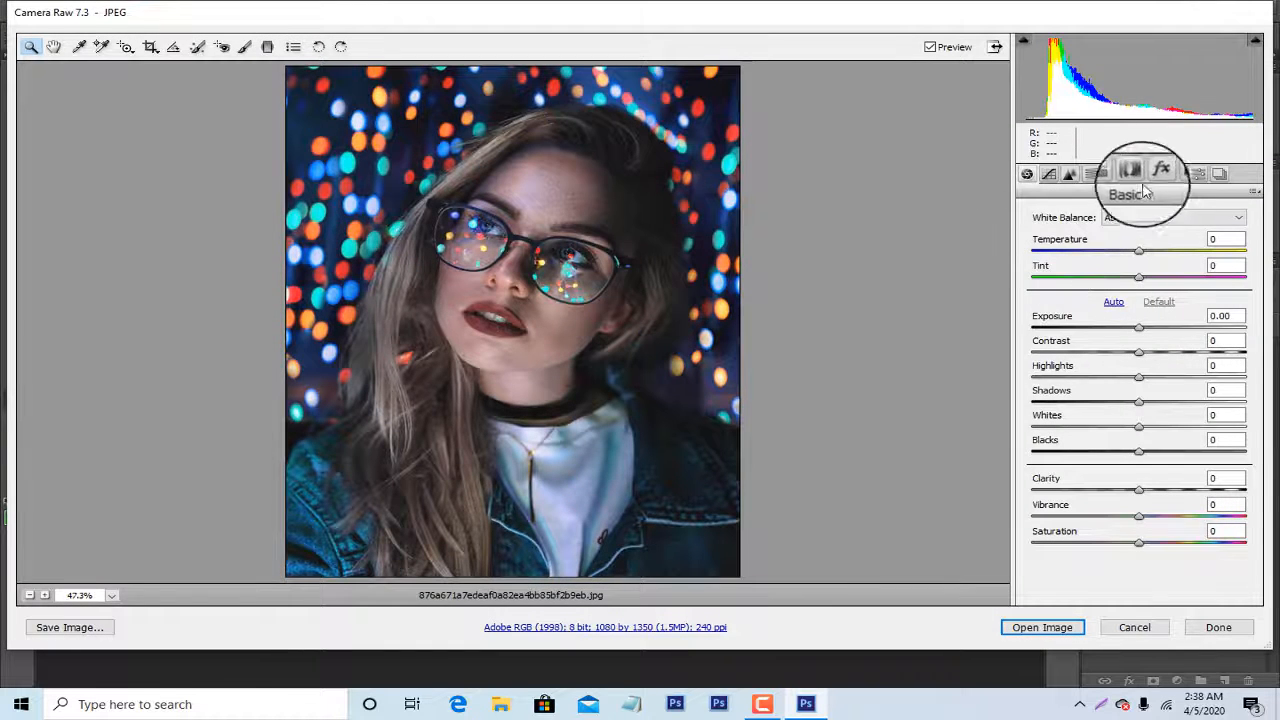
left_click(1091, 174)
left_click_drag(1141, 316, 1147, 320)
left_click(1026, 174)
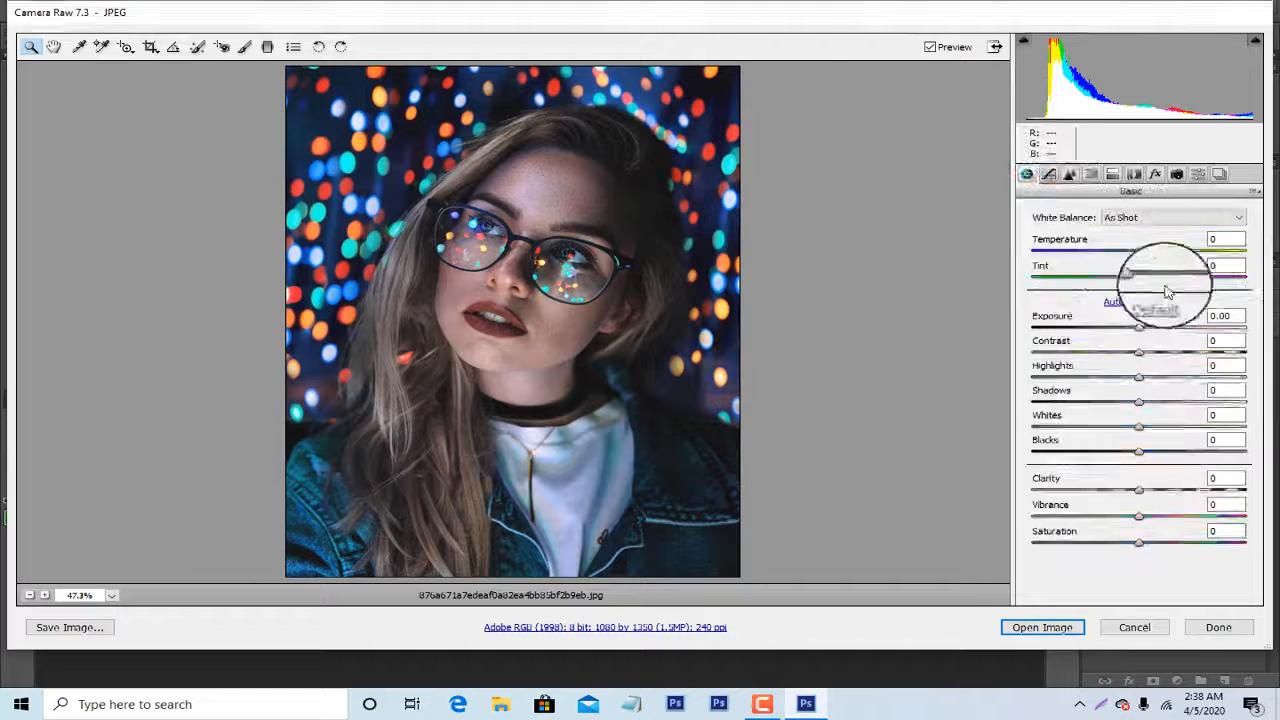
left_click_drag(1138, 377, 1176, 472)
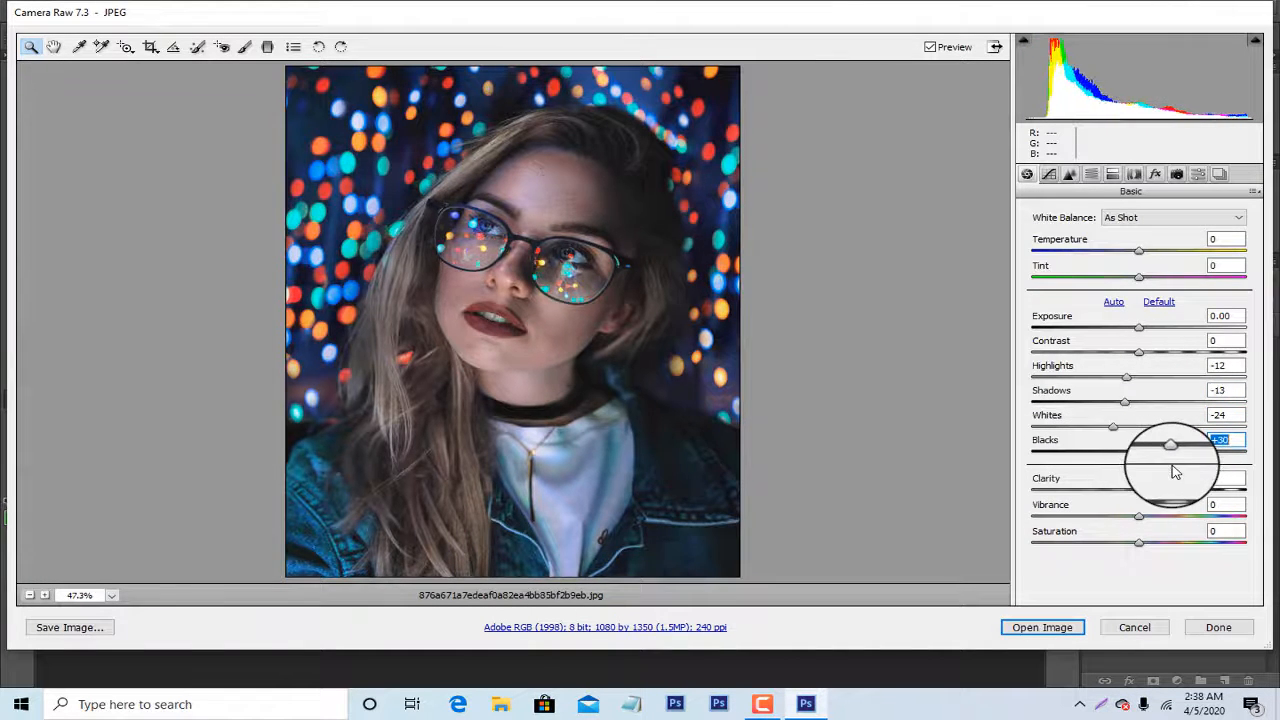
Open the adjusted portrait for editing, using its embedded color profile instead of the working space.
left_click(1048, 625)
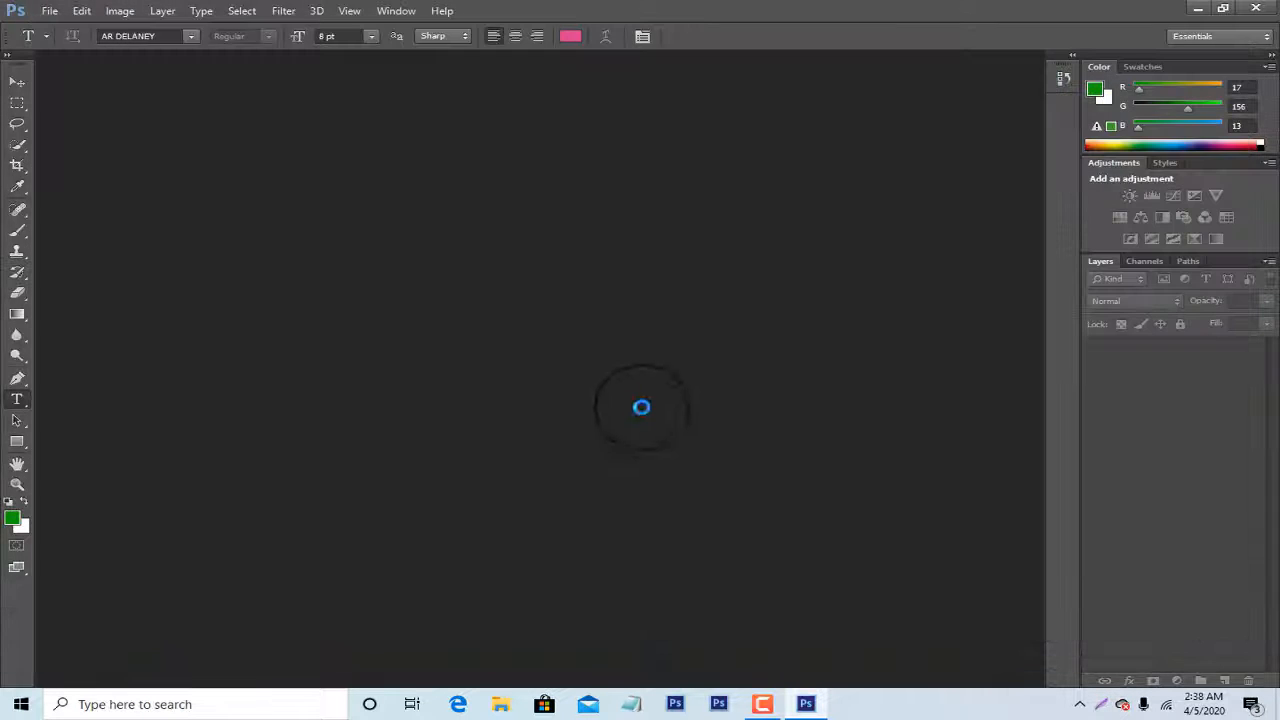
left_click(500, 260)
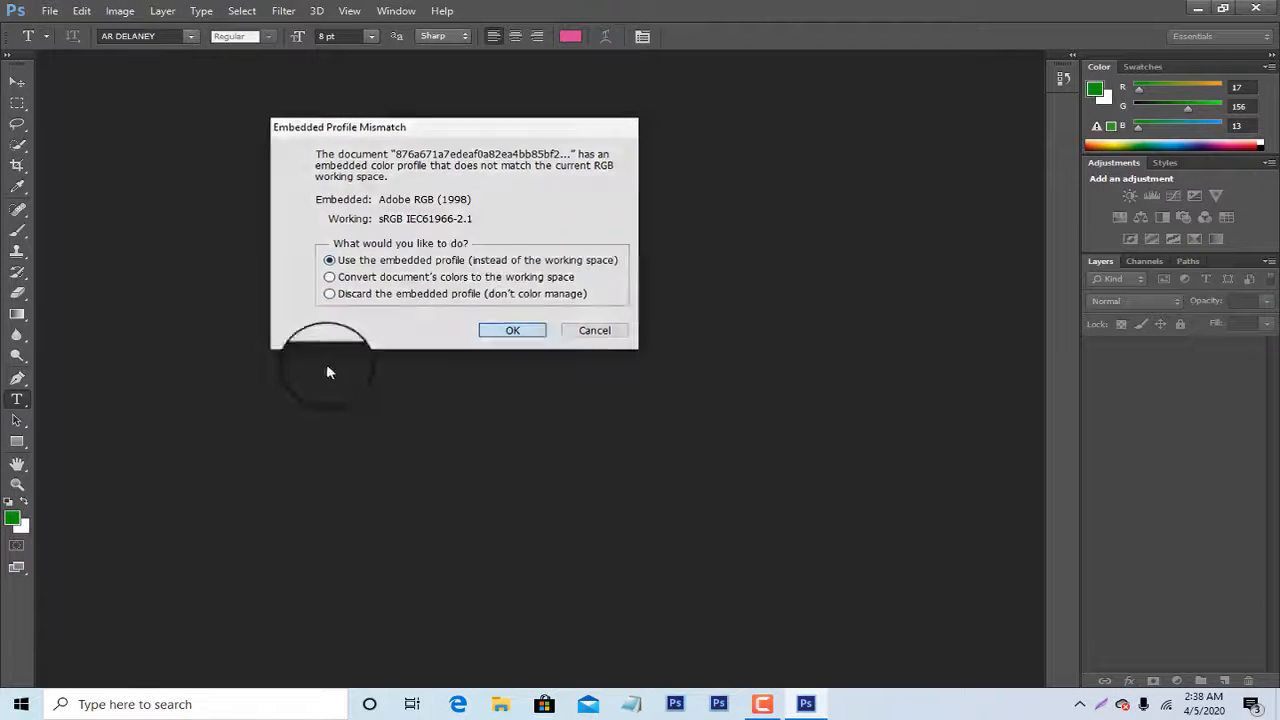
key("Return")
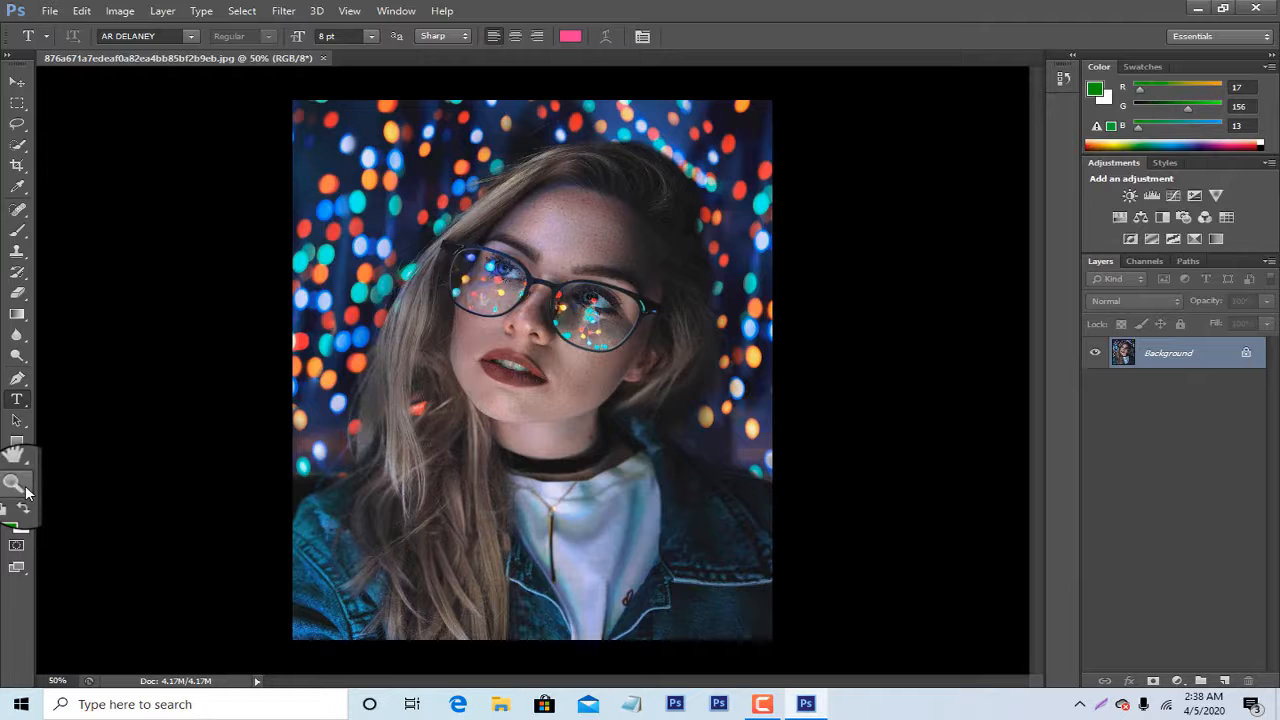
Zoom to 200% on the forehead and set up the Mixer Brush Tool at 60 px with 0% hardness.
left_click(27, 490)
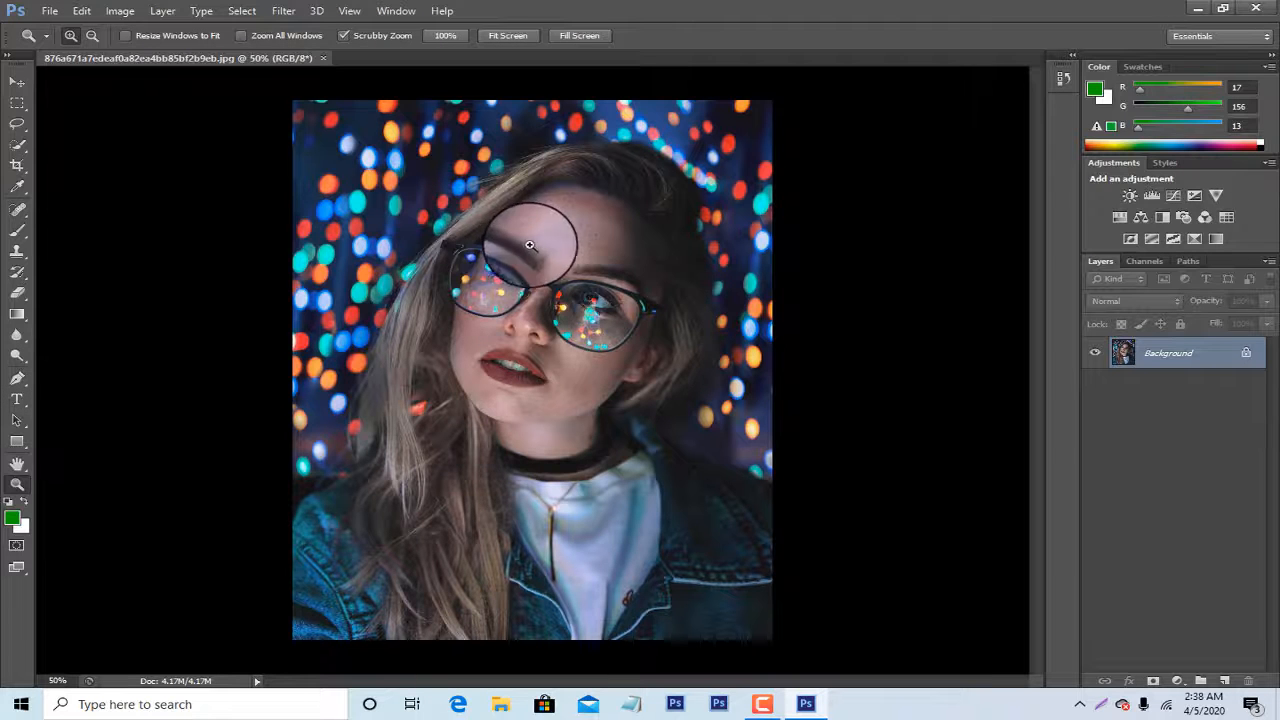
left_click(576, 250)
left_click(588, 251)
left_click(588, 251)
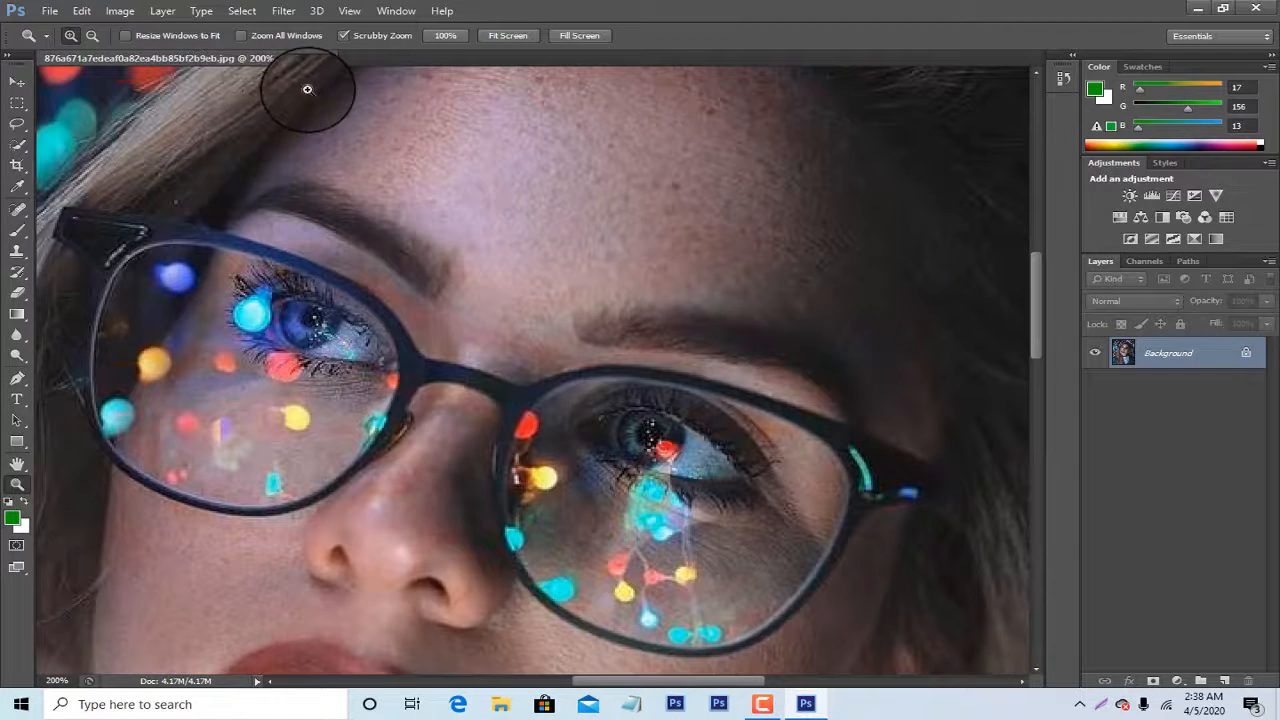
scroll(516, 220, "up", 4)
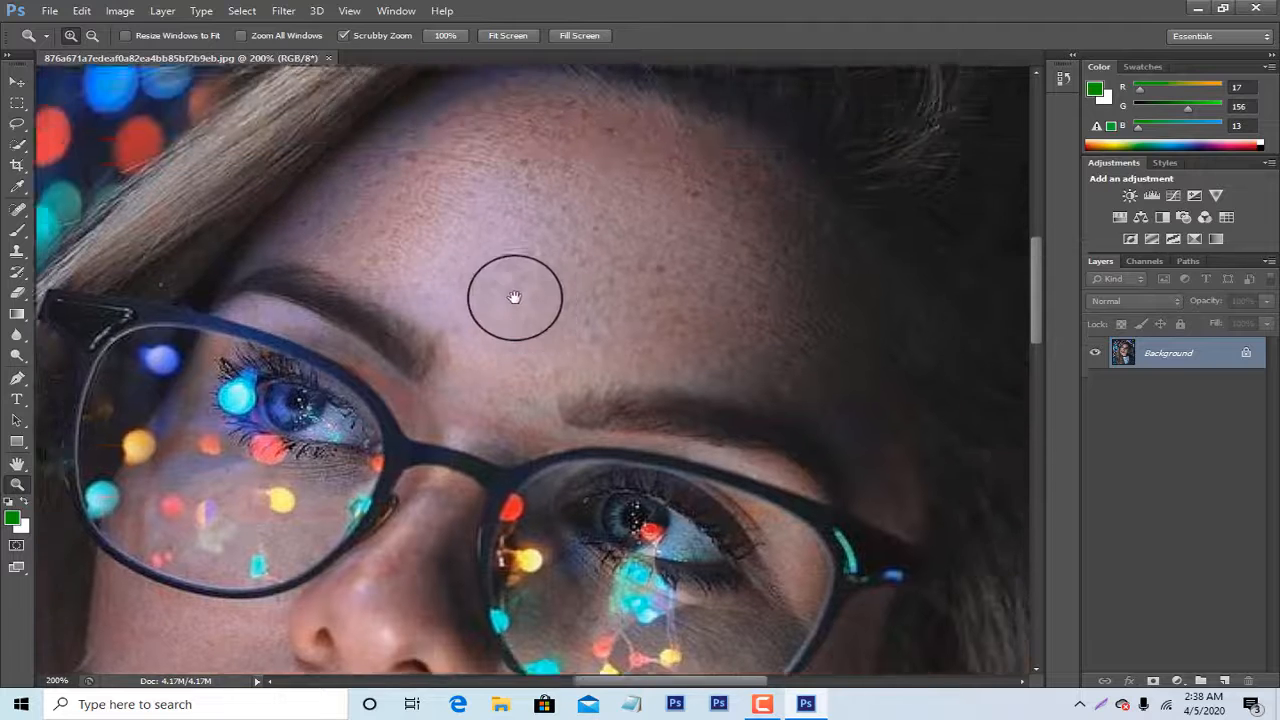
right_click(21, 236)
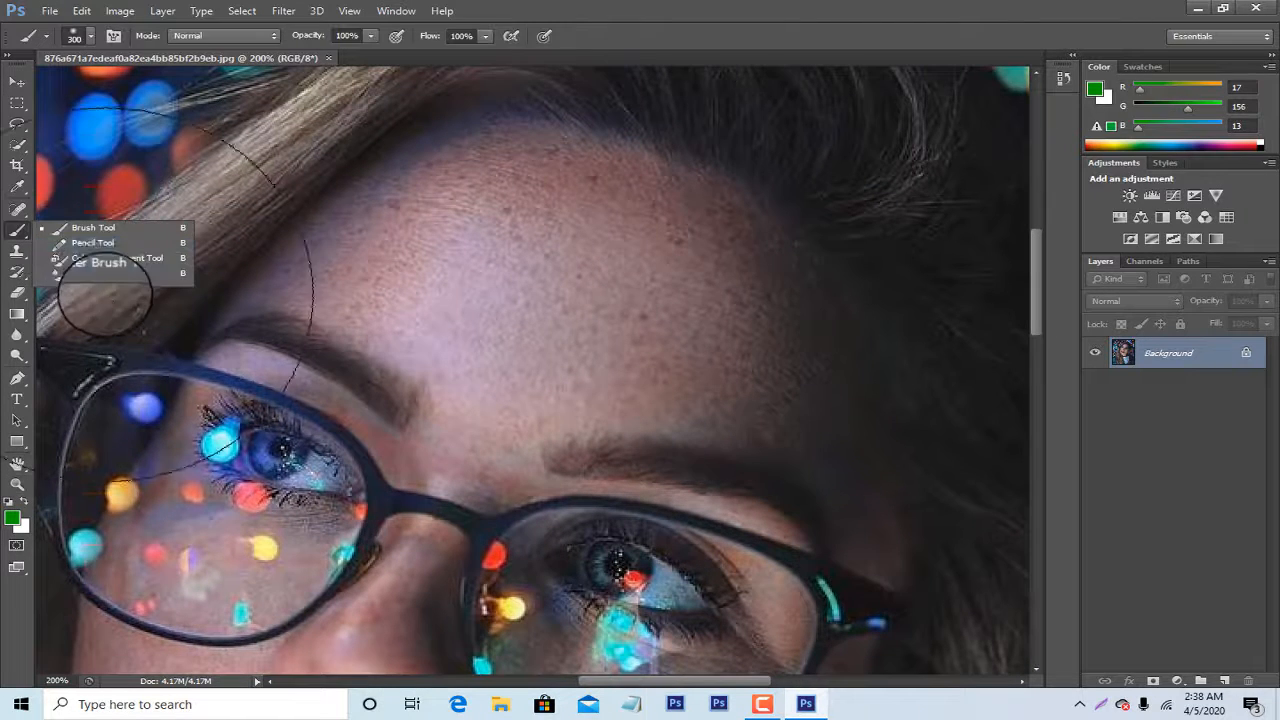
left_click(110, 275)
right_click(222, 138)
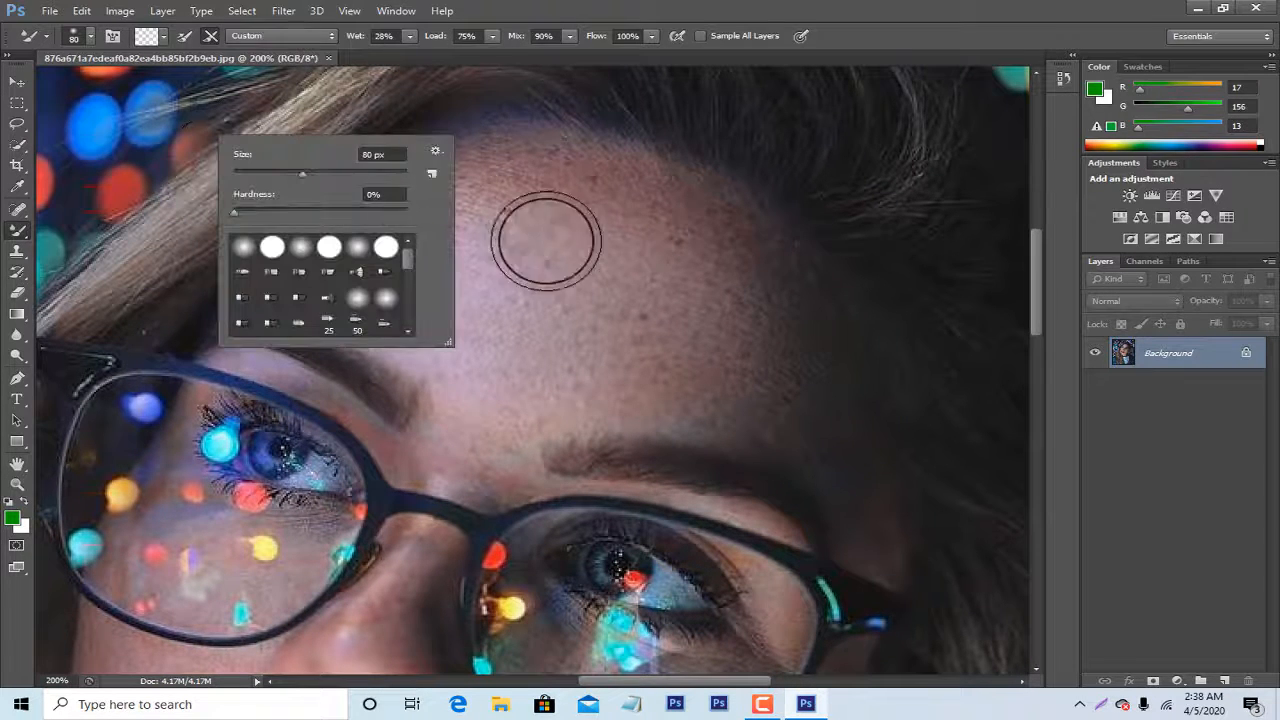
key("bracketleft")
left_click_drag(566, 249, 571, 237)
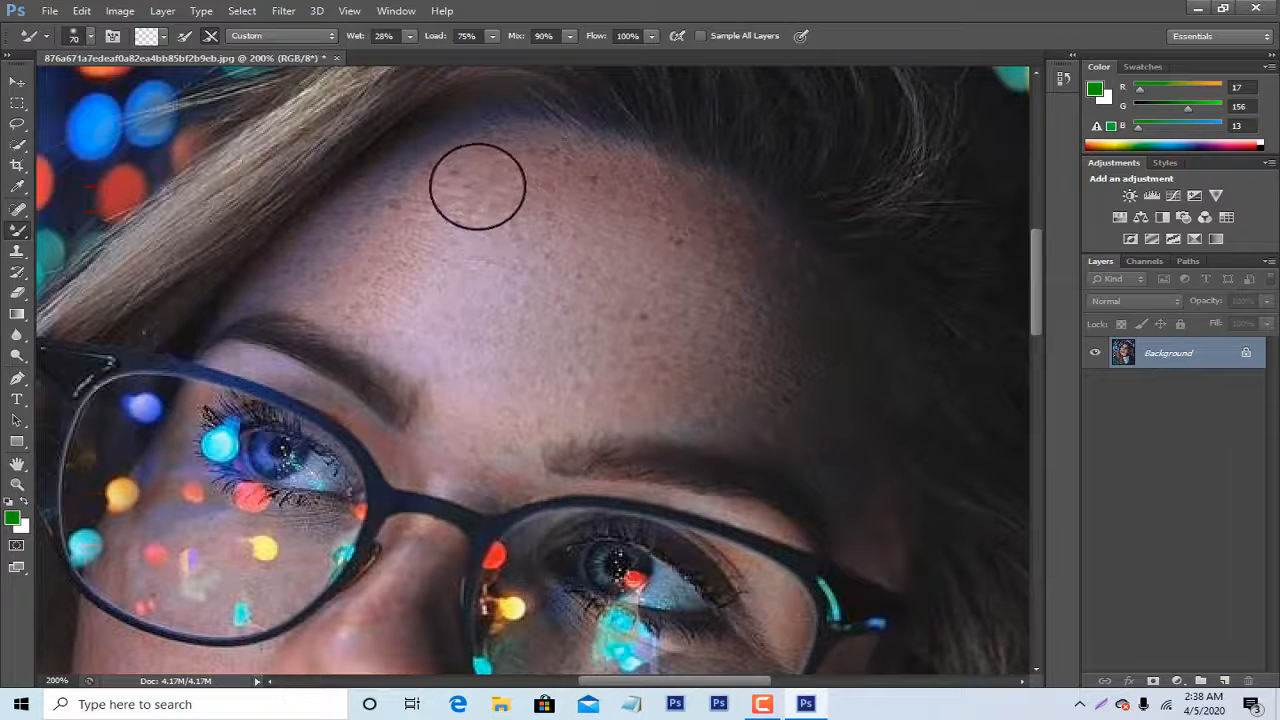
key("bracketleft")
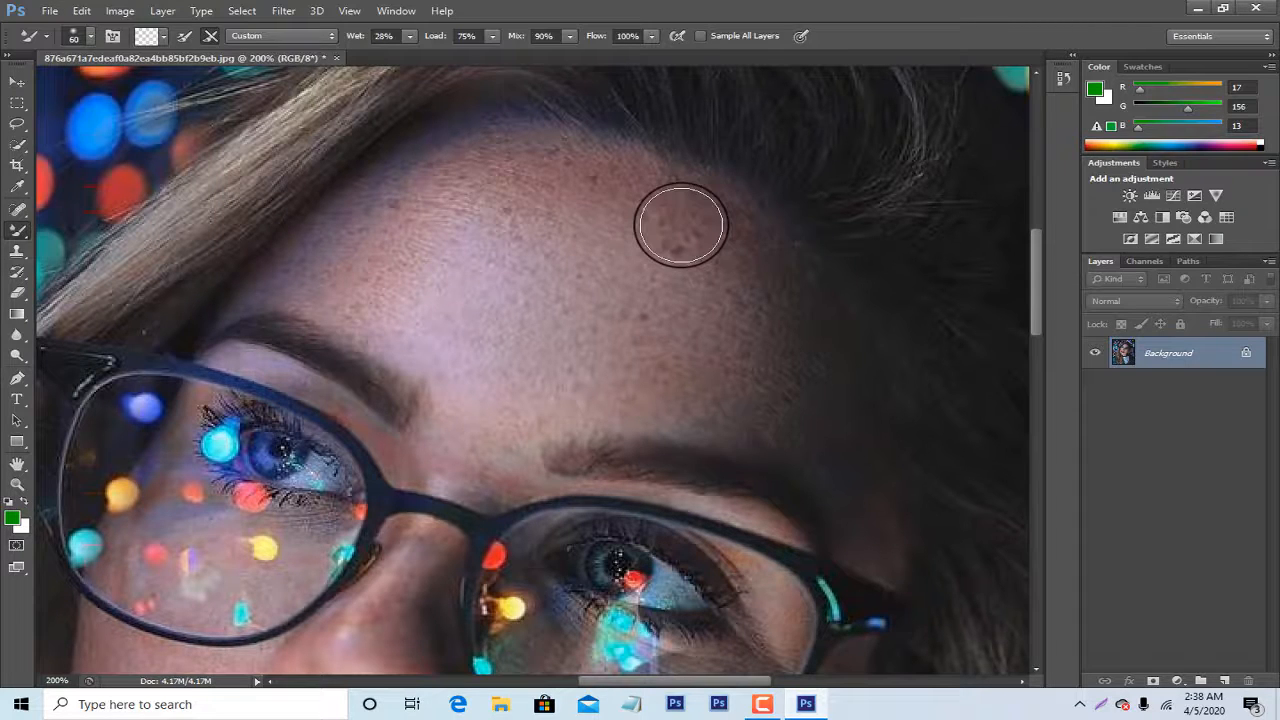
Duplicate the Background layer so the skin retouching is painted on a copy.
mouse_move(676, 225)
left_mouse_down()
mouse_move(553, 163)
mouse_move(504, 200)
mouse_move(521, 218)
mouse_move(500, 243)
left_mouse_up()
left_click_drag(1150, 353, 1226, 681)
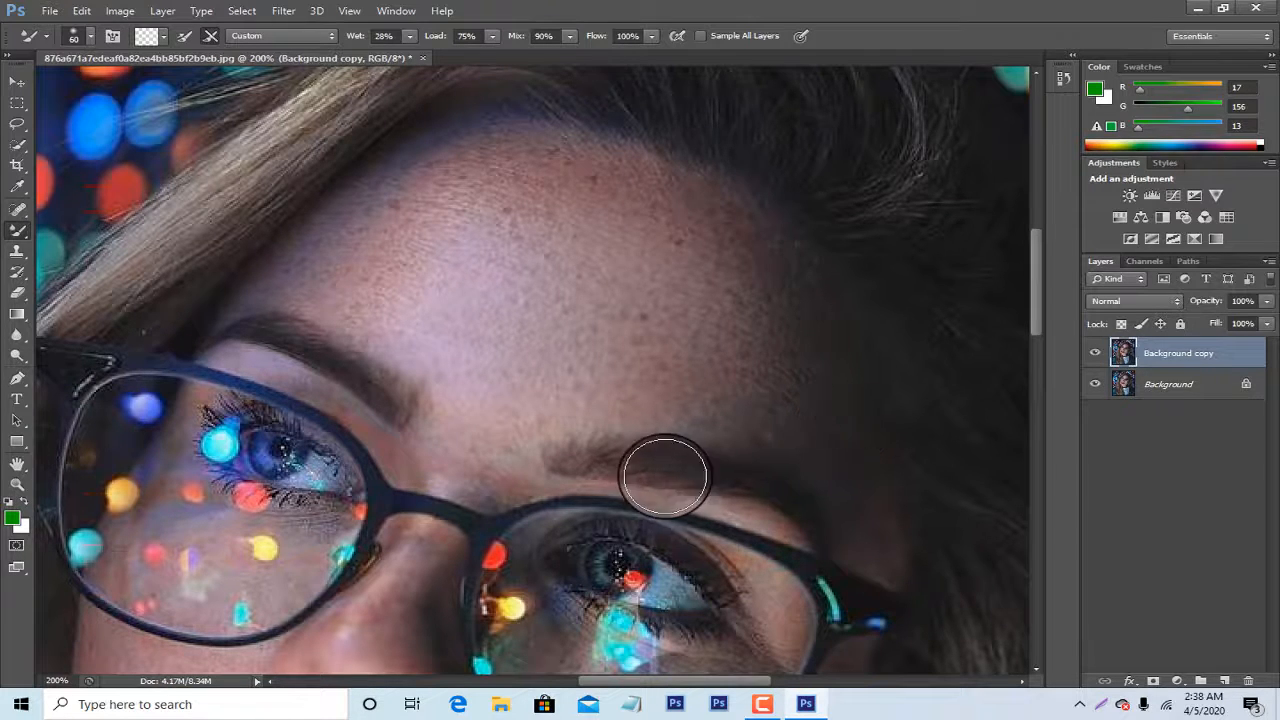
Smooth the forehead skin down to the eyebrows with 60 px Mixer Brush strokes on the background copy.
mouse_move(488, 235)
left_mouse_down()
mouse_move(508, 181)
mouse_move(387, 235)
mouse_move(356, 265)
mouse_move(378, 279)
mouse_move(395, 261)
mouse_move(384, 236)
mouse_move(403, 205)
mouse_move(501, 160)
mouse_move(520, 172)
mouse_move(520, 190)
mouse_move(279, 250)
mouse_move(347, 131)
mouse_move(509, 171)
mouse_move(521, 203)
mouse_move(496, 171)
mouse_move(583, 200)
mouse_move(516, 177)
mouse_move(462, 225)
mouse_move(327, 286)
mouse_move(327, 252)
mouse_move(321, 274)
mouse_move(341, 298)
mouse_move(393, 327)
mouse_move(436, 335)
mouse_move(409, 308)
mouse_move(552, 232)
mouse_move(602, 176)
mouse_move(559, 178)
mouse_move(629, 202)
mouse_move(548, 163)
mouse_move(491, 155)
mouse_move(657, 206)
mouse_move(607, 205)
mouse_move(671, 228)
mouse_move(608, 198)
mouse_move(641, 212)
mouse_move(710, 310)
mouse_move(700, 321)
mouse_move(578, 290)
left_mouse_up()
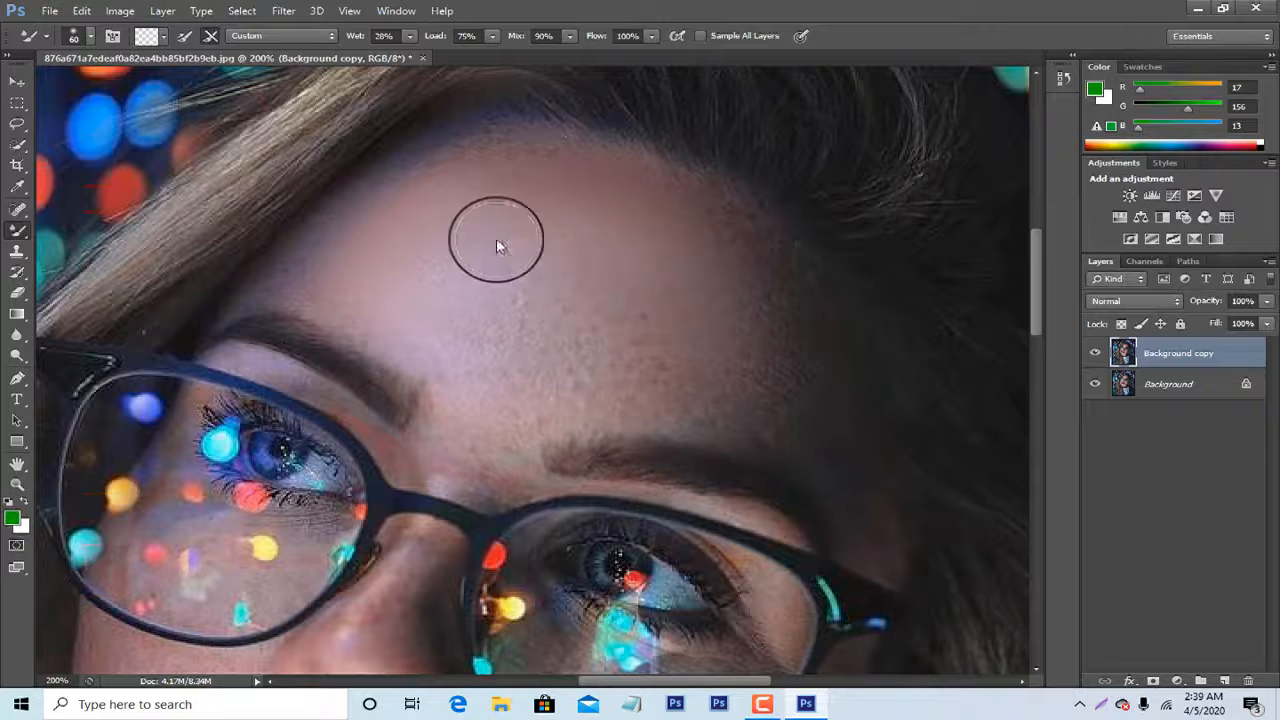
mouse_move(496, 240)
left_mouse_down()
mouse_move(504, 185)
mouse_move(500, 264)
left_mouse_up()
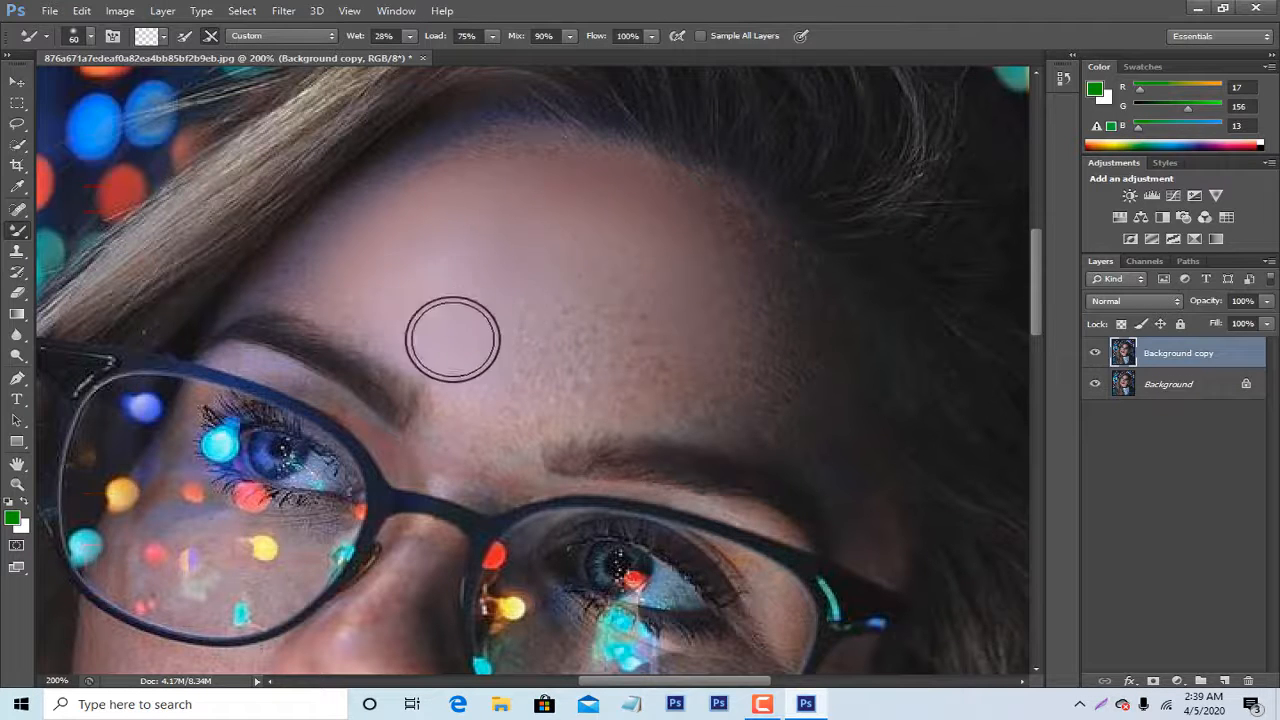
mouse_move(449, 308)
left_mouse_down()
mouse_move(433, 224)
mouse_move(366, 263)
mouse_move(465, 330)
left_mouse_up()
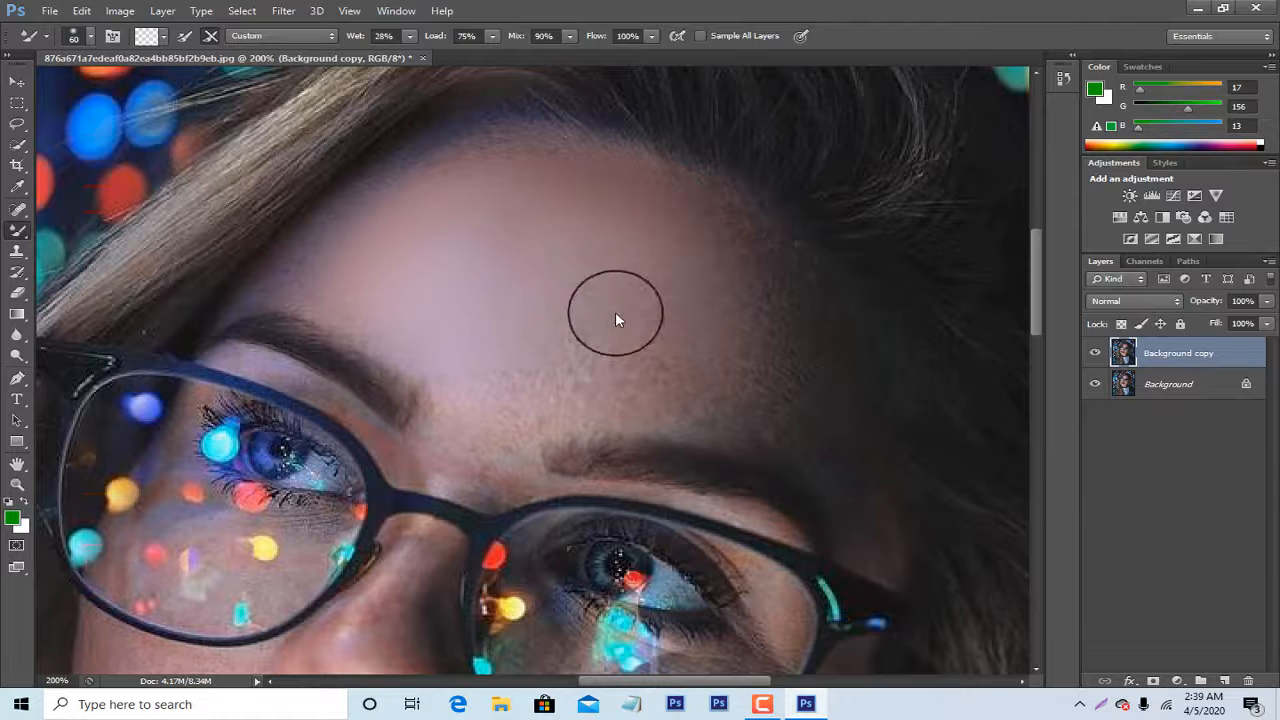
left_click_drag(595, 378, 553, 376)
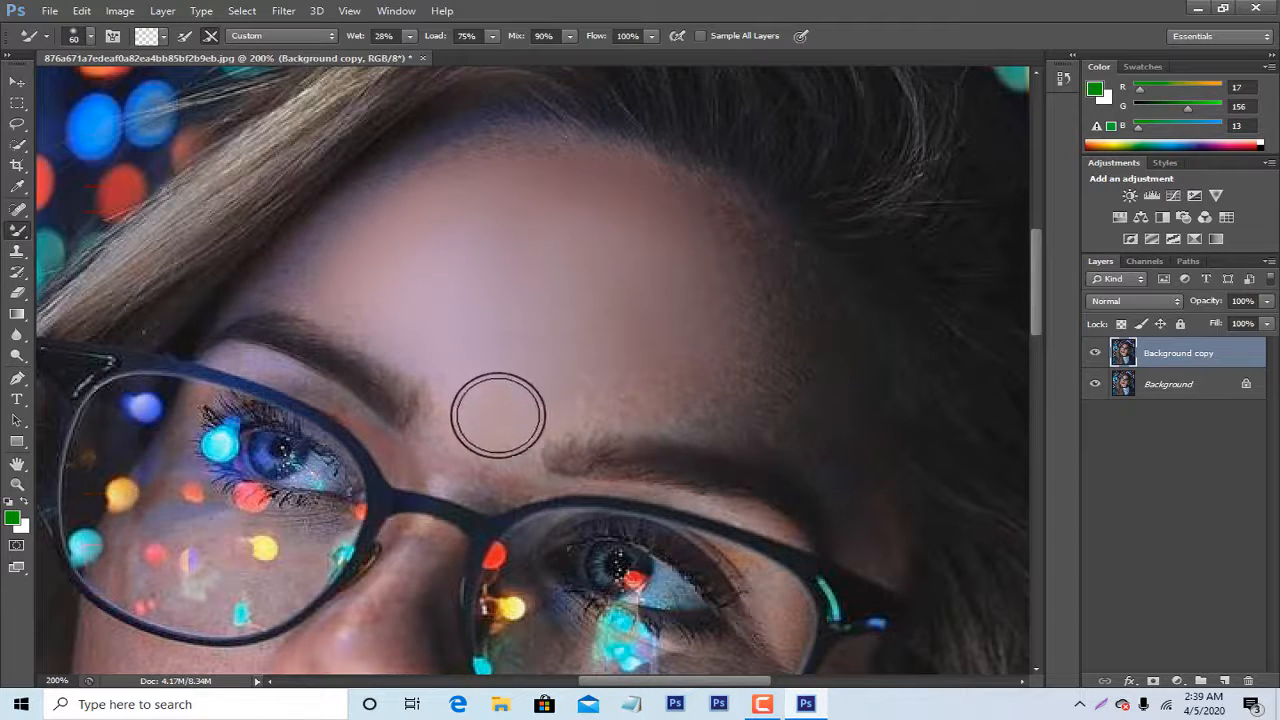
mouse_move(580, 392)
left_mouse_down()
mouse_move(718, 375)
mouse_move(695, 371)
mouse_move(666, 394)
mouse_move(739, 348)
mouse_move(756, 366)
mouse_move(600, 397)
left_mouse_up()
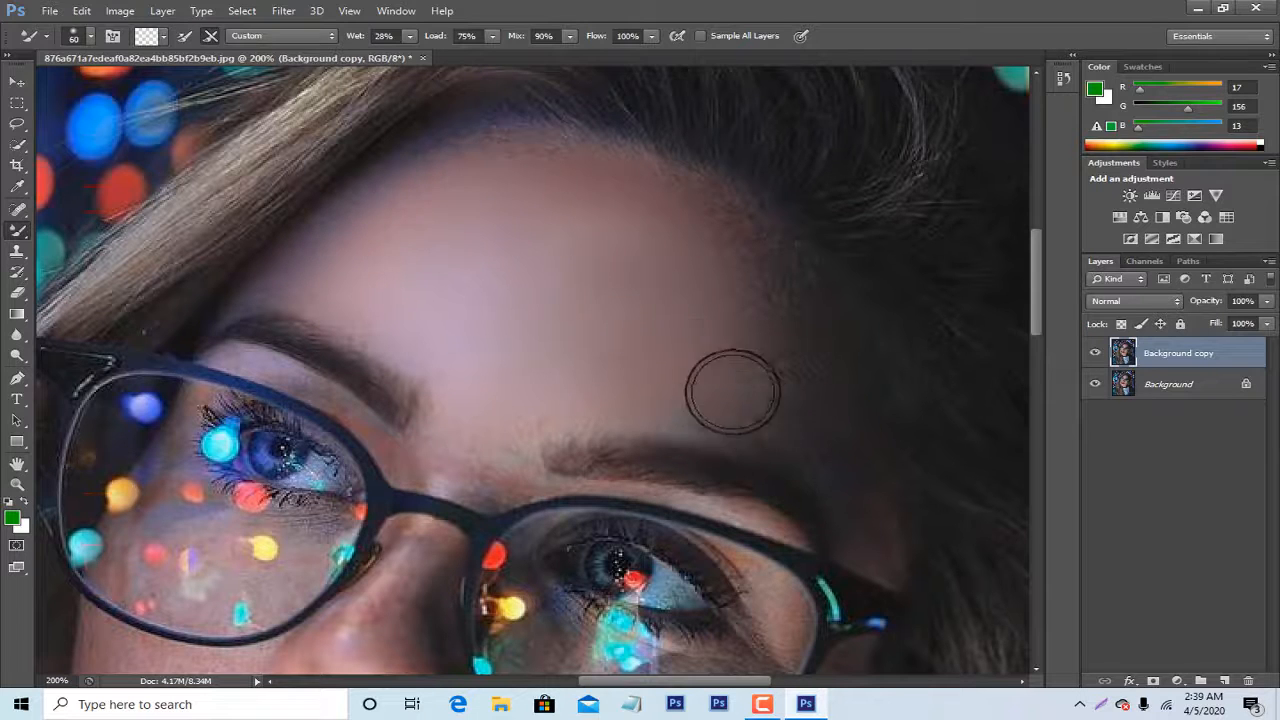
Smooth the nose and the cheek below the image-left lens with a 45 px Mixer Brush.
scroll(528, 389, "down", 3)
scroll(528, 389, "down", 3)
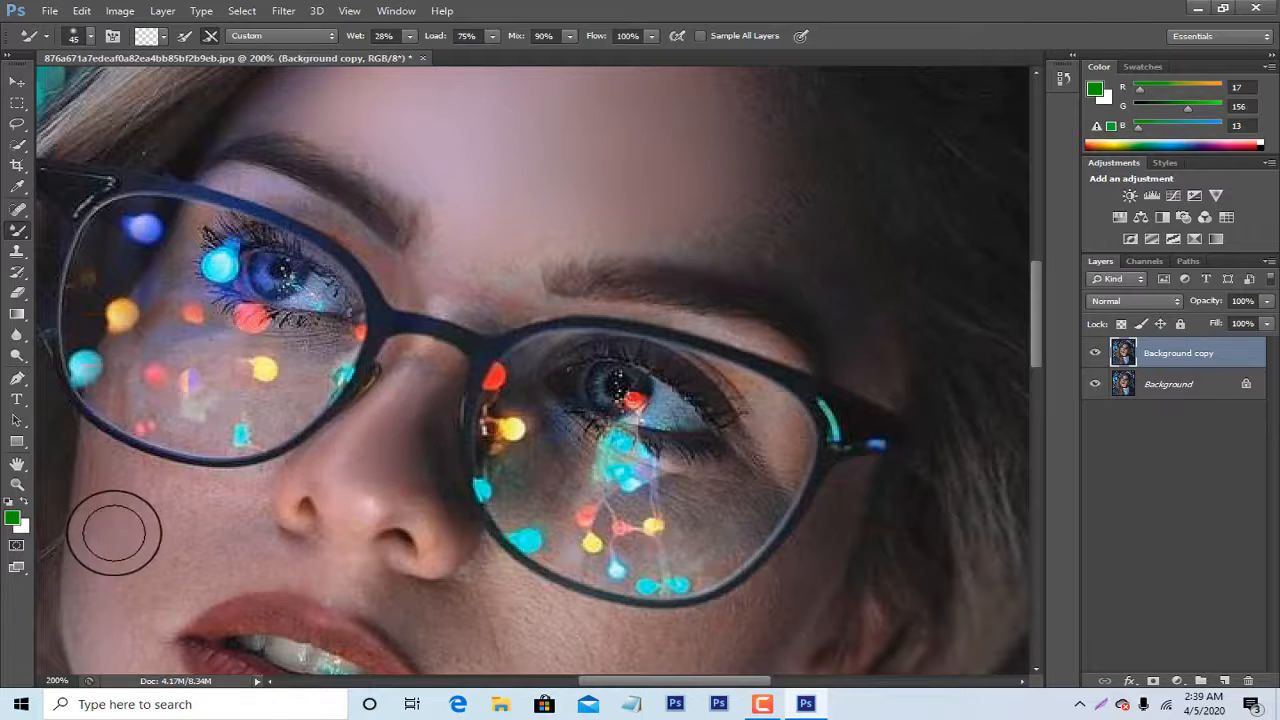
mouse_move(108, 500)
left_mouse_down()
mouse_move(80, 474)
mouse_move(110, 474)
mouse_move(163, 558)
left_mouse_up()
left_click_drag(221, 510, 169, 541)
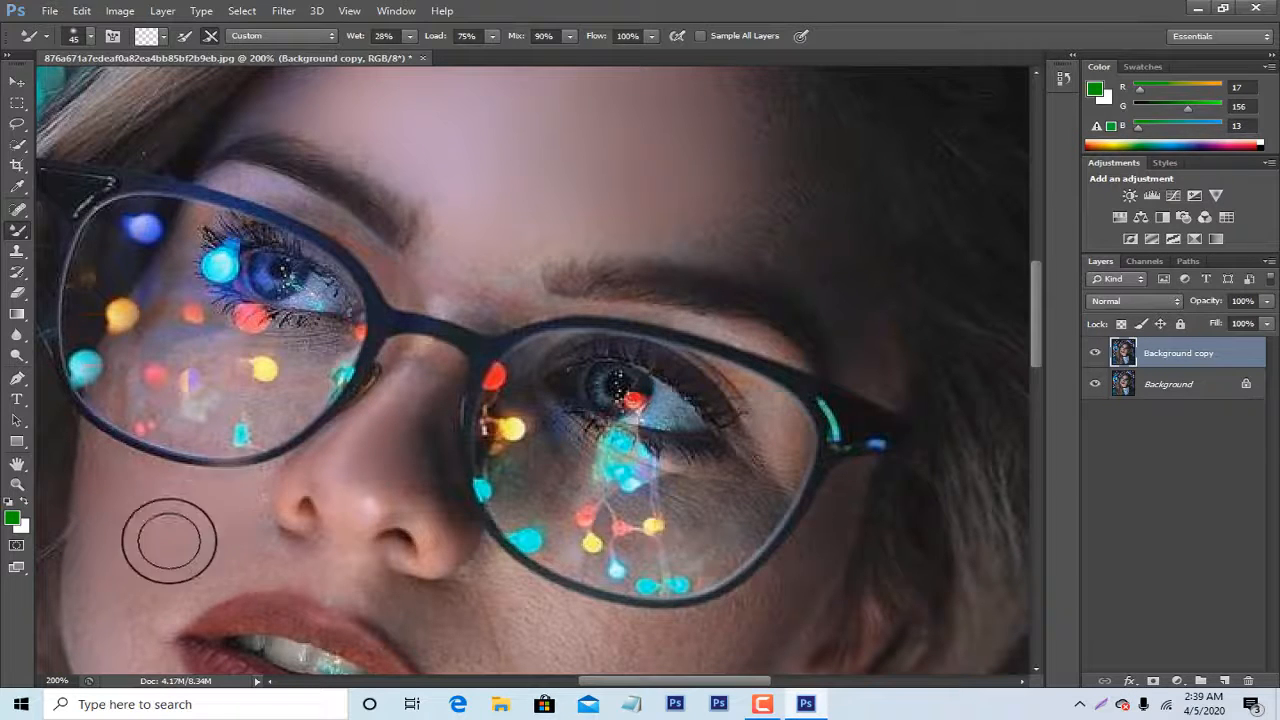
mouse_move(149, 597)
left_mouse_down()
mouse_move(115, 627)
mouse_move(143, 645)
mouse_move(108, 620)
left_mouse_up()
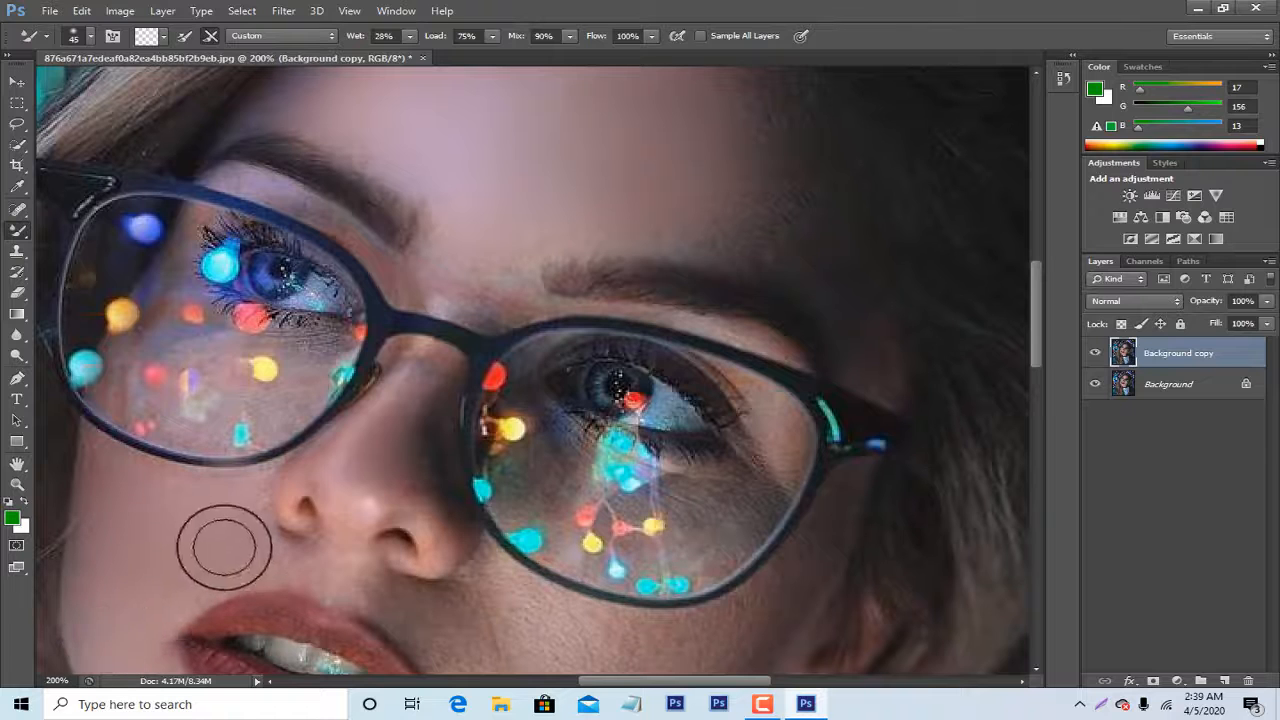
mouse_move(270, 541)
left_mouse_down()
mouse_move(215, 542)
mouse_move(241, 570)
mouse_move(263, 544)
left_mouse_up()
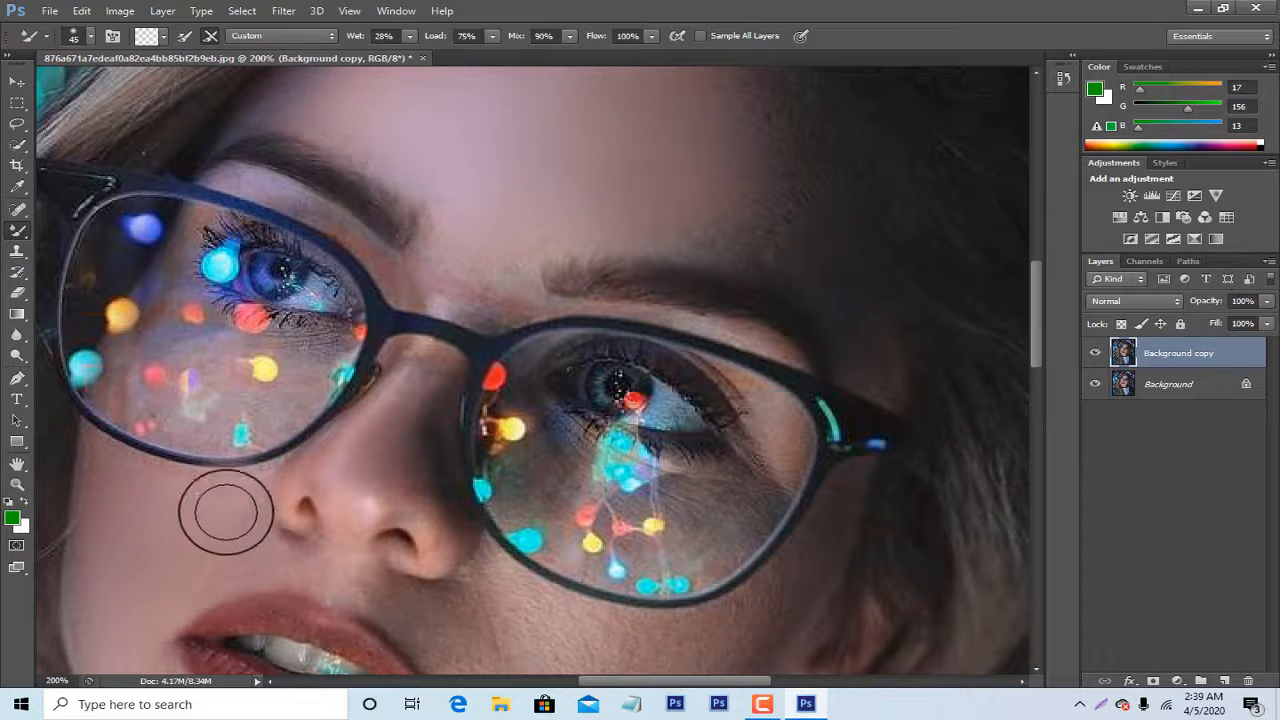
Smooth the image-right cheek from below the lens to the jaw and chin, enlarging the Mixer Brush to 50 px.
scroll(494, 514, "down", 3)
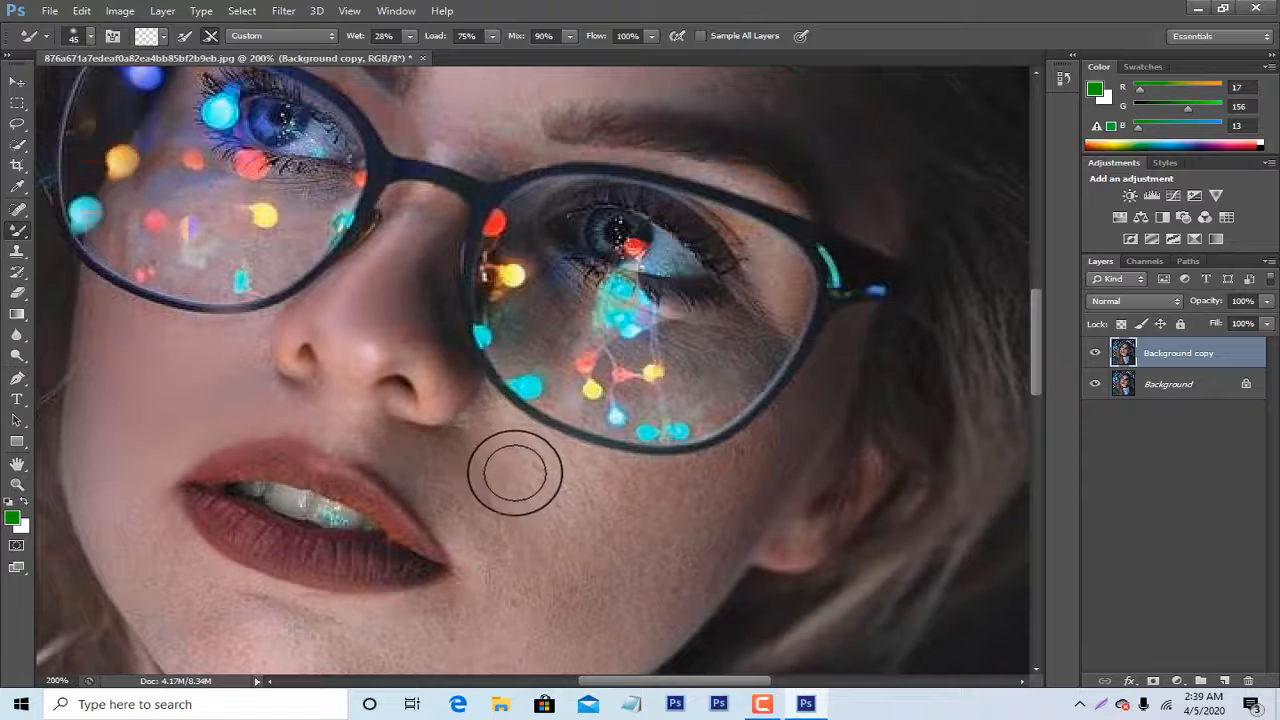
mouse_move(526, 474)
left_mouse_down()
mouse_move(493, 410)
mouse_move(513, 454)
mouse_move(533, 453)
mouse_move(501, 451)
mouse_move(580, 506)
left_mouse_up()
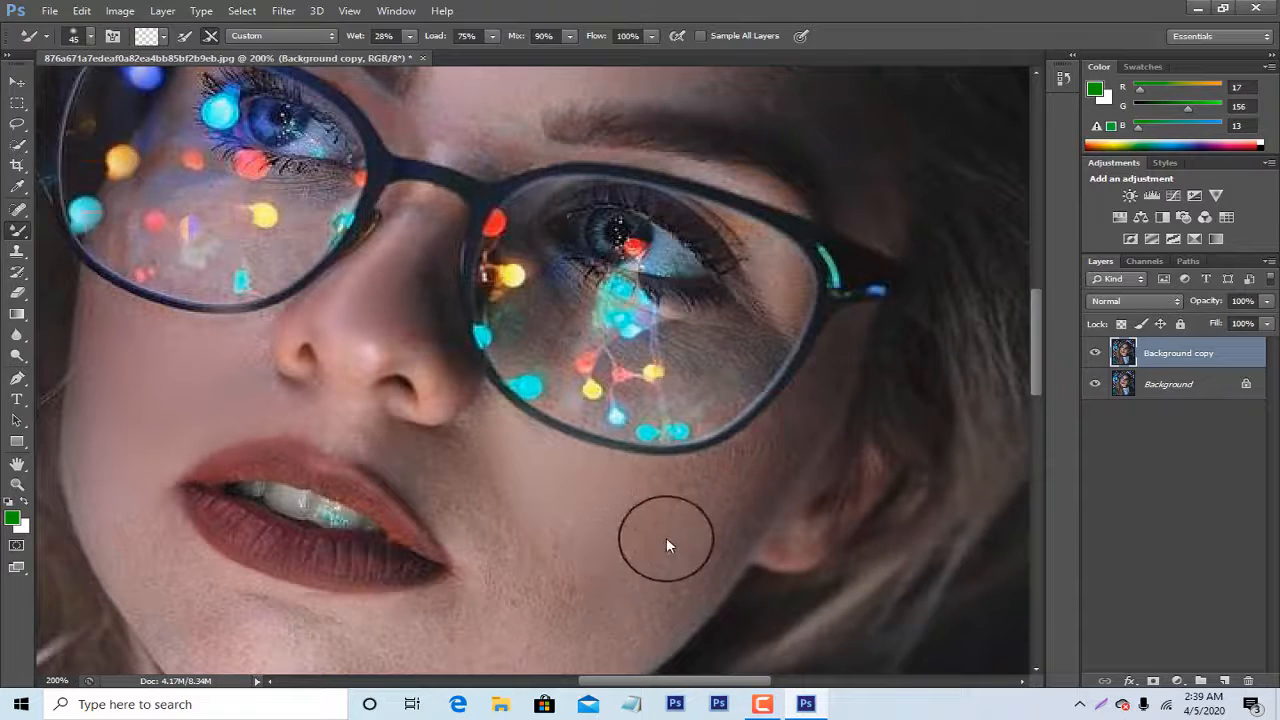
mouse_move(765, 460)
left_mouse_down()
mouse_move(705, 481)
mouse_move(617, 480)
mouse_move(624, 491)
mouse_move(663, 465)
mouse_move(567, 565)
mouse_move(499, 511)
mouse_move(476, 517)
mouse_move(452, 501)
mouse_move(481, 516)
mouse_move(491, 563)
mouse_move(499, 533)
mouse_move(454, 475)
mouse_move(476, 446)
mouse_move(468, 459)
mouse_move(603, 624)
left_mouse_up()
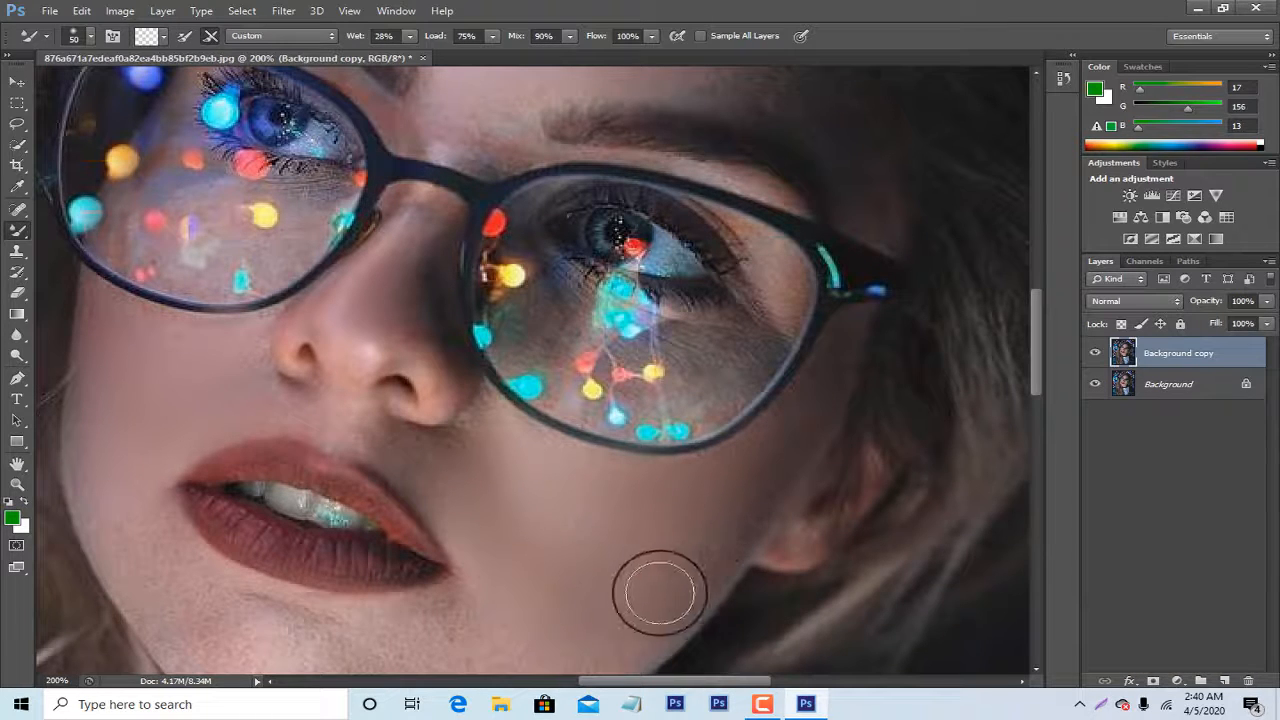
mouse_move(660, 593)
left_mouse_down()
mouse_move(654, 606)
mouse_move(588, 616)
left_mouse_up()
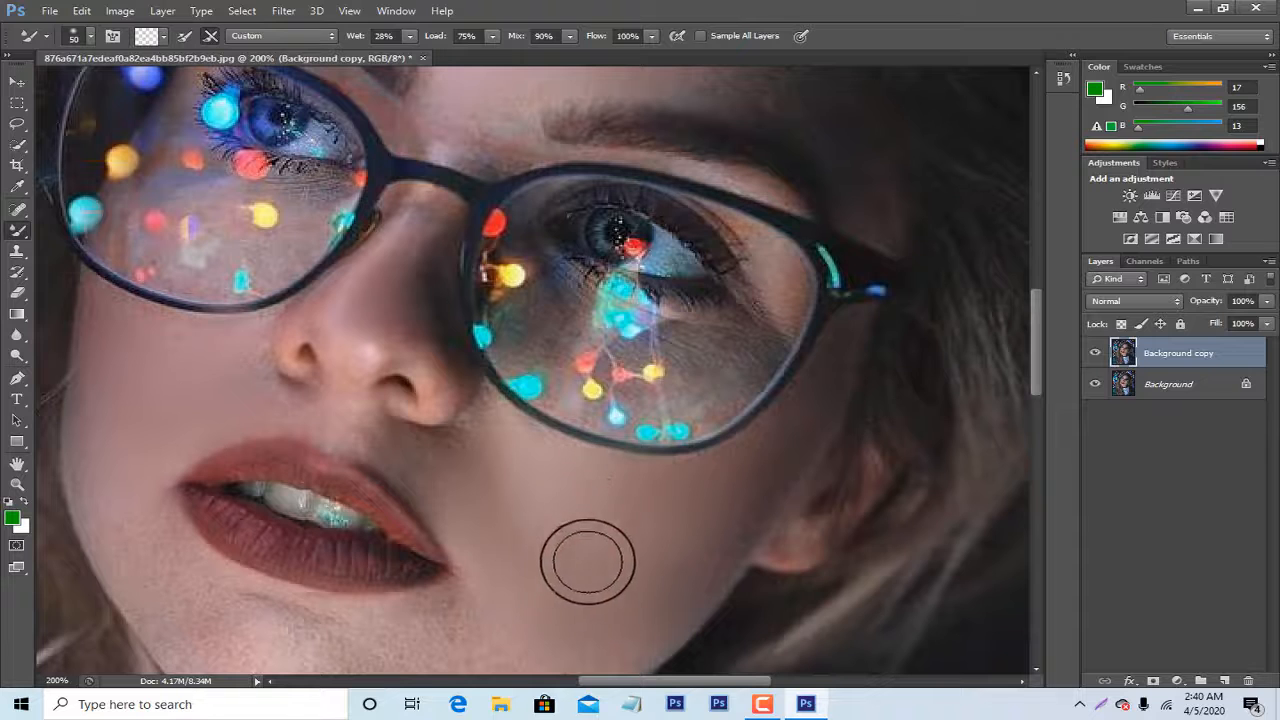
left_click_drag(531, 600, 723, 437)
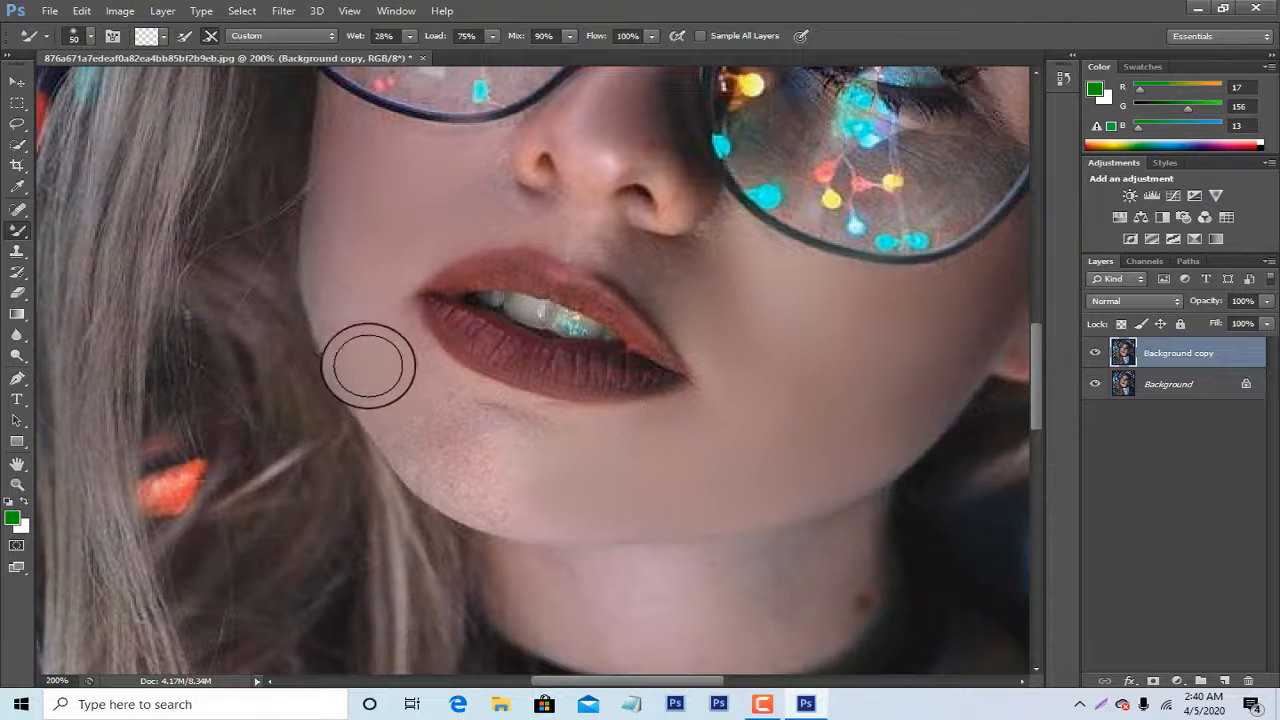
Smooth the rest of the chin, then blend the skin between nose and upper lip with a 40 px Mixer Brush.
mouse_move(386, 374)
left_mouse_down()
mouse_move(456, 490)
mouse_move(406, 378)
left_mouse_up()
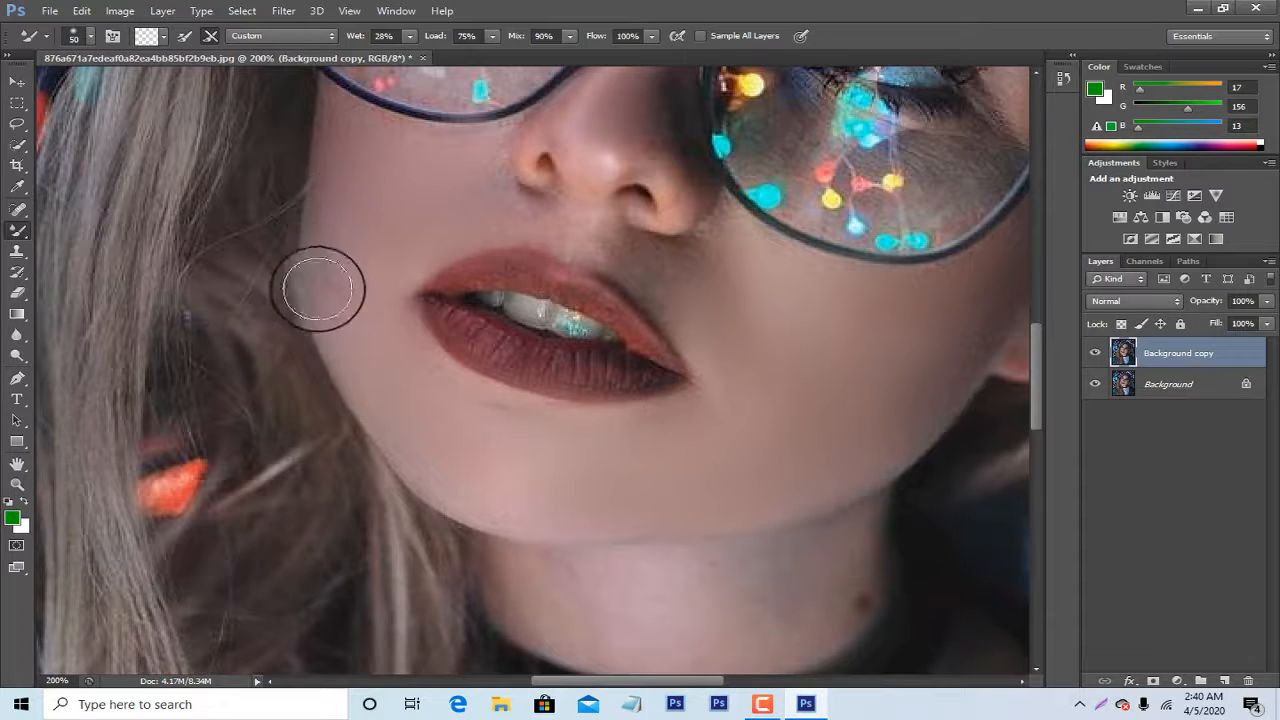
key("bracketleft")
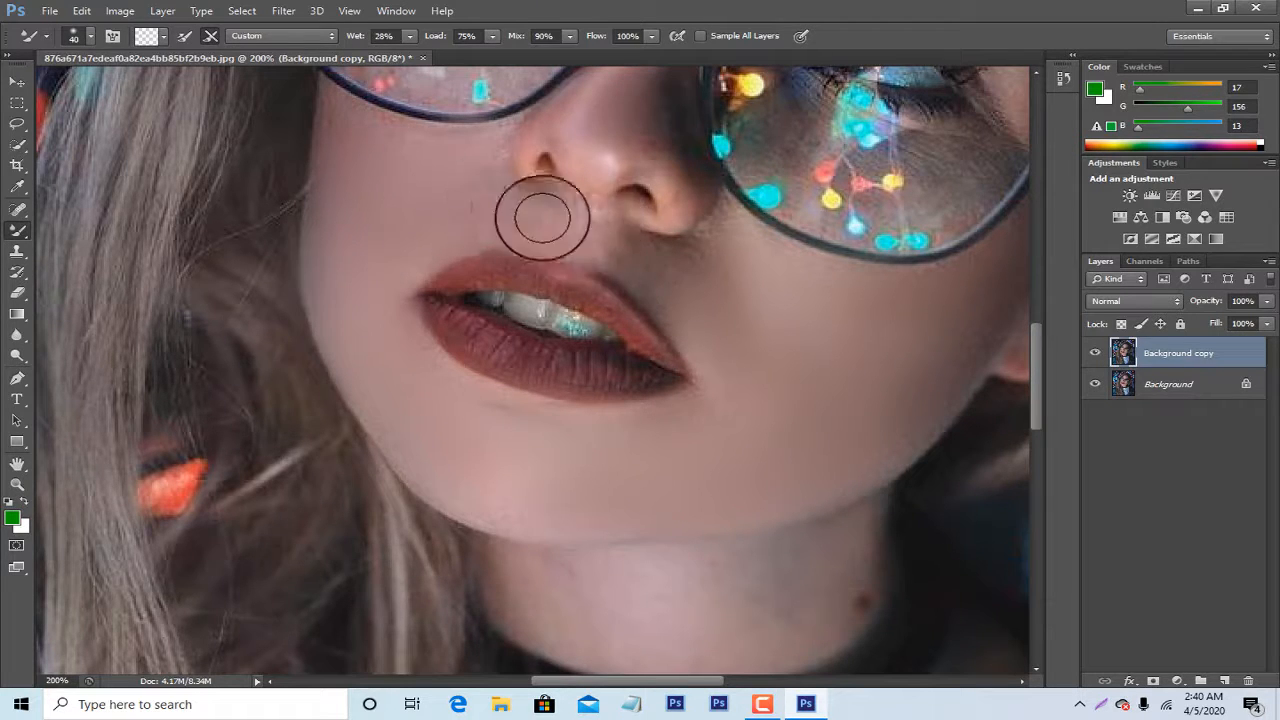
mouse_move(630, 244)
left_mouse_down()
mouse_move(684, 287)
mouse_move(648, 282)
mouse_move(680, 321)
left_mouse_up()
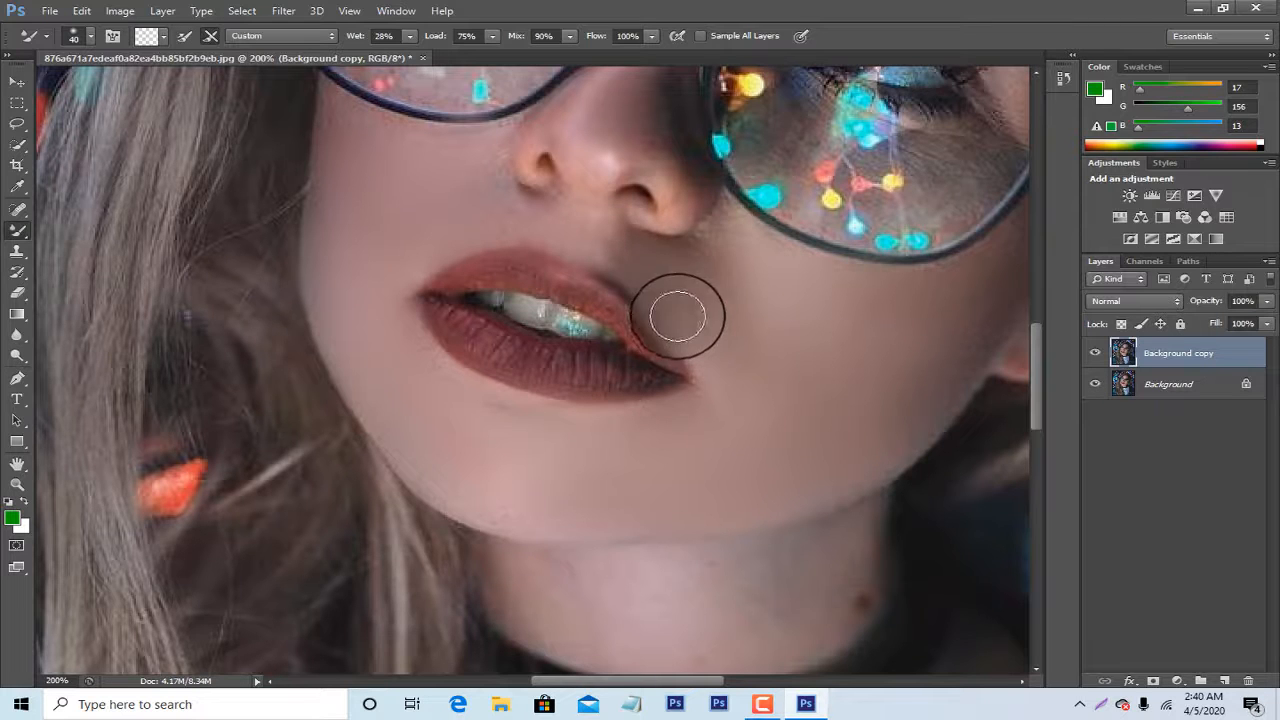
Smooth the neck skin between the jawline and the black choker with a 45 px Mixer Brush.
scroll(677, 320, "up", 2)
scroll(660, 310, "down", 5)
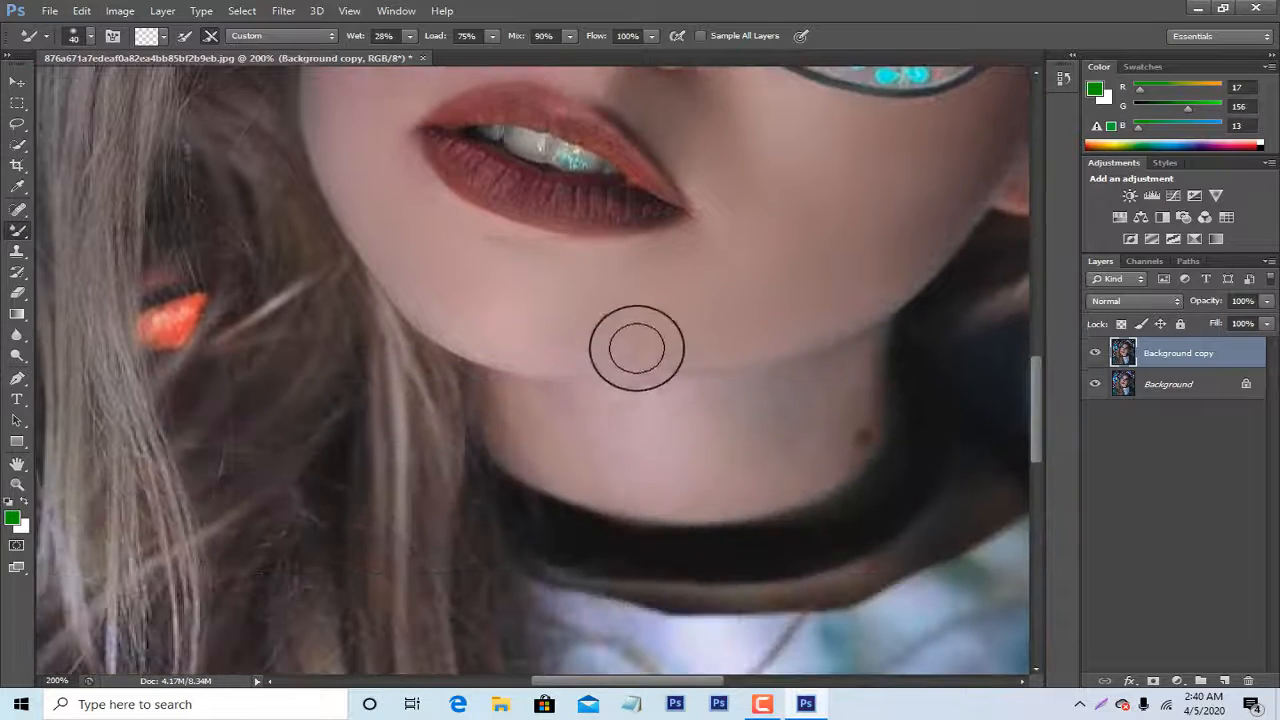
scroll(636, 348, "down", 2)
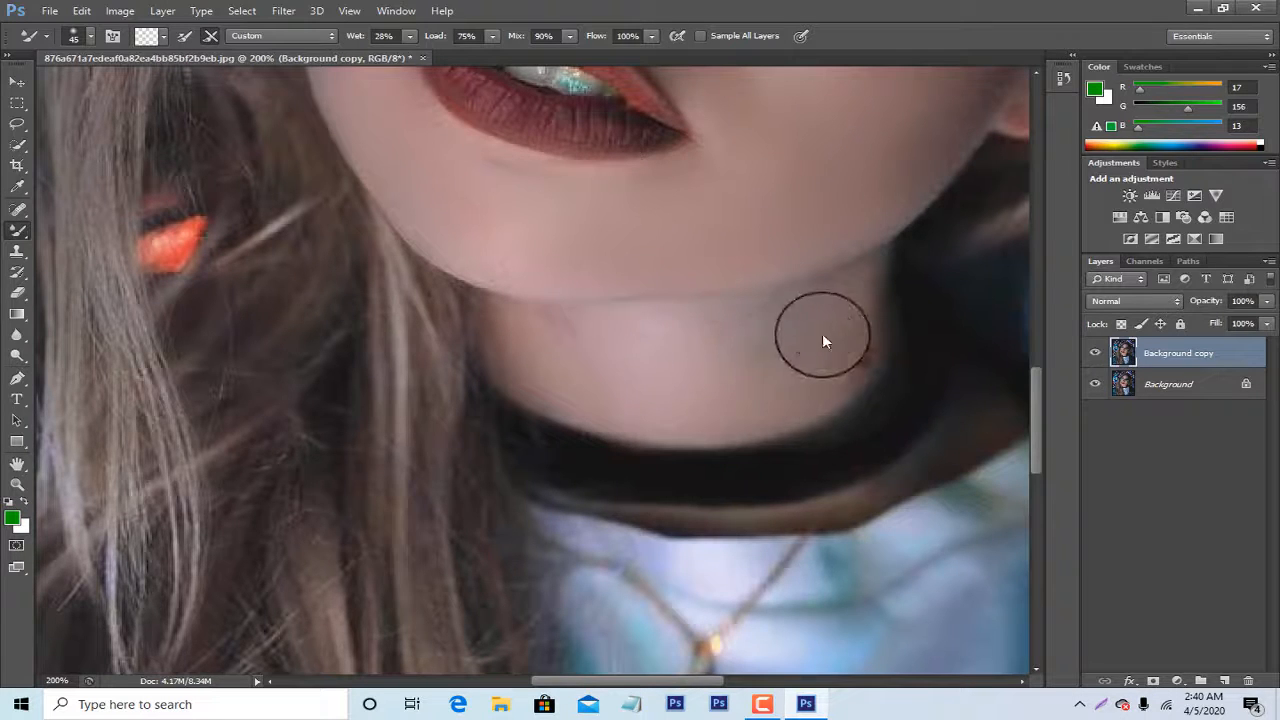
Touch up the skin beside the nose and below the image-right lens, varying the Mixer Brush between 40 and 45 px.
scroll(650, 373, "up", 6)
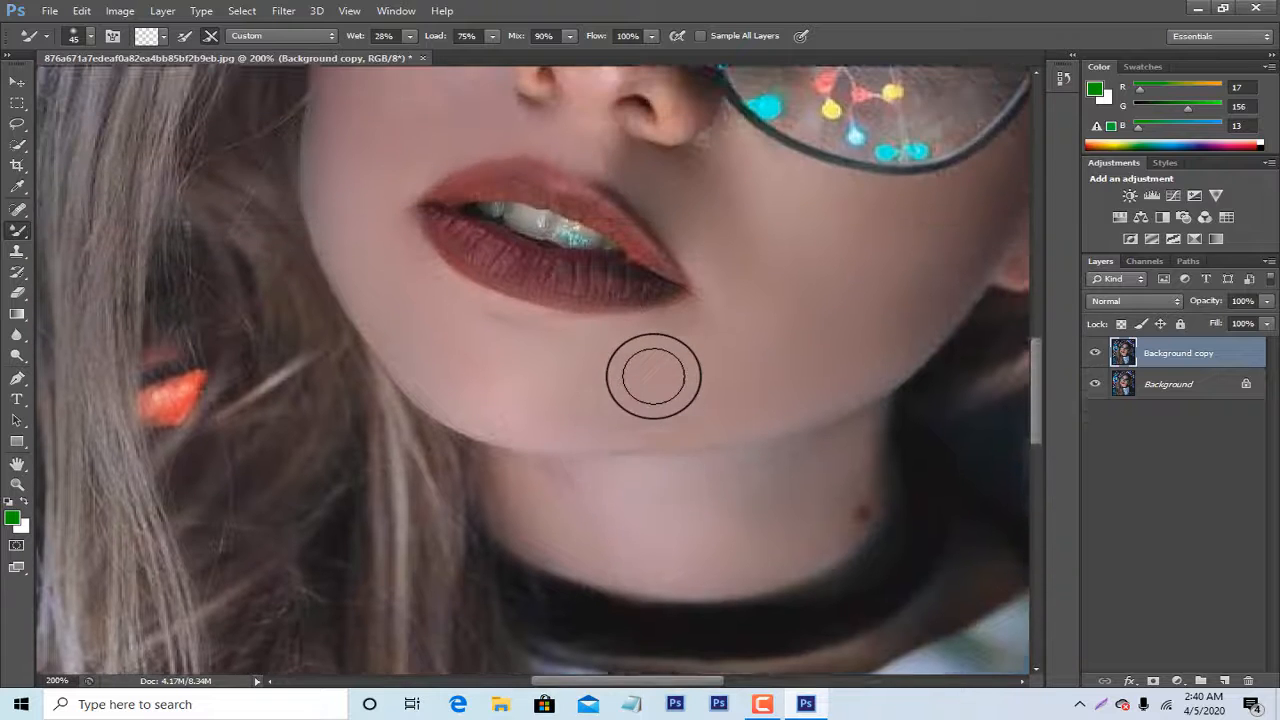
key("bracketleft")
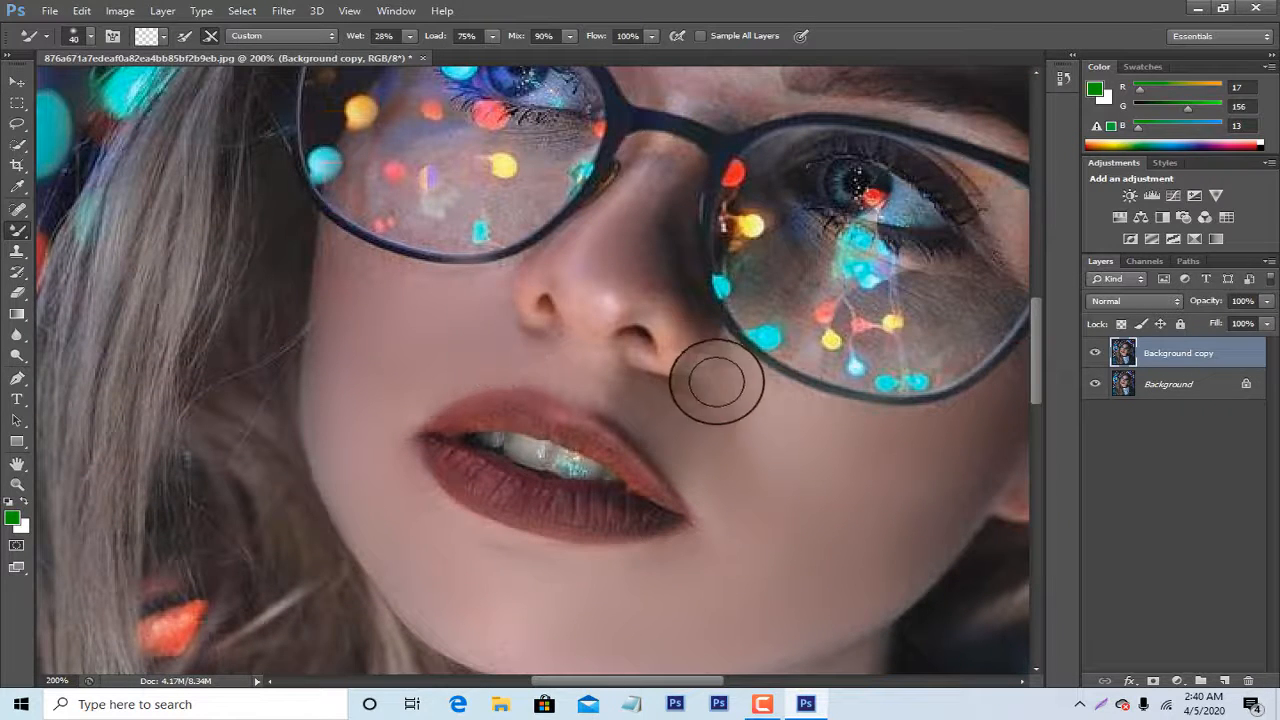
key("bracketright")
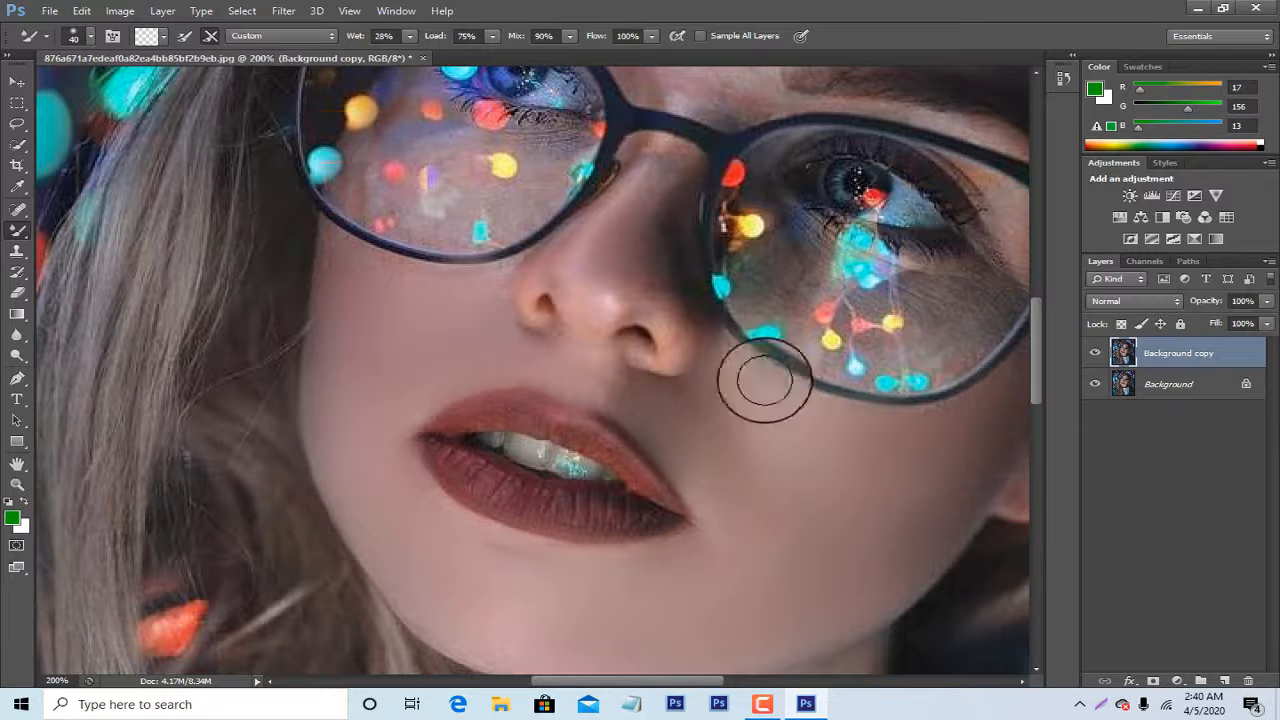
key("bracketright")
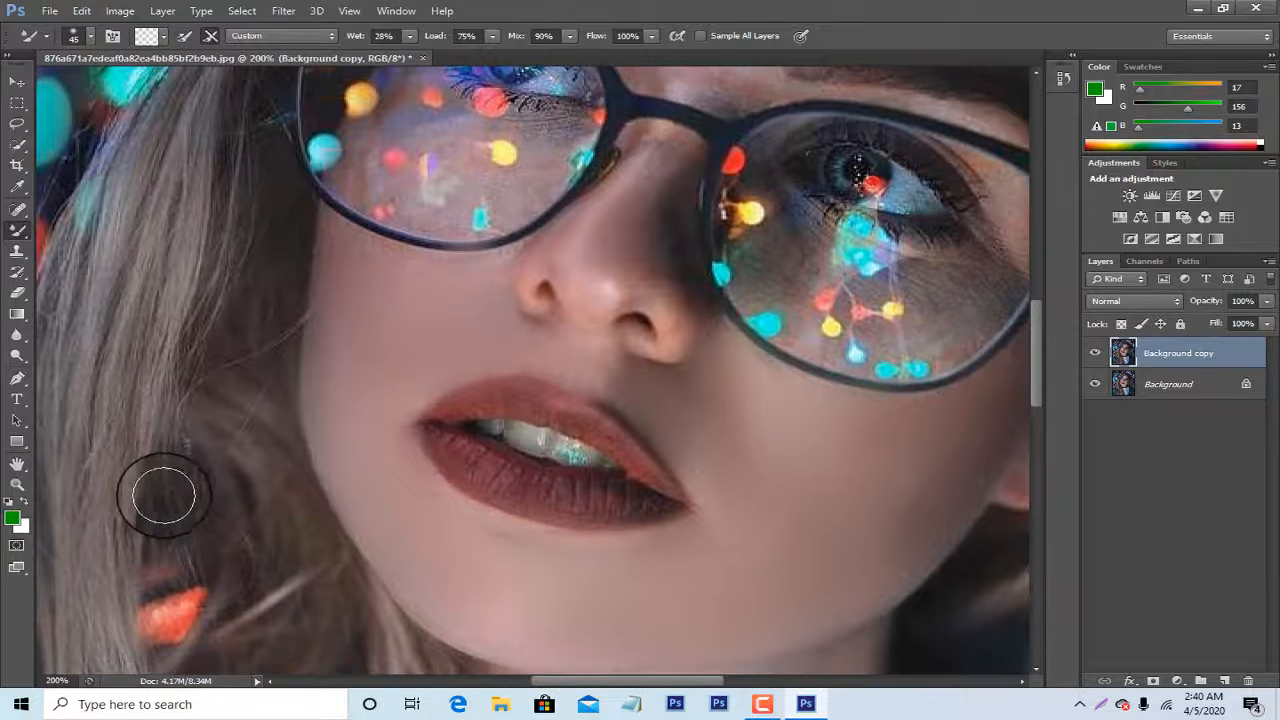
Fit the whole portrait on screen and compare the retouch with the original by toggling the Background copy layer's visibility.
left_click_drag(163, 491, 451, 258)
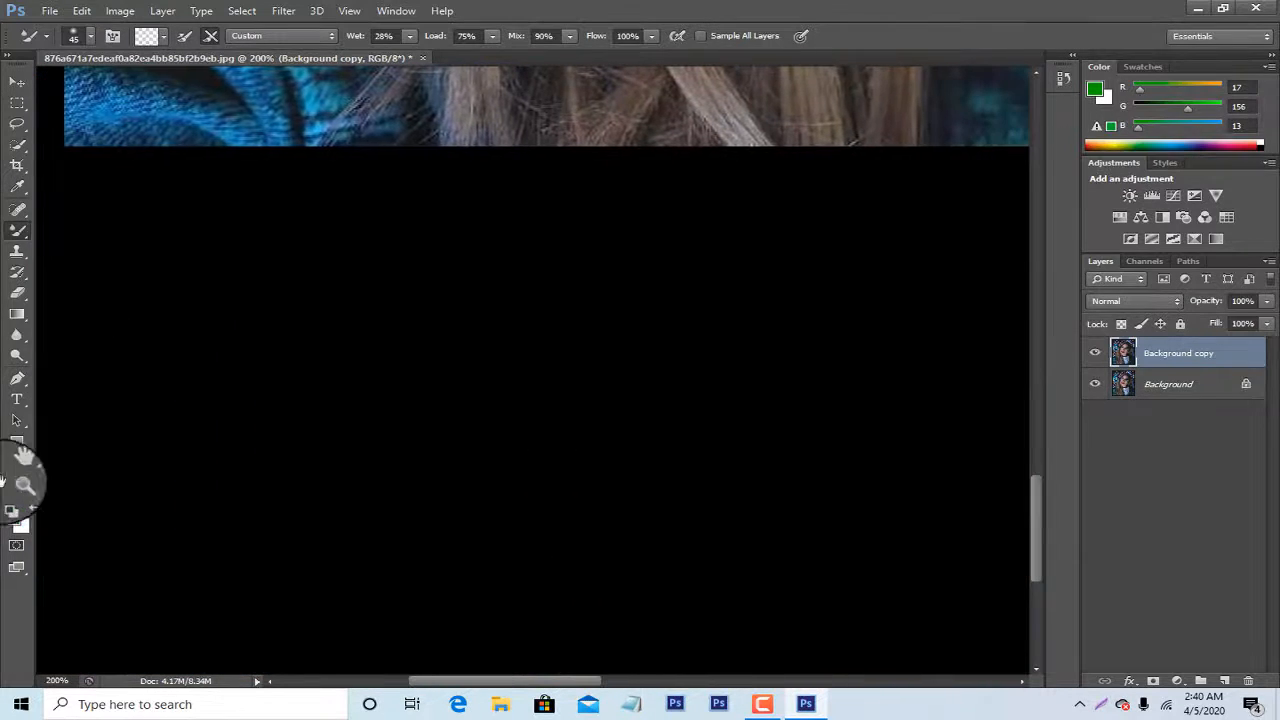
left_click(17, 484)
right_click(354, 174)
right_click(387, 101)
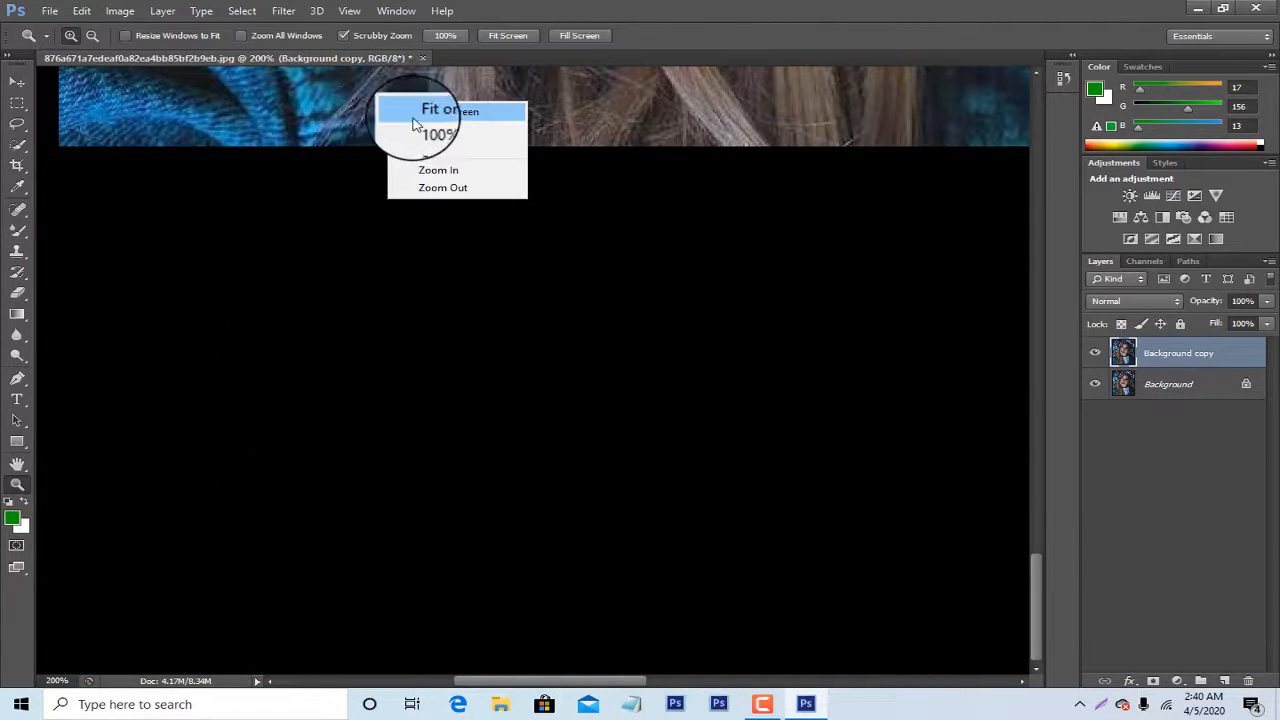
left_click(410, 106)
right_click(500, 165)
left_click(565, 250)
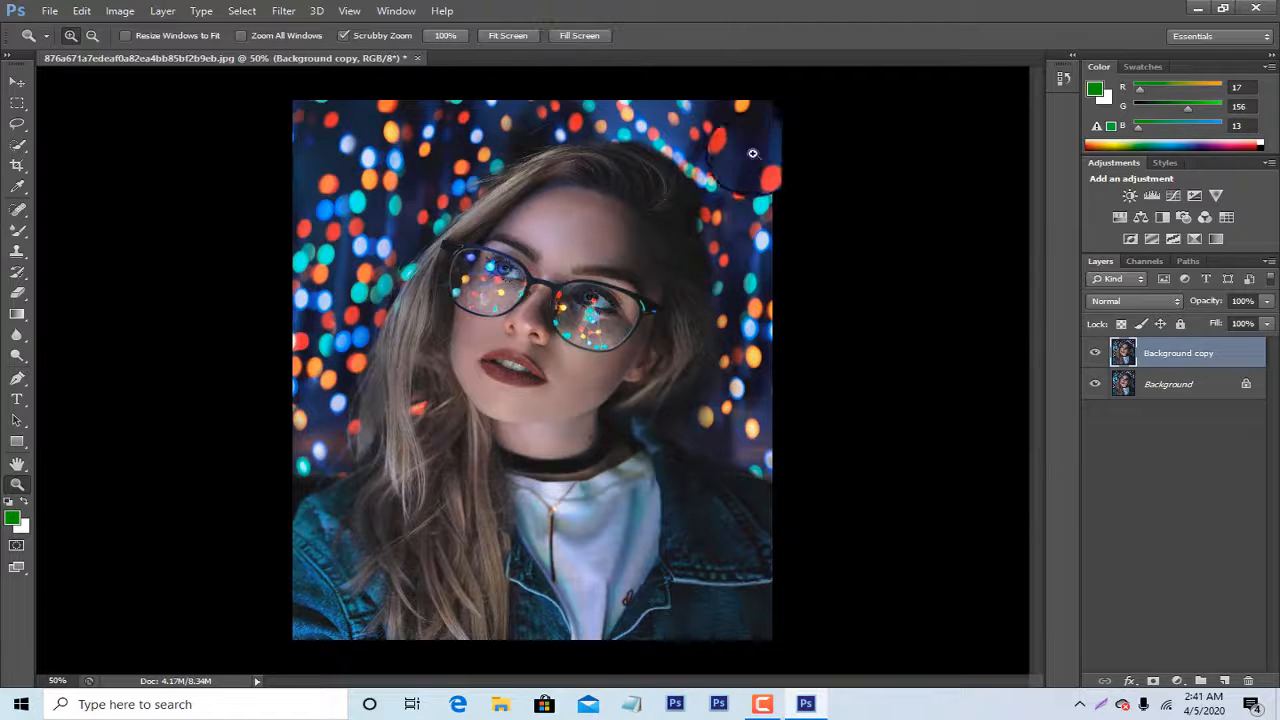
left_click(1093, 350)
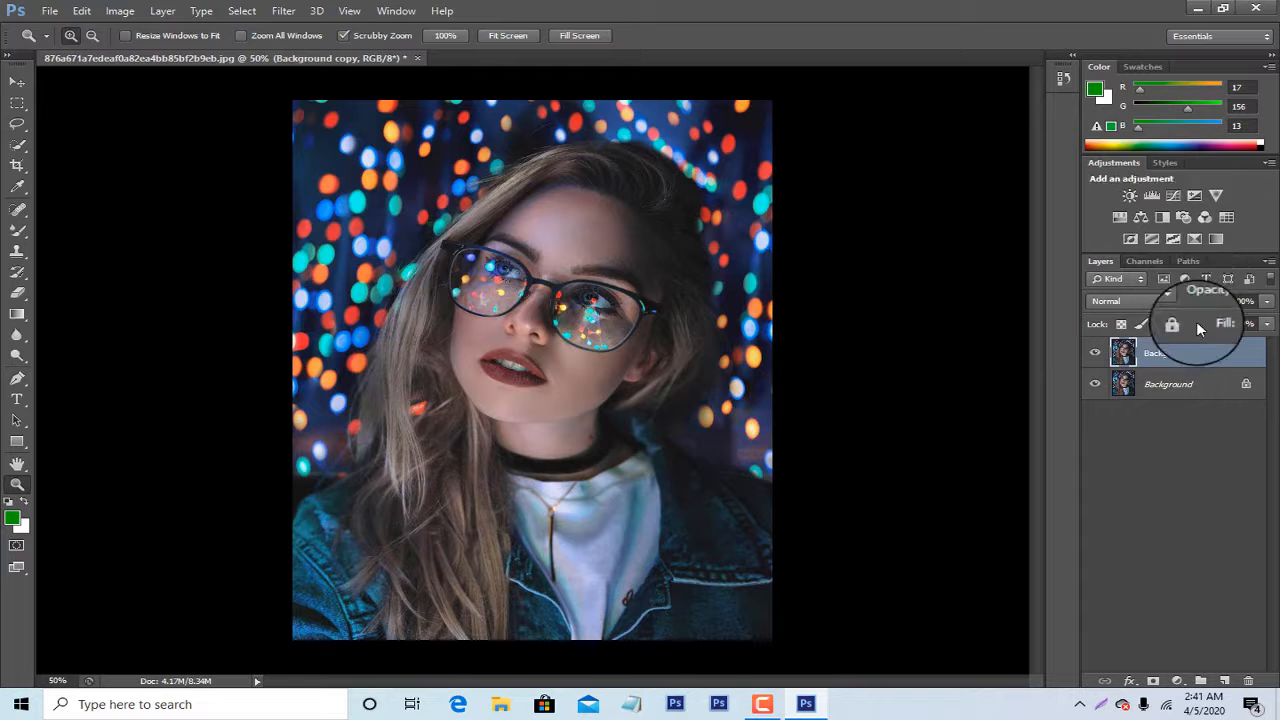
Merge the retouched copy into the Background layer and add a Color Lookup adjustment with the 2Strip.look 3DLUT file.
key("ctrl+e")
left_click(1226, 217)
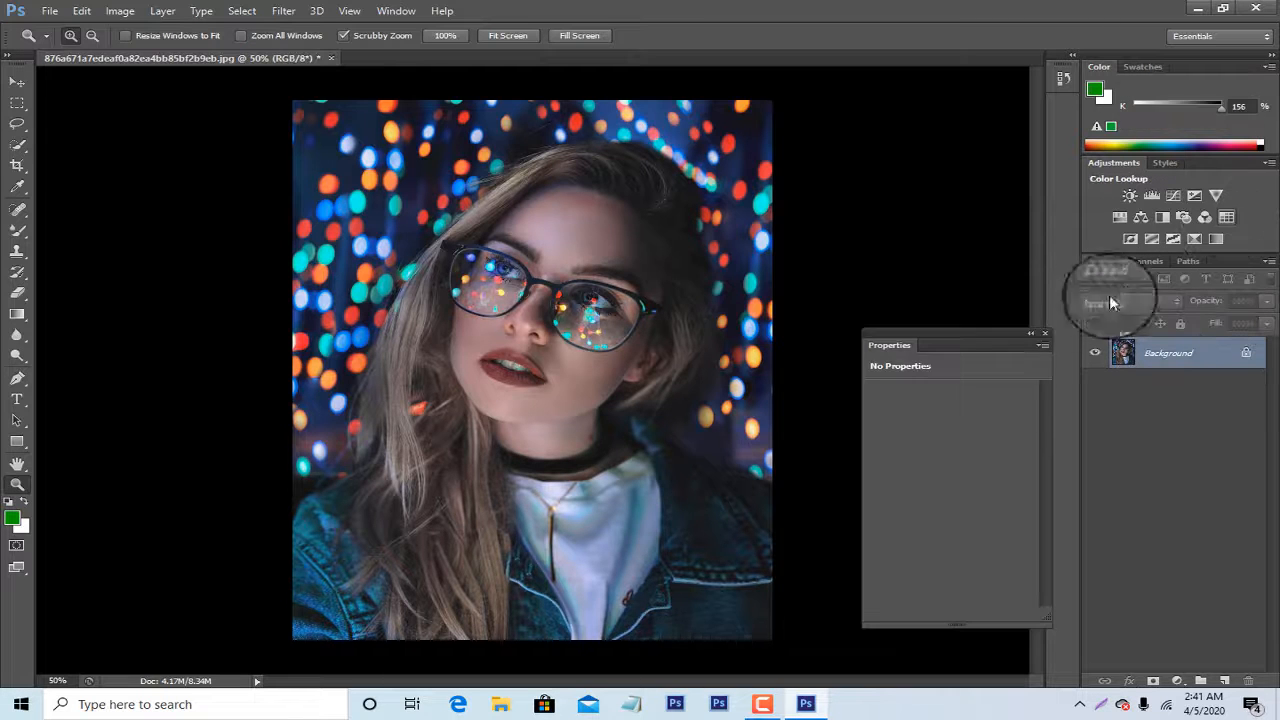
left_click(990, 393)
left_click(982, 60)
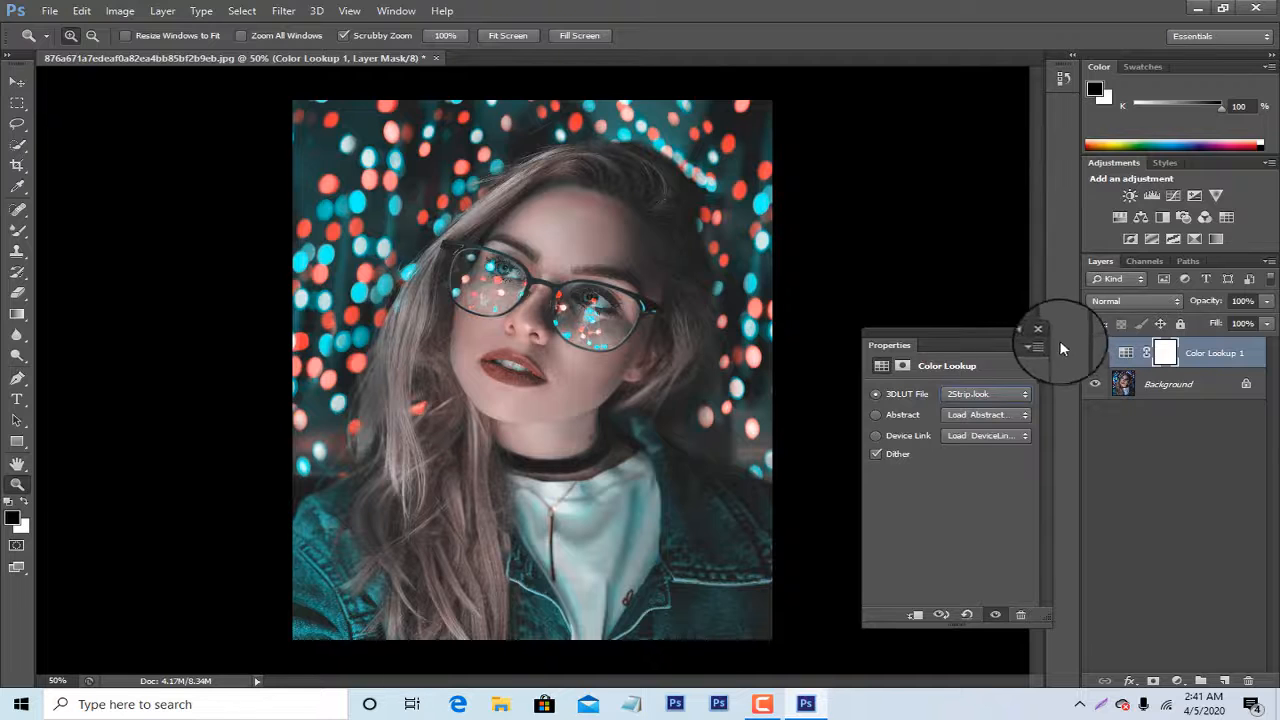
Try other 3DLUT files on the Color Lookup layer, including DropBlues.3DL, FallColors.look and filmstock_50.3dl.
key("Down")
key("Down")
key("Down")
key("Down")
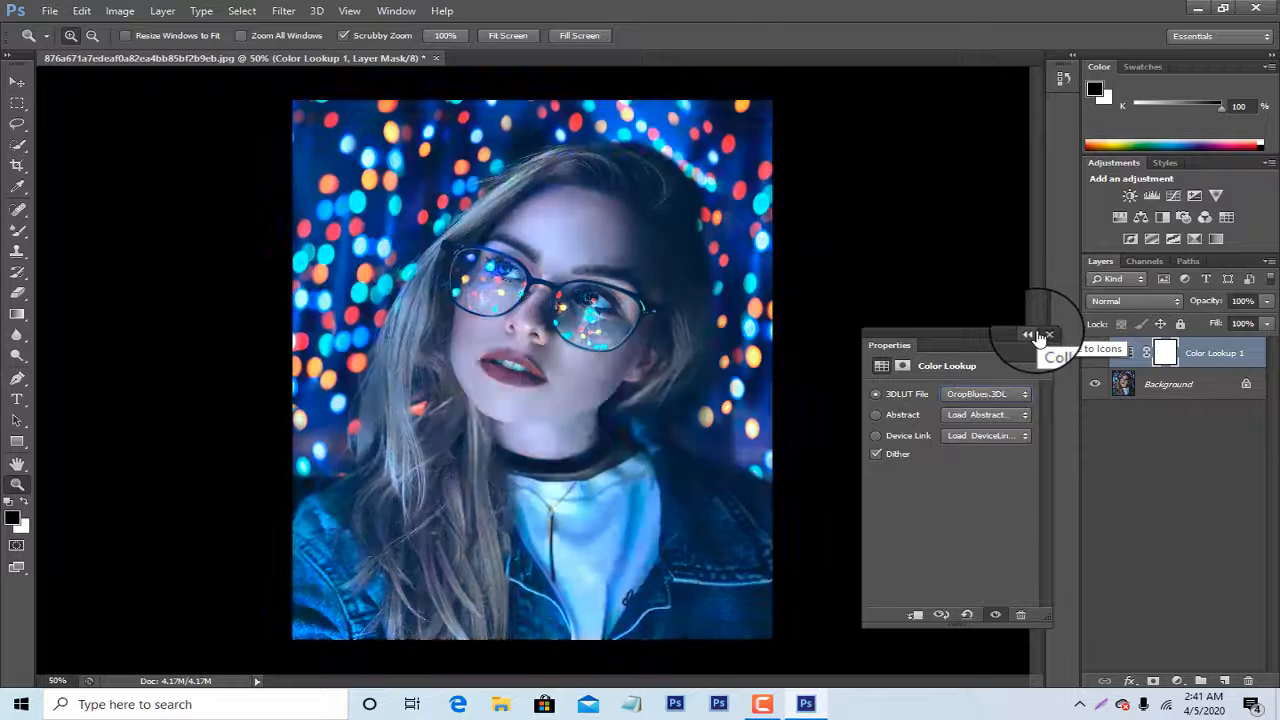
key("Down")
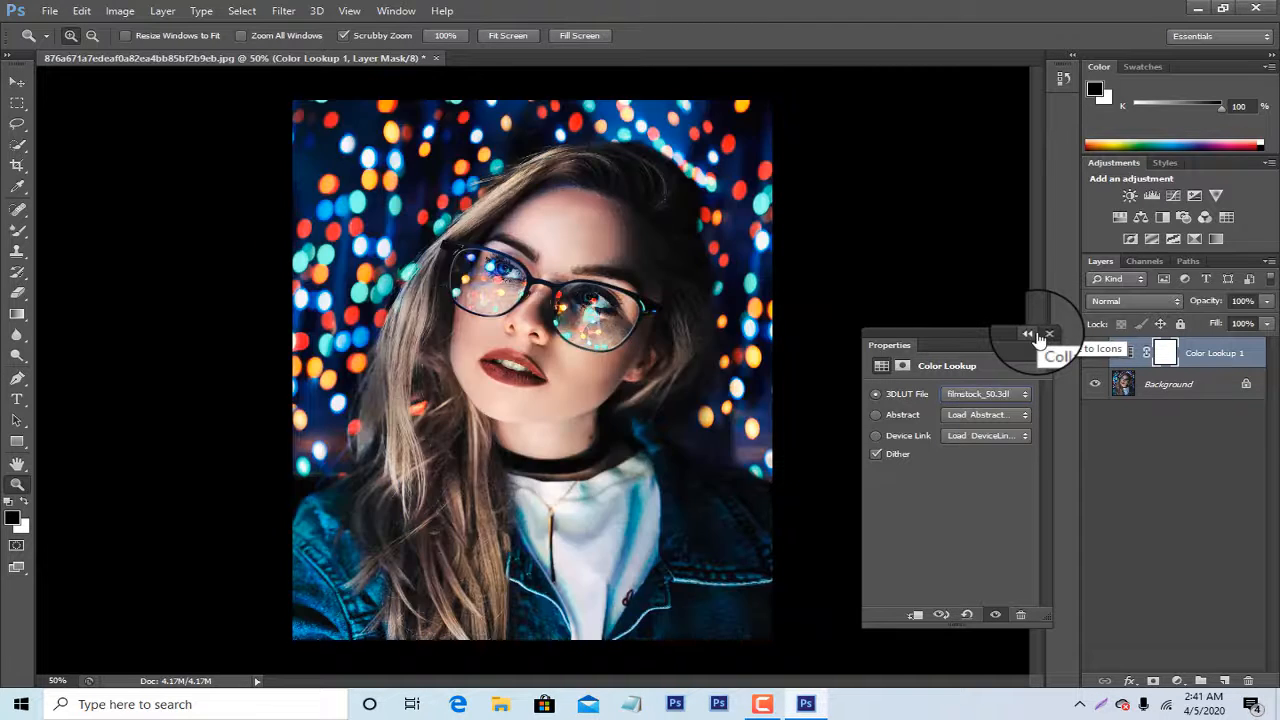
key("Up")
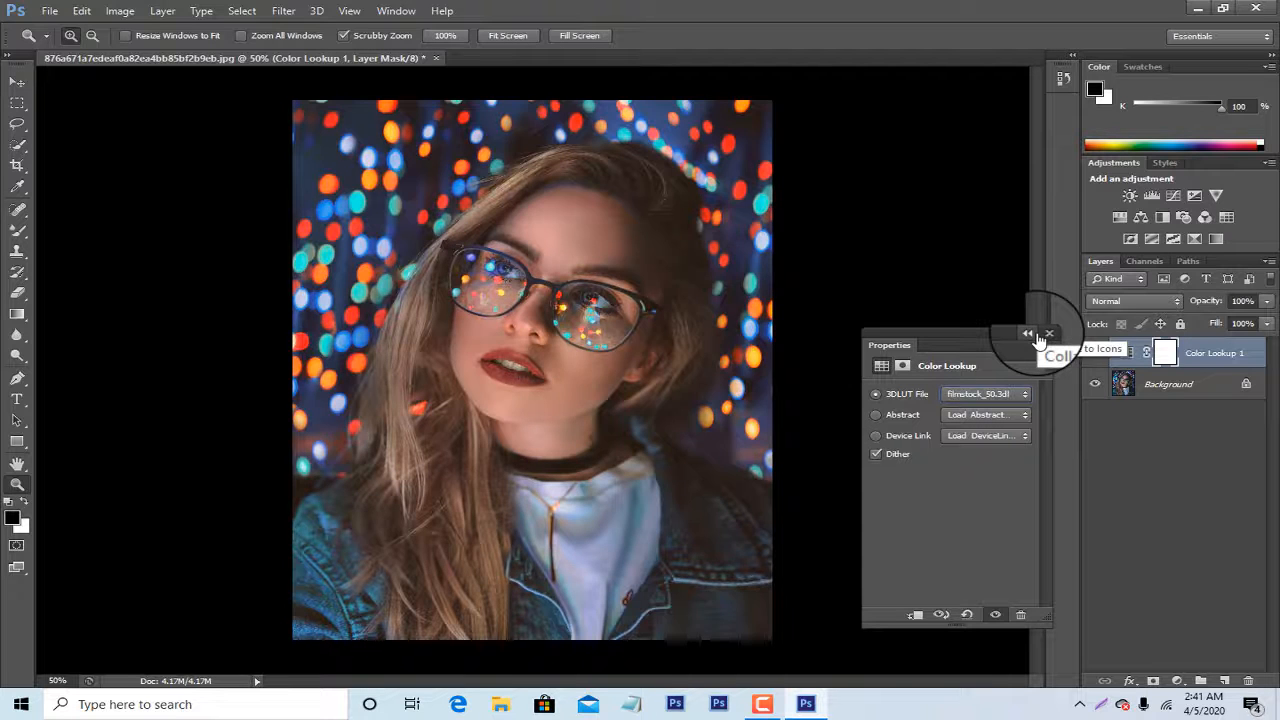
key("Down")
key("Up")
key("Up")
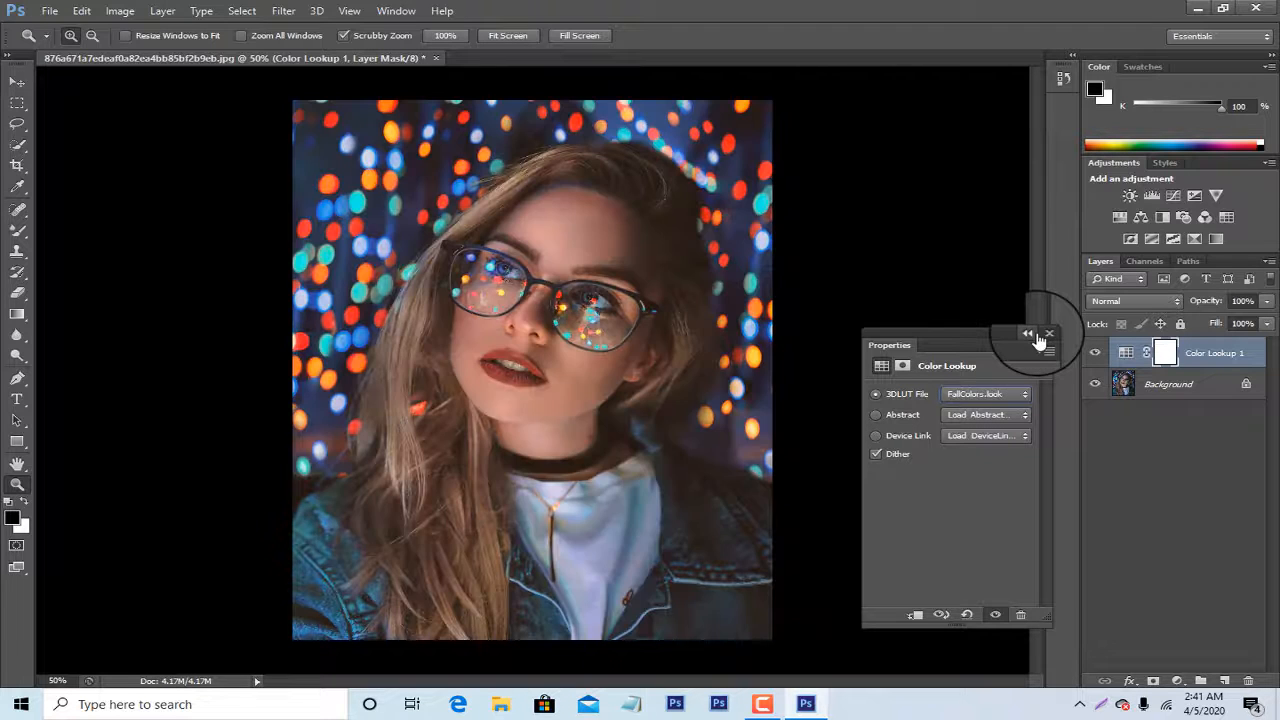
key("Down")
right_click(1040, 342)
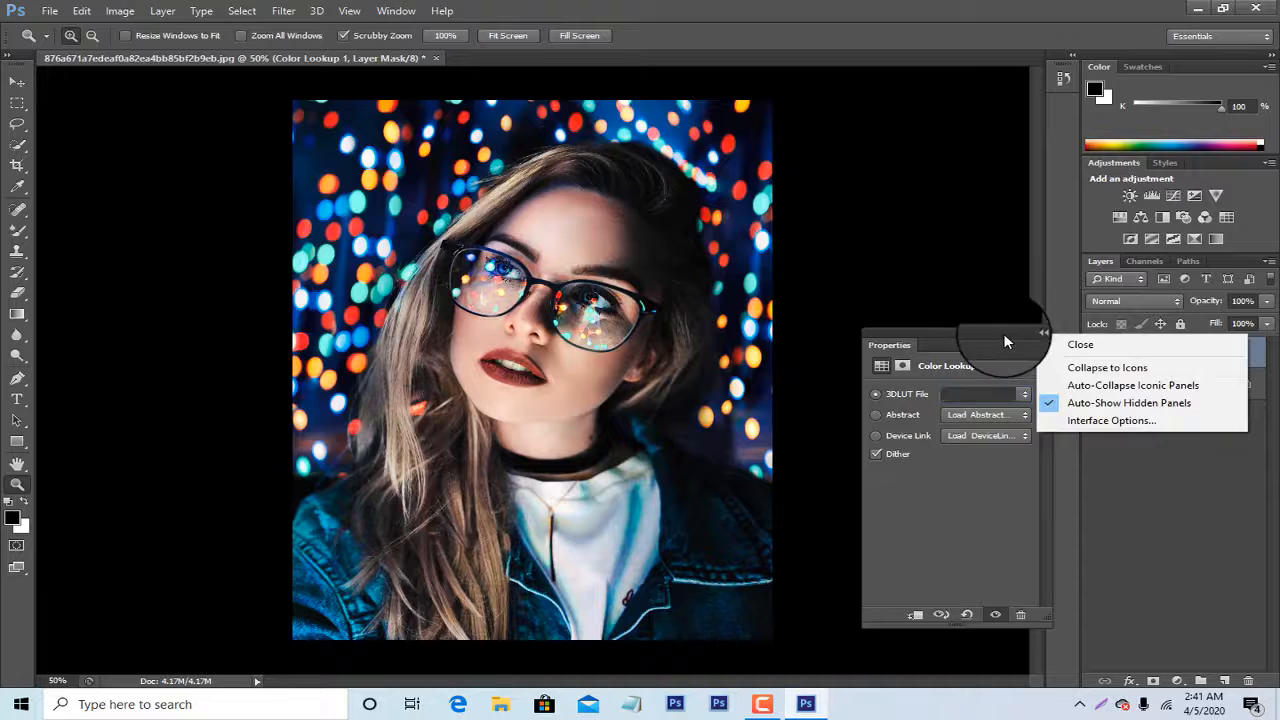
key("Escape")
key("Down")
key("Down")
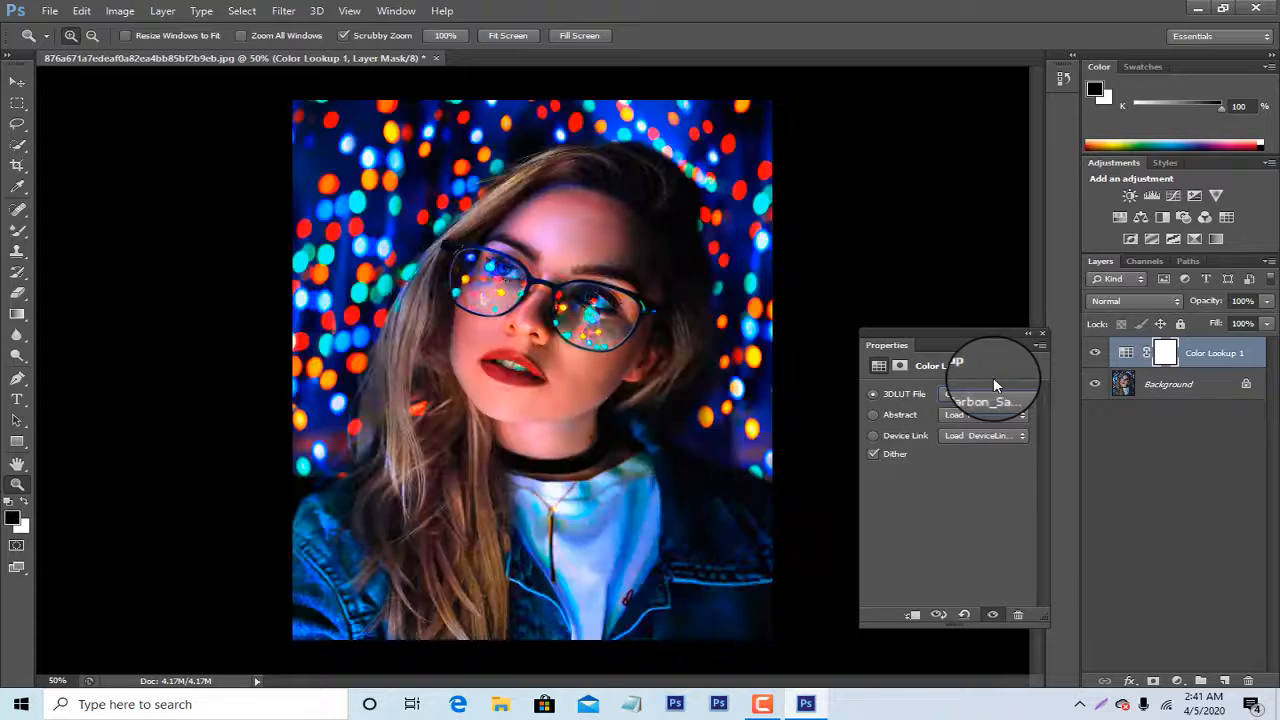
Set the Color Lookup layer's 3DLUT file back to 2Strip.look and close its properties.
left_click(993, 393)
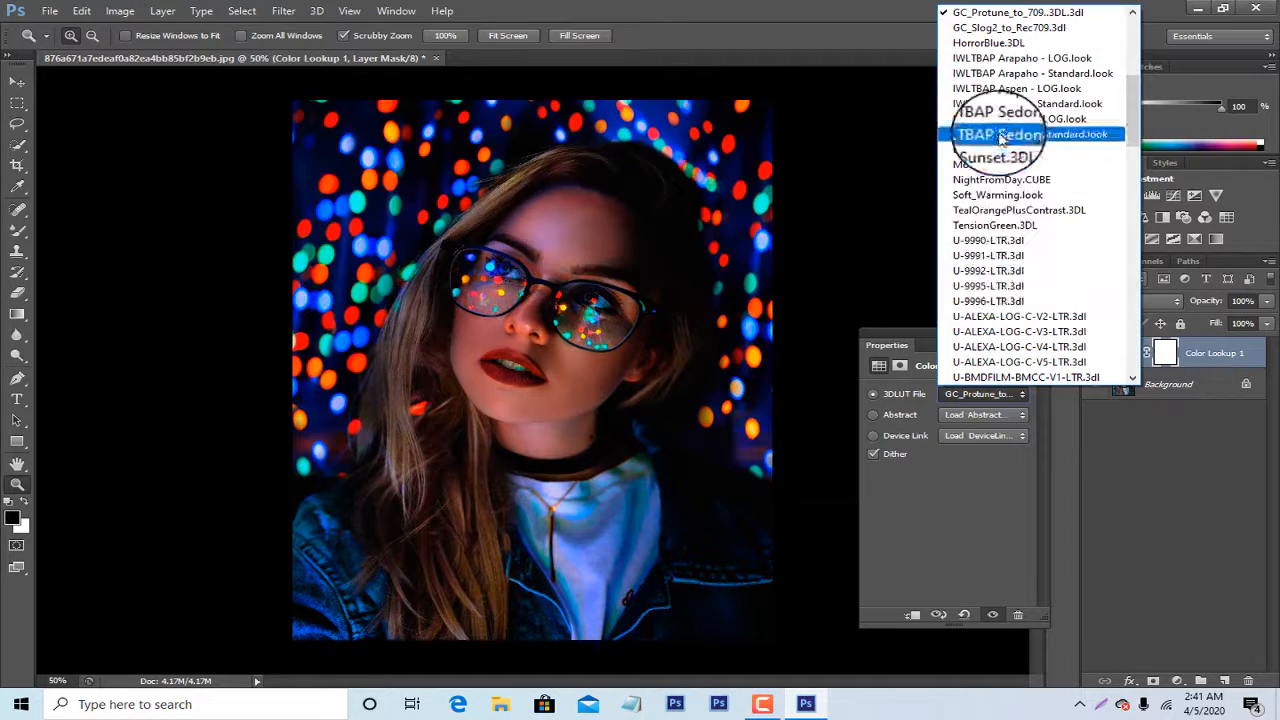
scroll(1000, 128, "up", 6)
scroll(1010, 22, "up", 1)
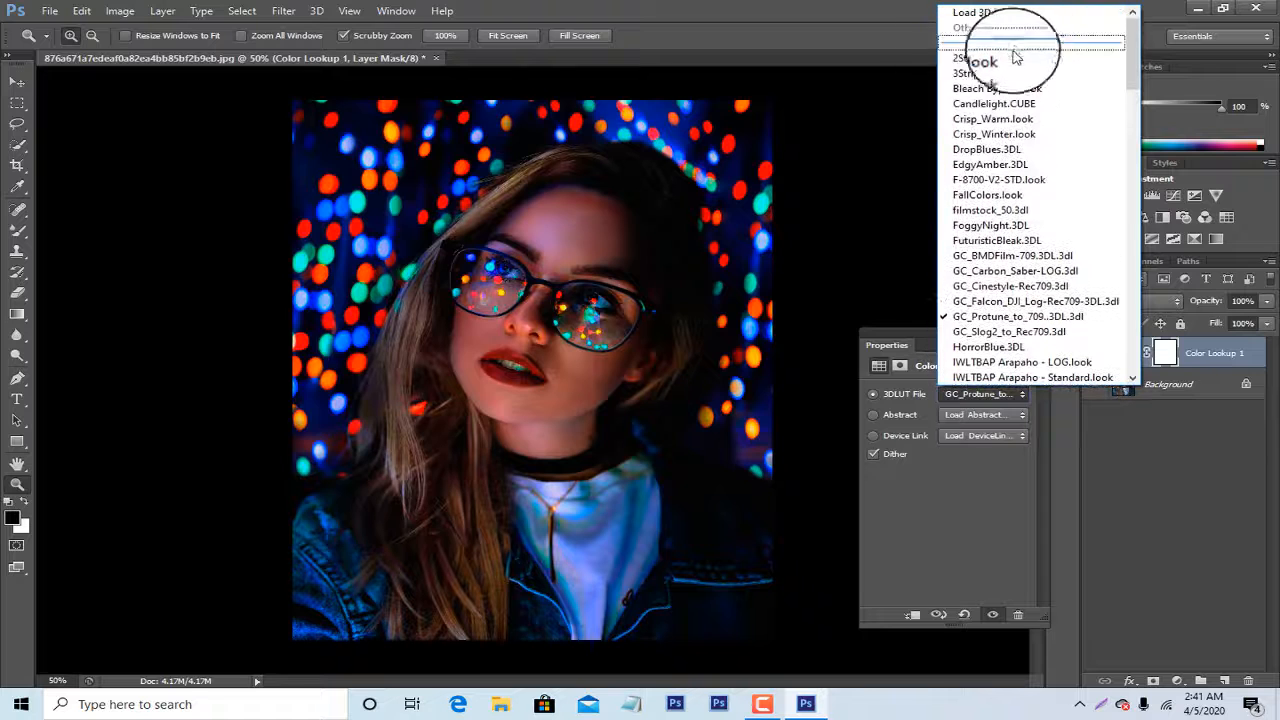
left_click(1000, 54)
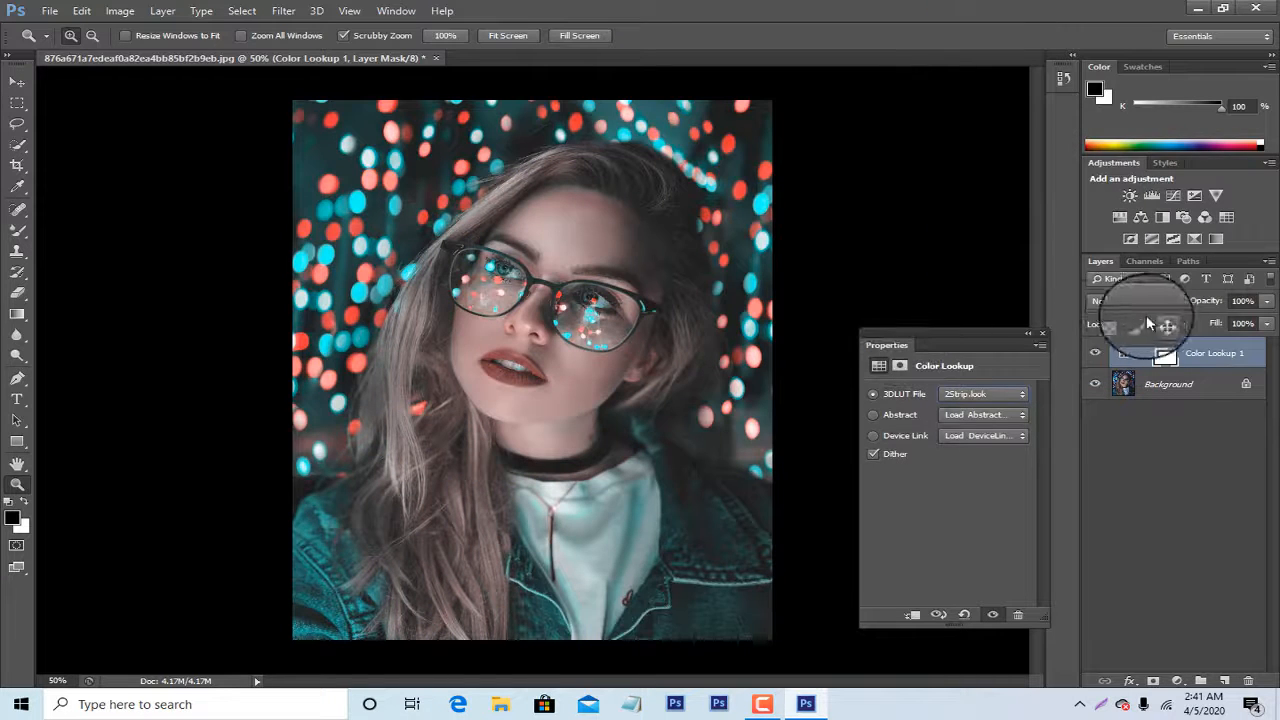
left_click(1042, 333)
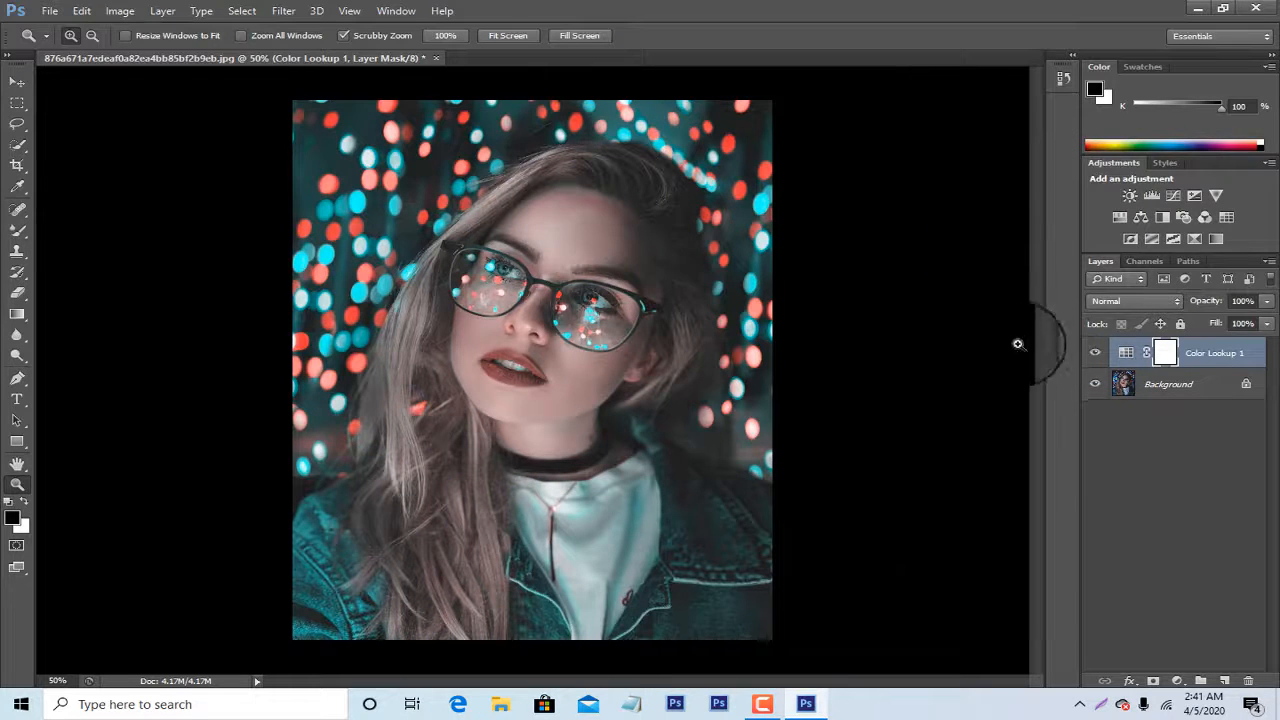
Add a Selective Color adjustment and, for Reds, lower Cyan slightly and set Magenta +10, Yellow +3 and Black +16.
left_click(1194, 241)
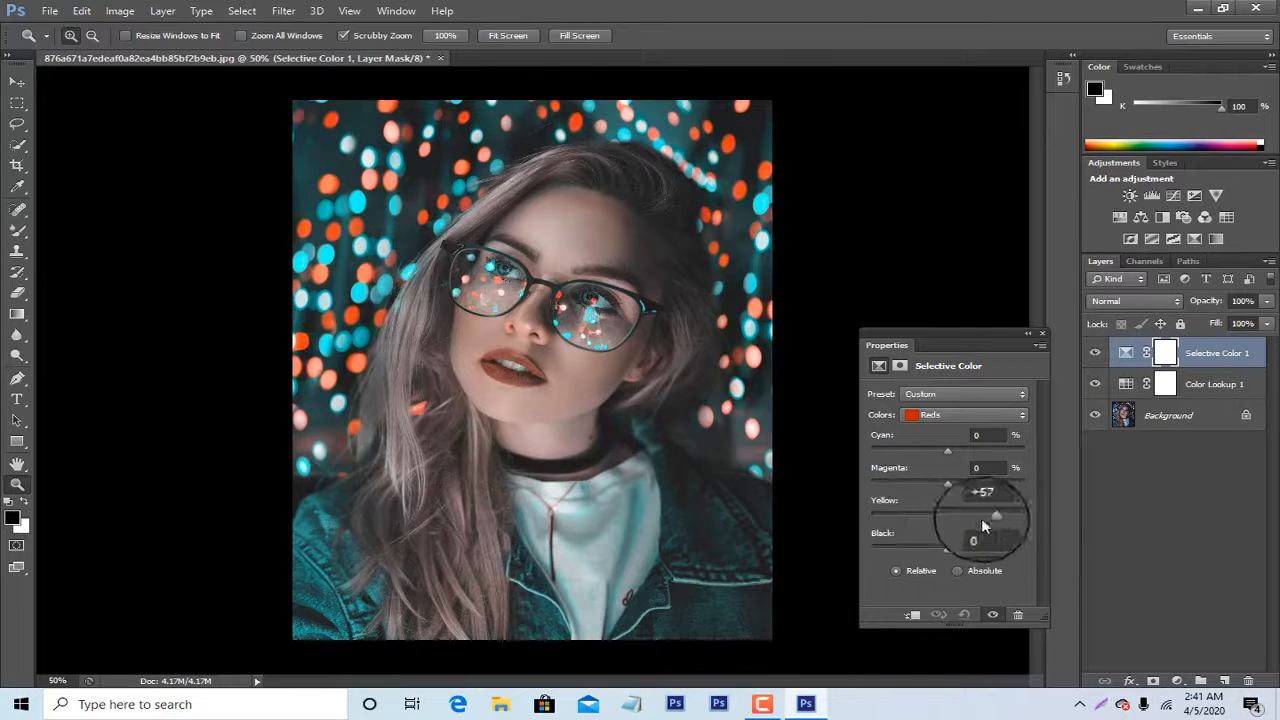
left_click_drag(955, 533, 950, 541)
mouse_move(947, 486)
left_mouse_down()
mouse_move(909, 486)
mouse_move(974, 491)
mouse_move(955, 504)
left_mouse_up()
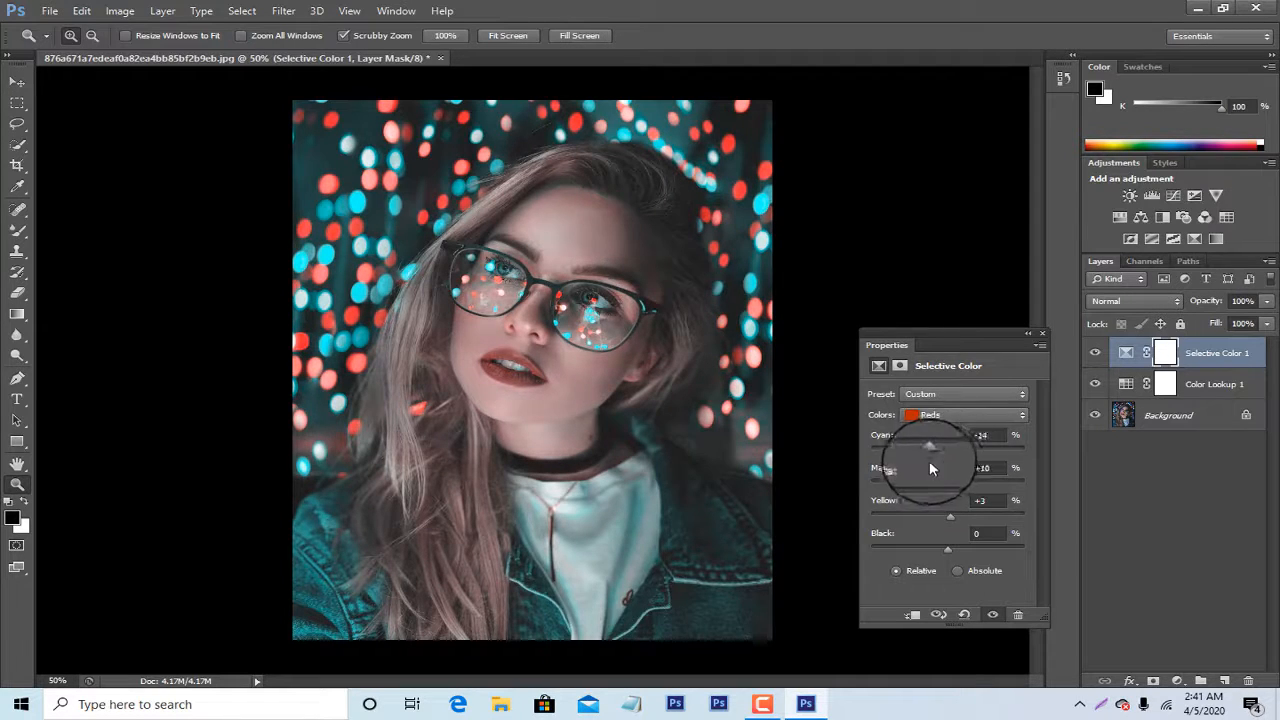
left_click_drag(939, 466, 942, 469)
mouse_move(948, 555)
left_mouse_down()
mouse_move(902, 552)
mouse_move(965, 563)
left_mouse_up()
For Magentas in Selective Color, set Cyan -19, Magenta -14 and Yellow +10, and lower Black slightly.
left_click(960, 414)
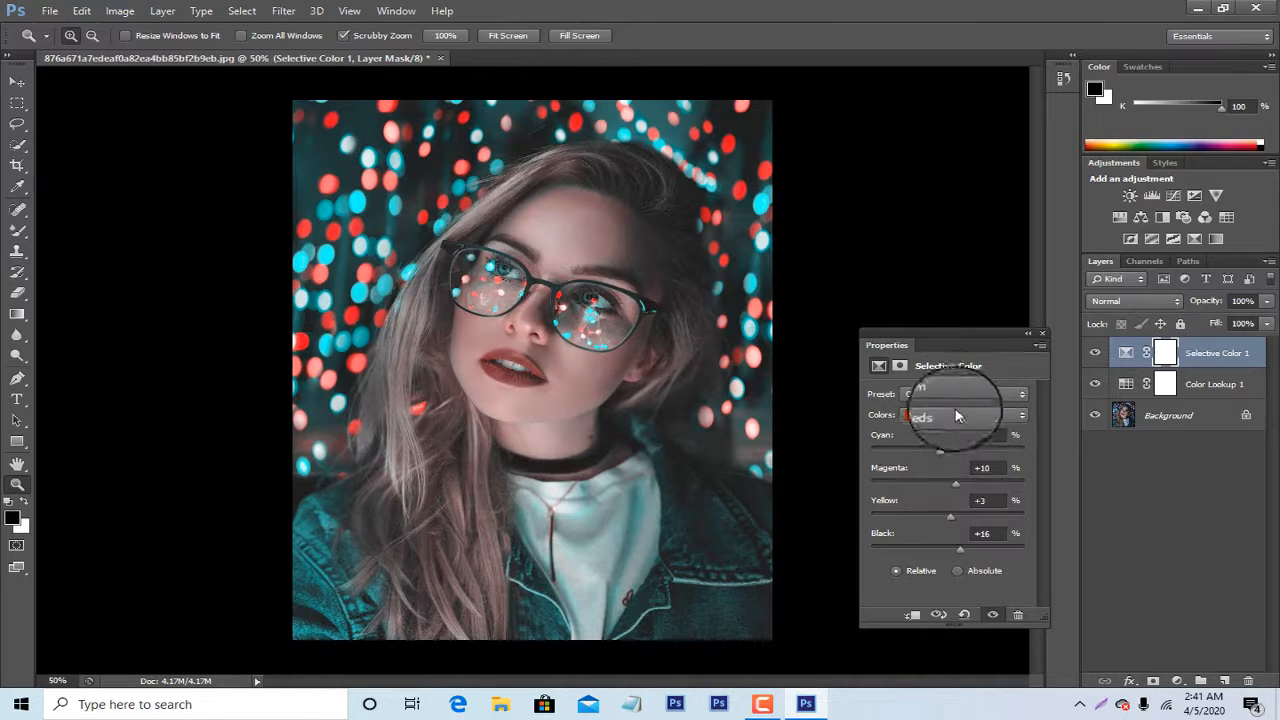
left_click(950, 495)
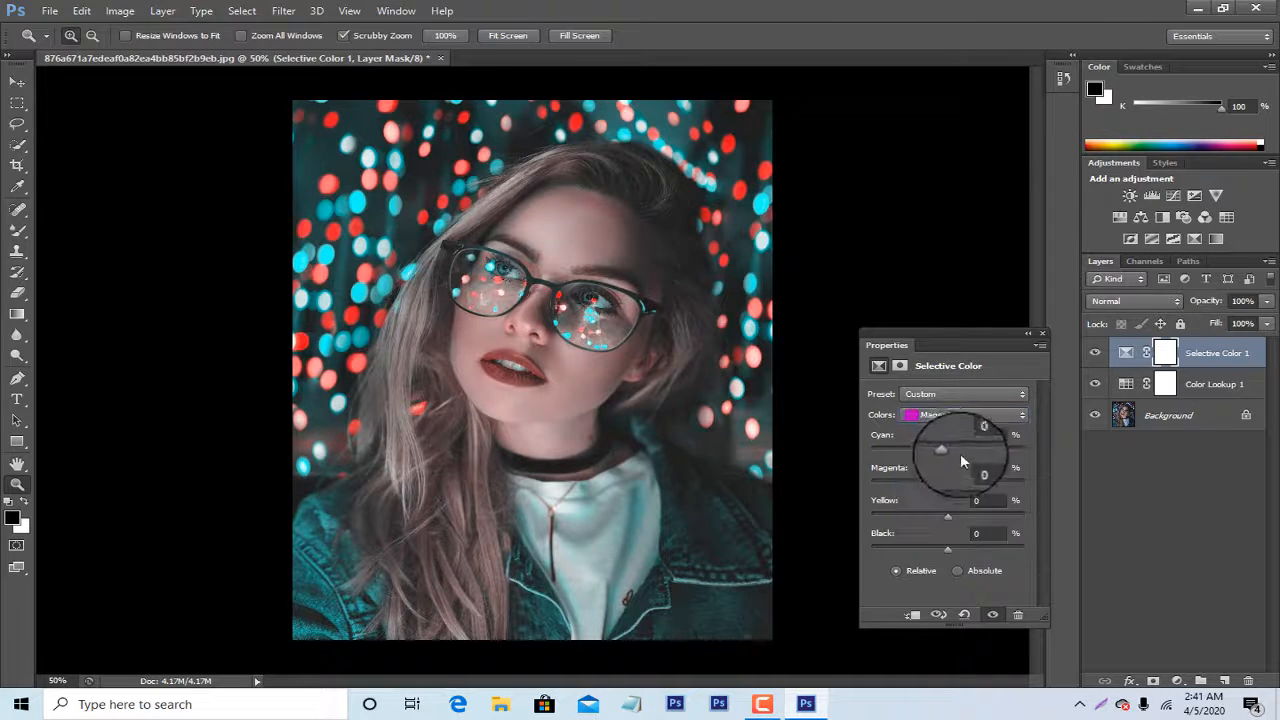
left_click_drag(961, 468, 944, 555)
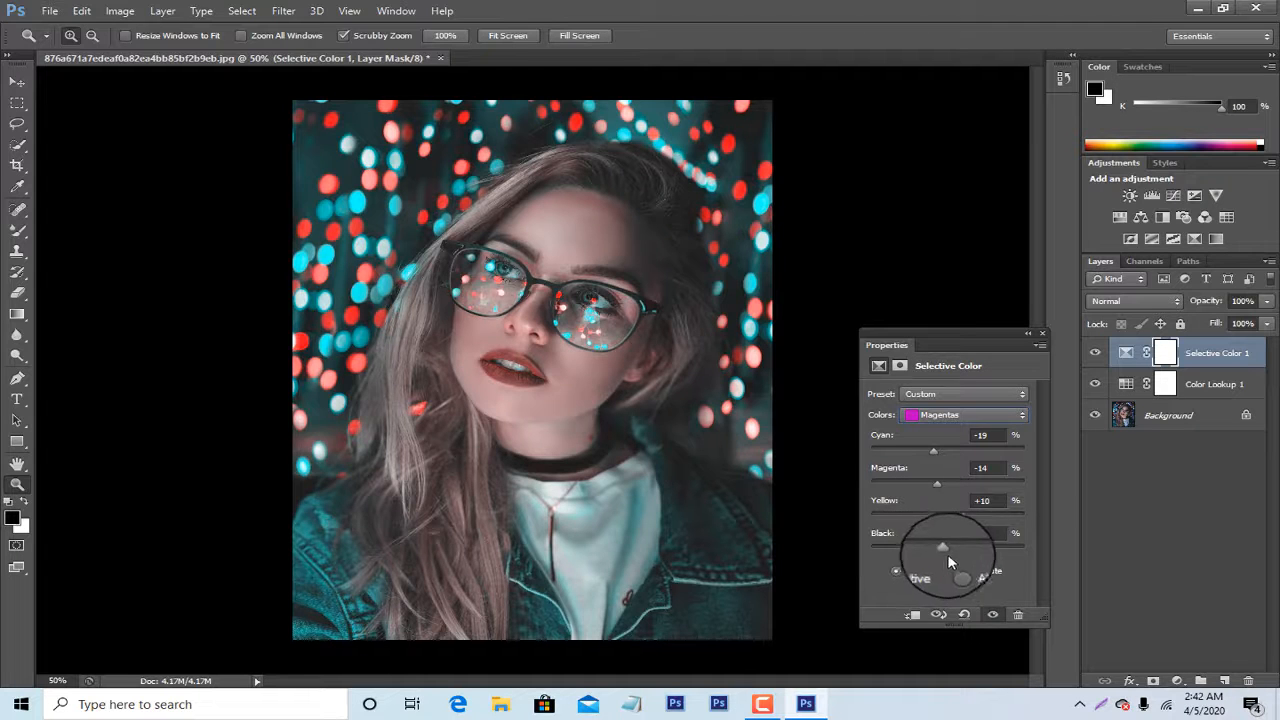
left_click(900, 368)
For Cyans in Selective Color, set Cyan +21, Magenta -19, Yellow -10 and Black +17.
left_click(945, 414)
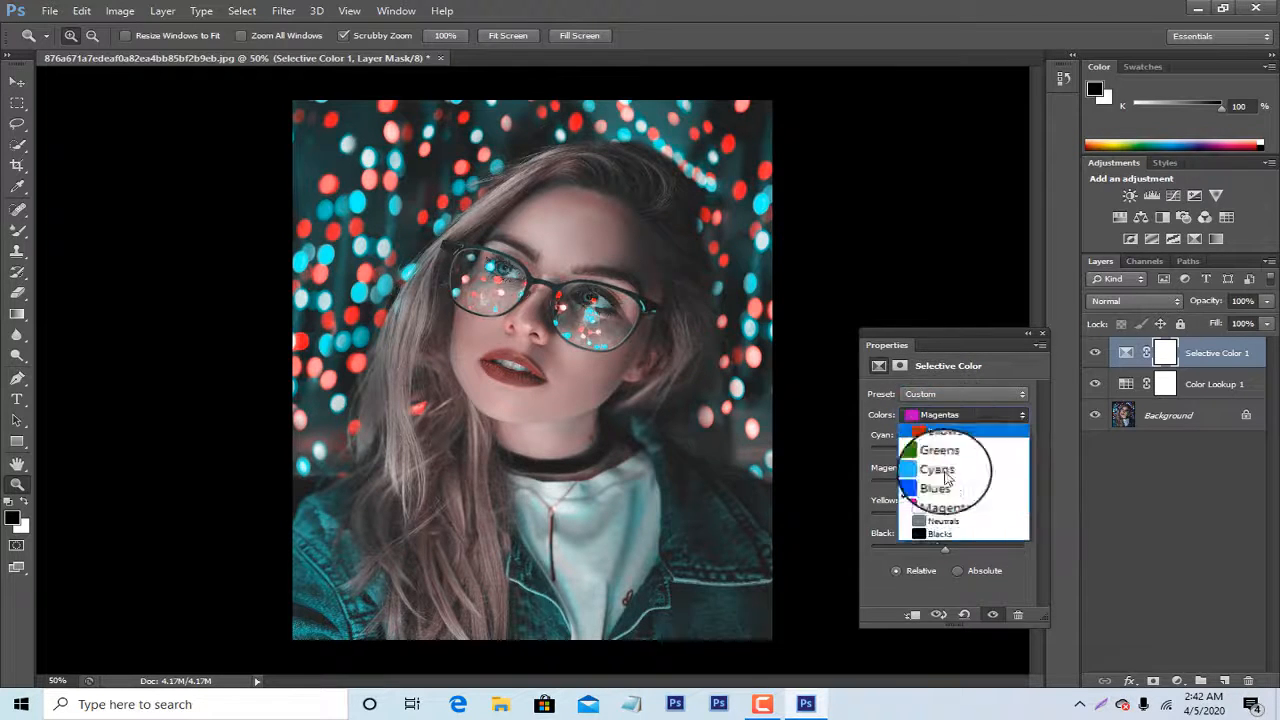
left_click(966, 465)
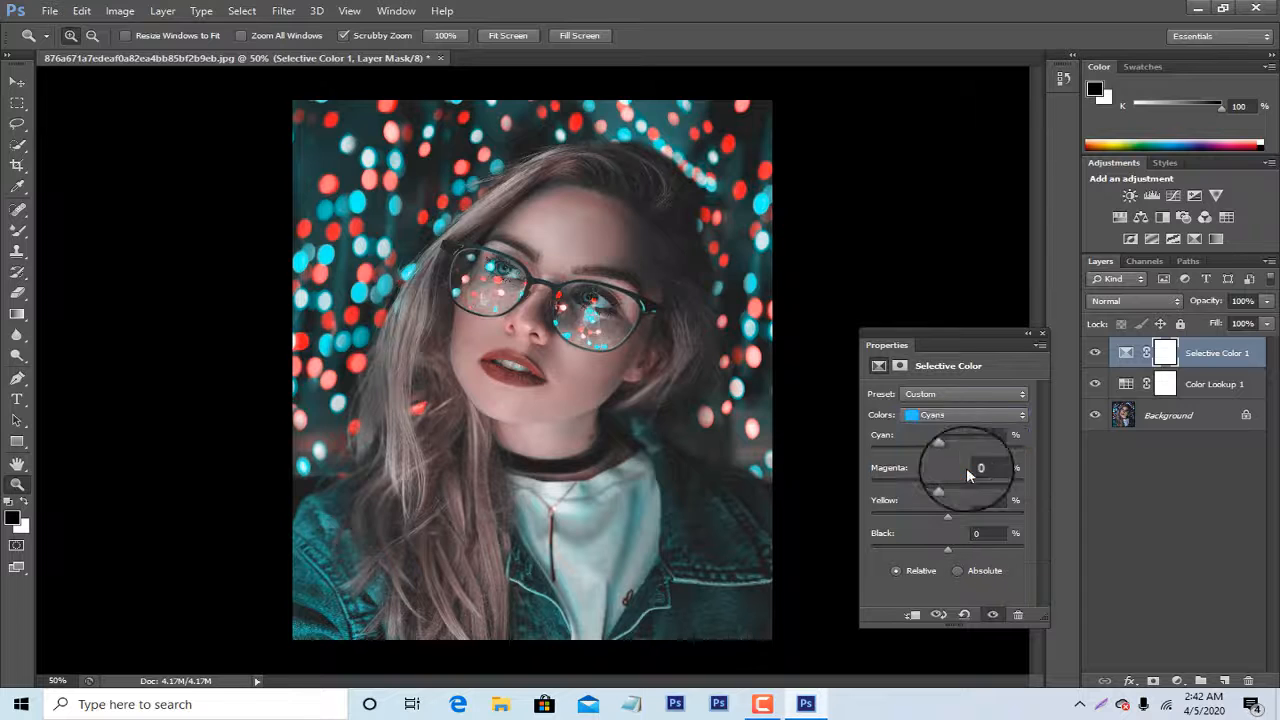
left_click_drag(948, 450, 933, 486)
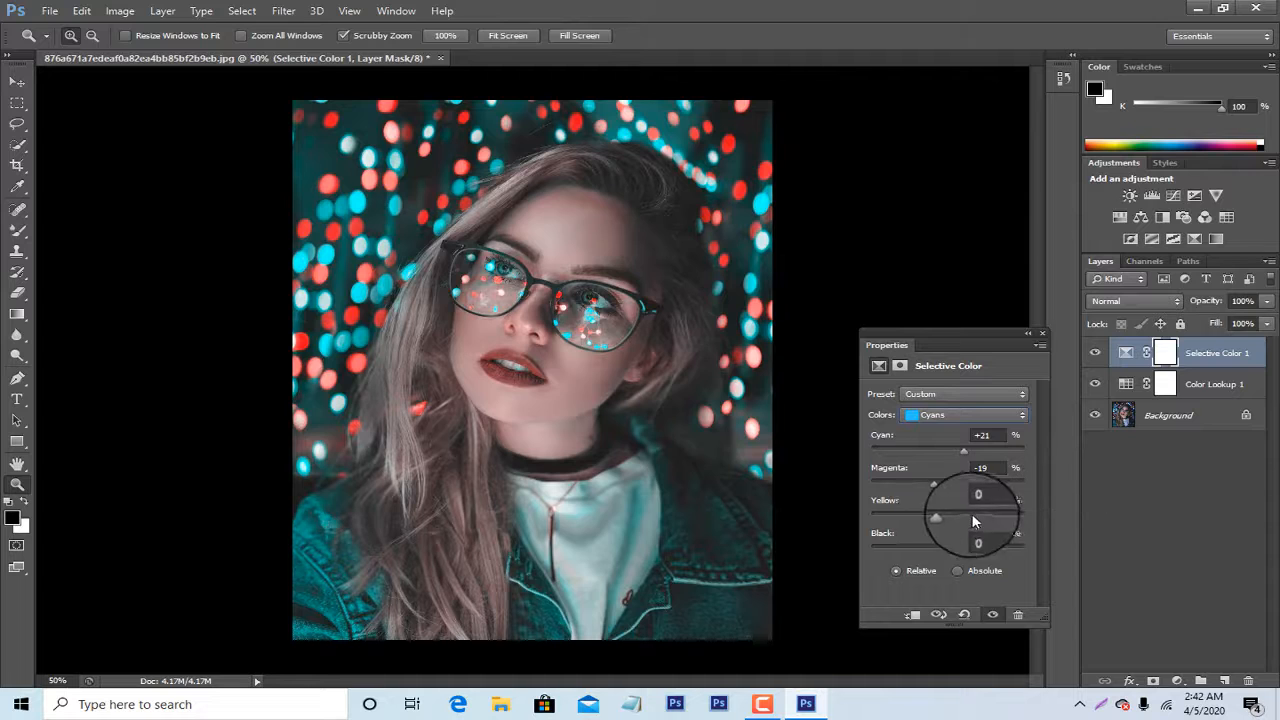
left_click_drag(957, 519, 973, 550)
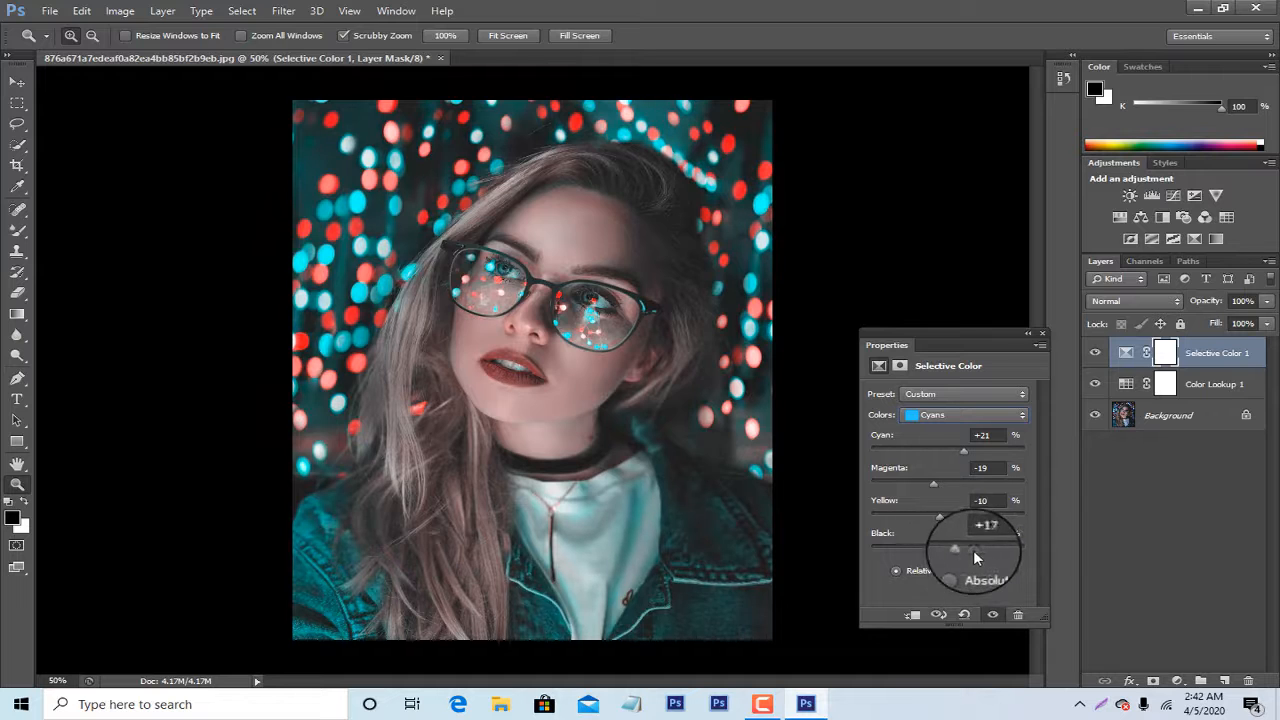
Fine-tune the Black amount for Blacks in Selective Color and close the adjustment's properties.
left_click(946, 415)
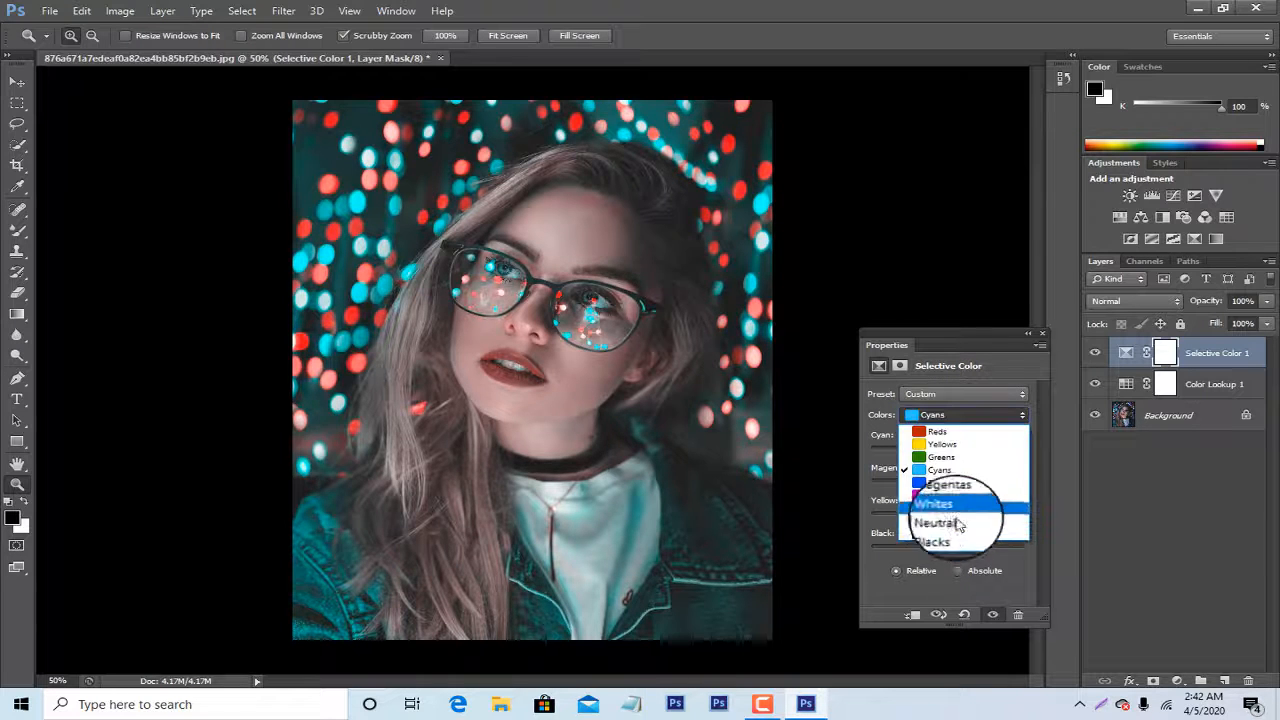
left_click(960, 537)
mouse_move(948, 549)
left_mouse_down()
mouse_move(961, 549)
mouse_move(950, 551)
left_mouse_up()
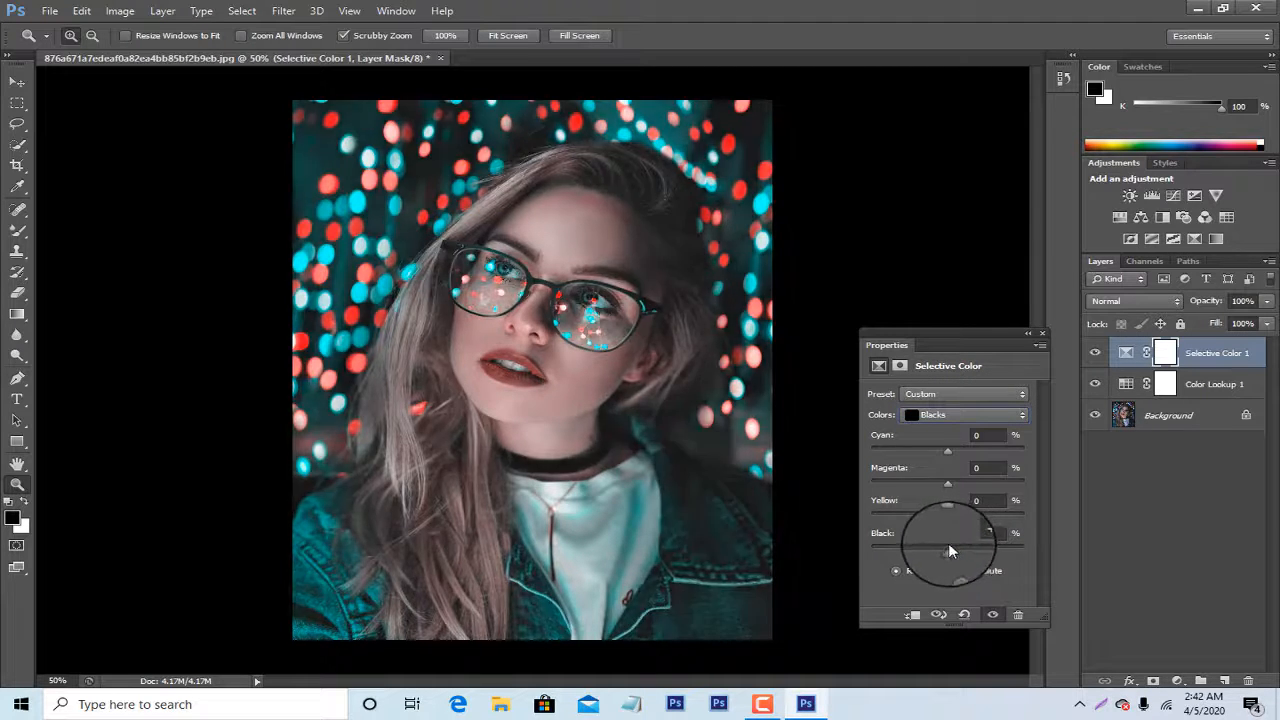
left_click(1042, 333)
Compare the portrait with and without the Color Lookup and Selective Color adjustments, leaving both layers visible.
left_click(1215, 385)
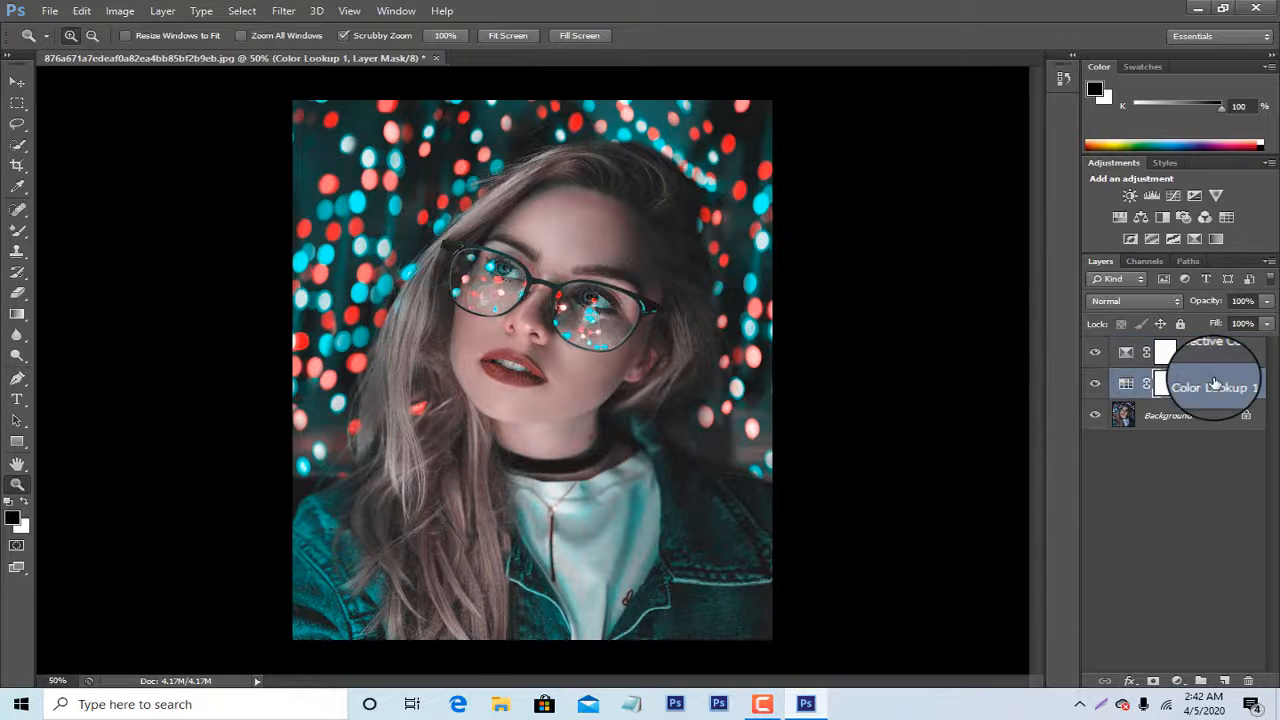
left_click(1095, 383)
left_click(1094, 356)
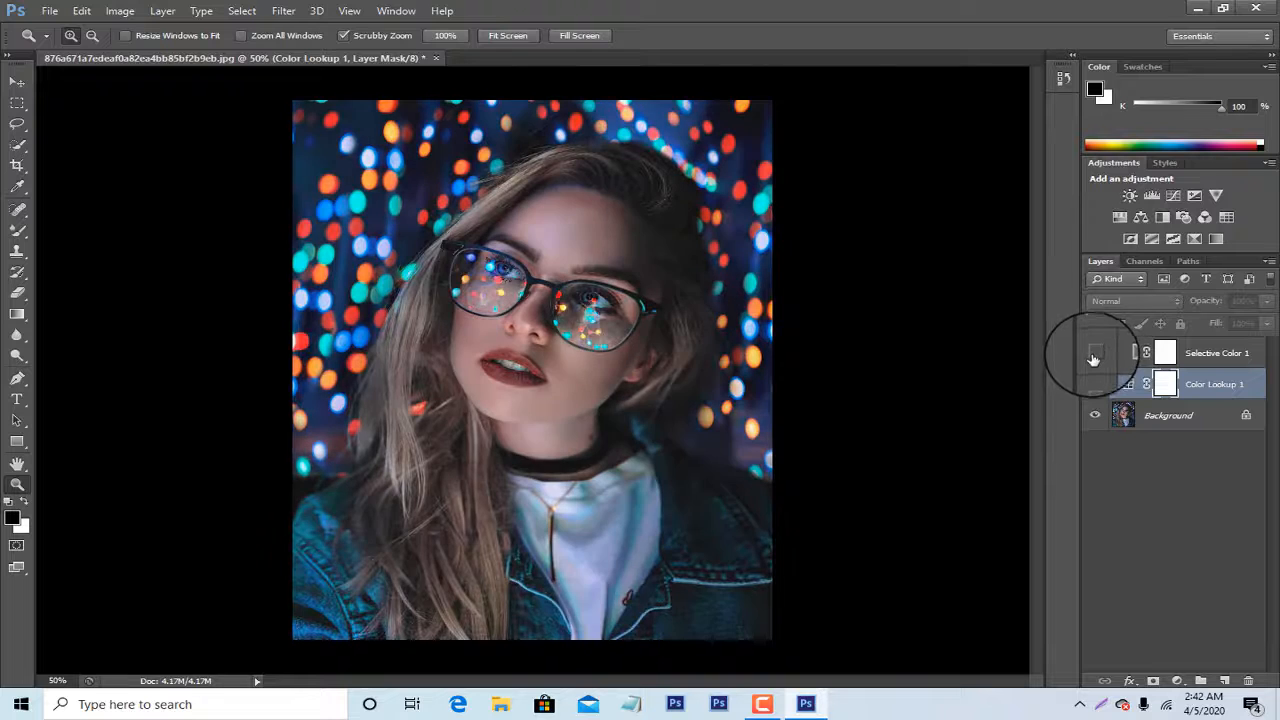
left_click(1096, 384)
left_click(1096, 384)
left_click(1096, 384)
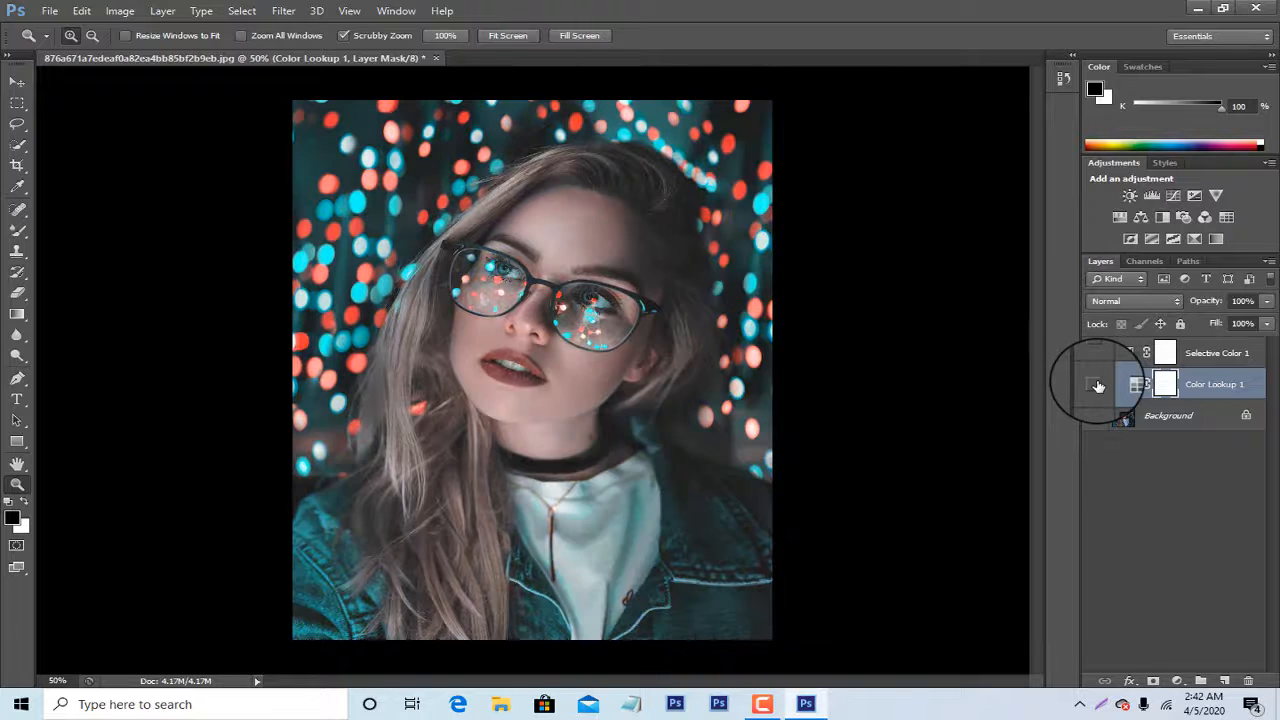
left_click(1096, 384)
left_click(1096, 384)
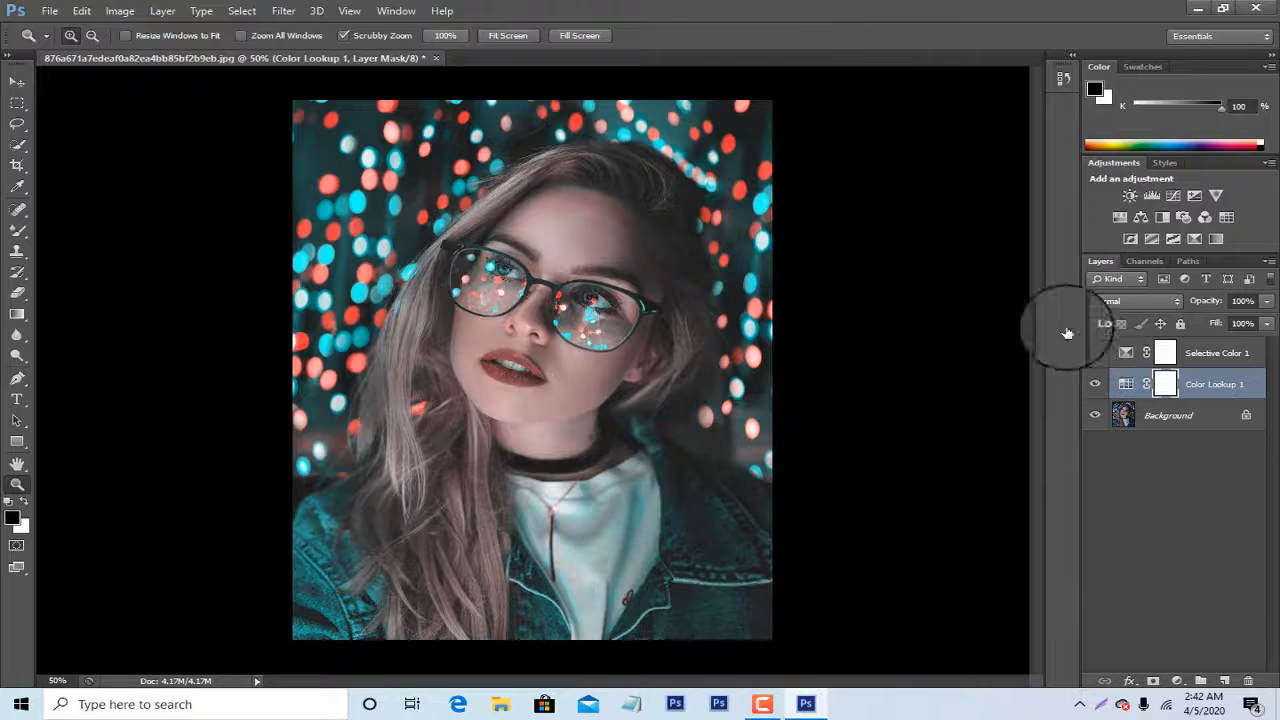
left_click(1095, 352)
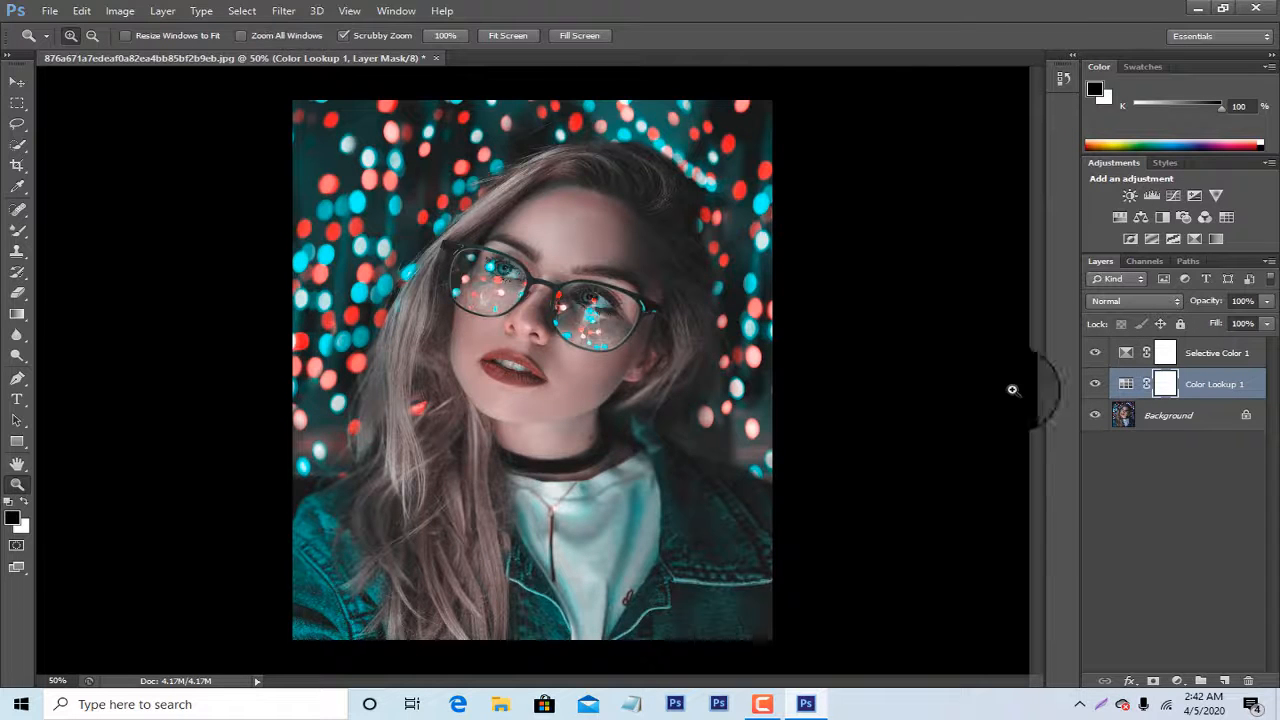
Merge the Color Lookup and Selective Color adjustment layers down into the Background.
key("ctrl+e")
left_click(1182, 361)
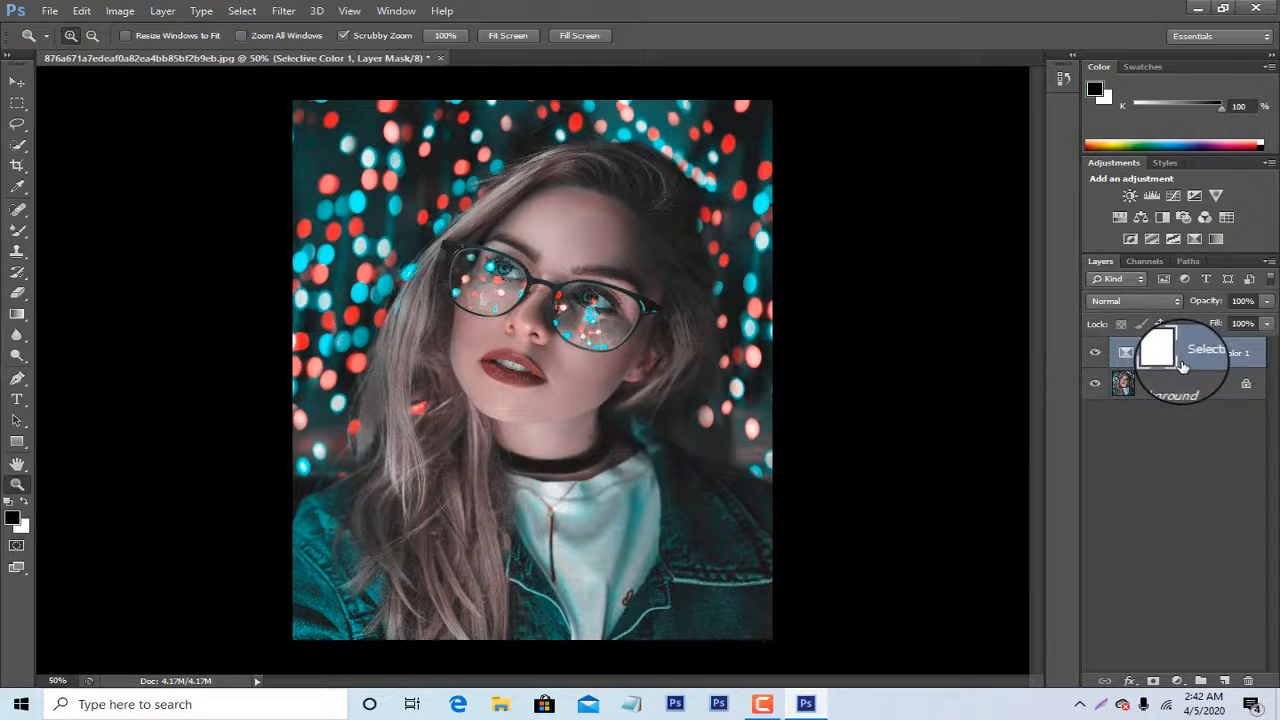
key("ctrl+e")
left_click(283, 10)
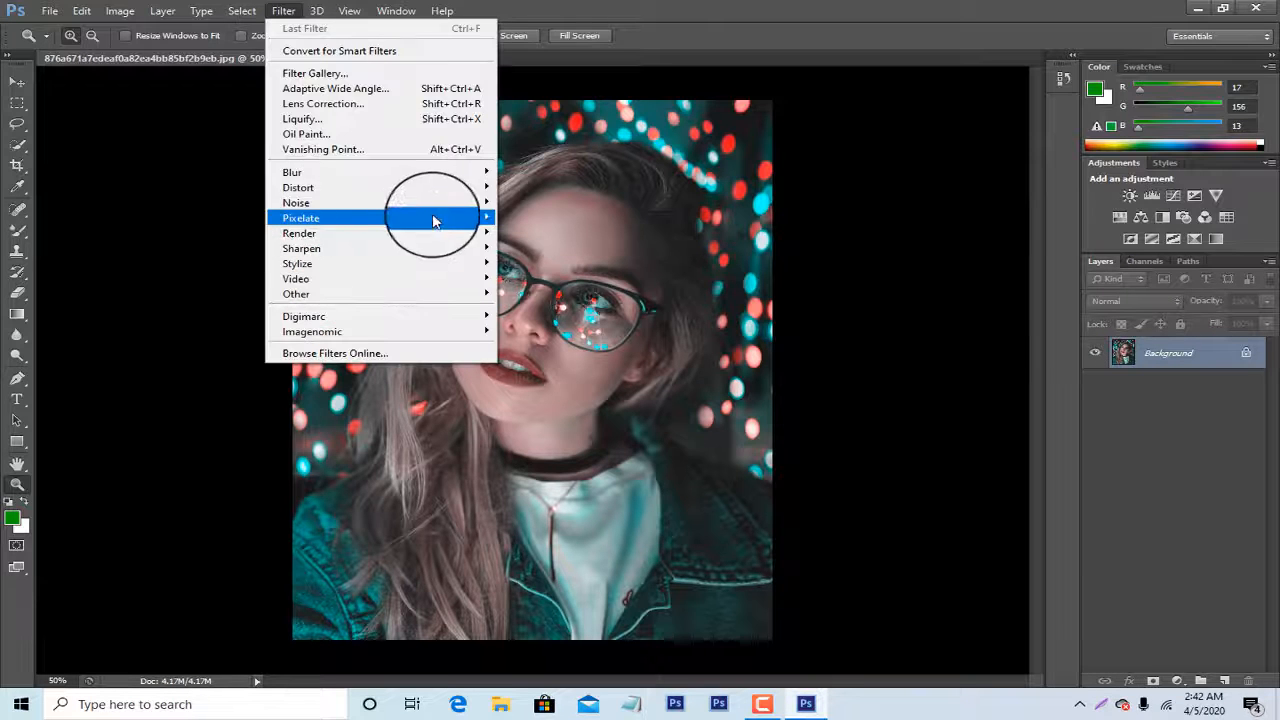
mouse_move(470, 293)
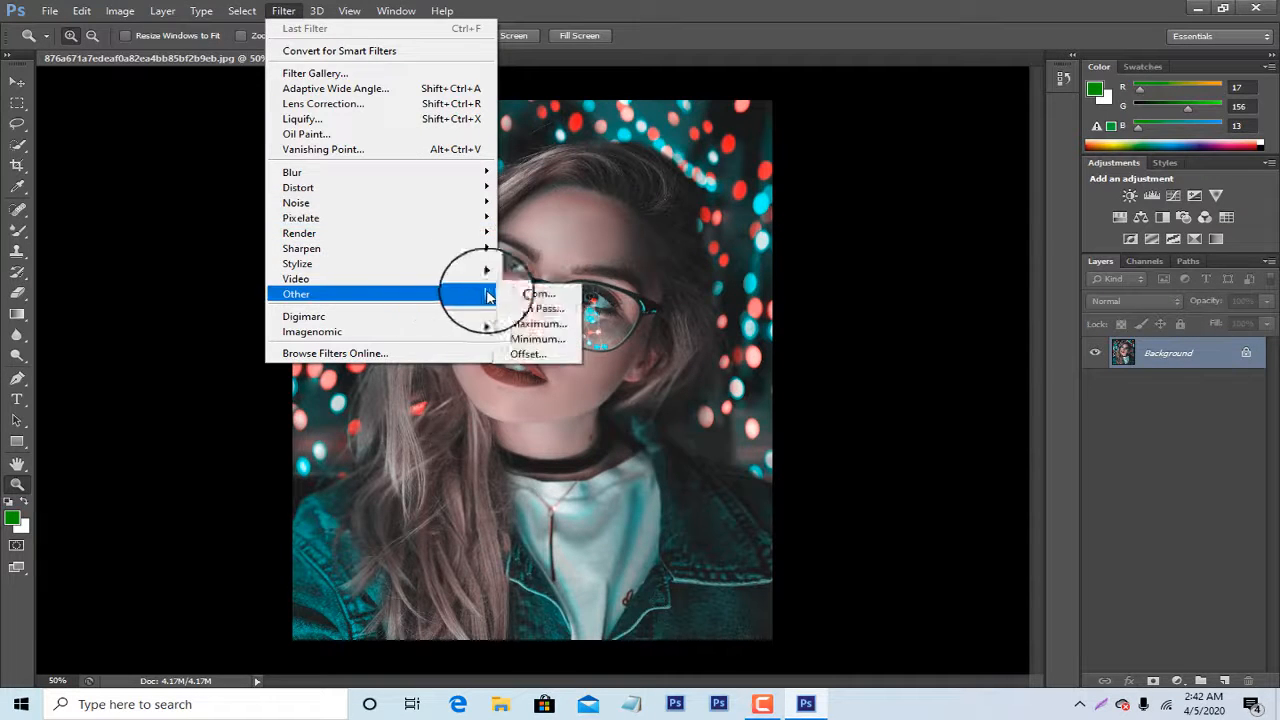
left_click(537, 311)
left_click(872, 294)
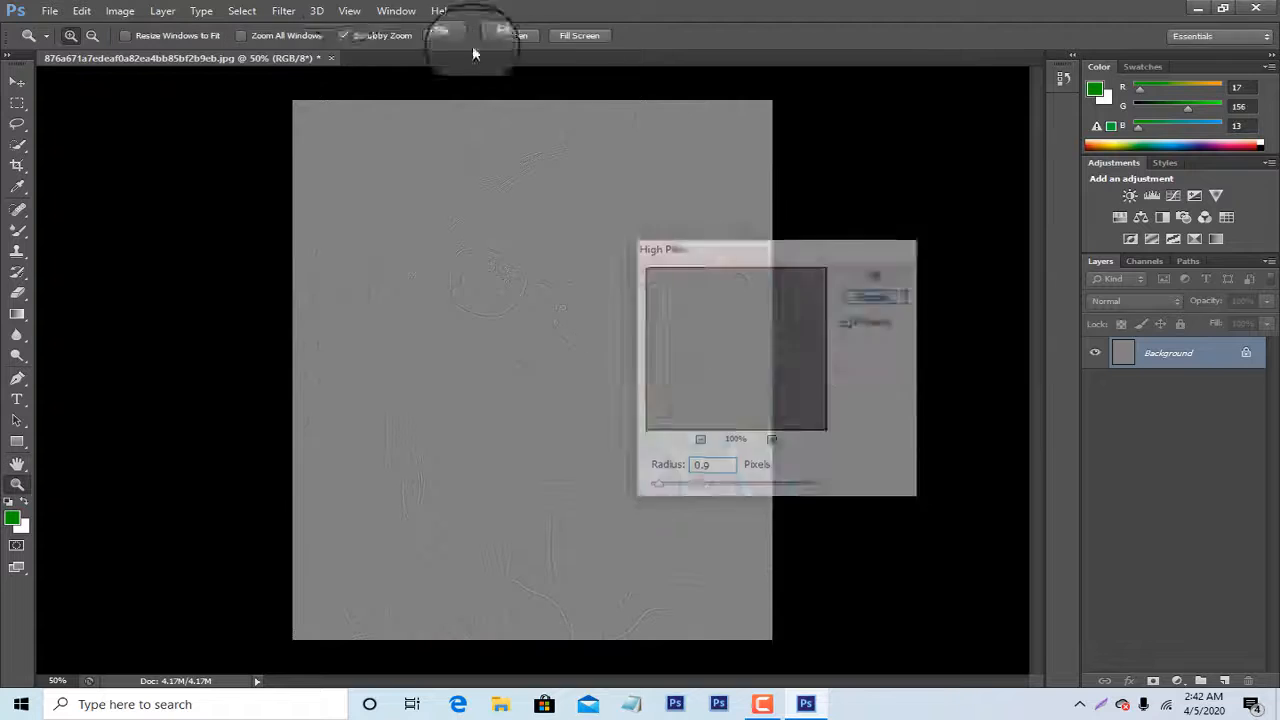
Apply Liquify with a brush size of 200, pushing the hair outward along the crown and the side beside the glasses for more volume.
left_click(283, 10)
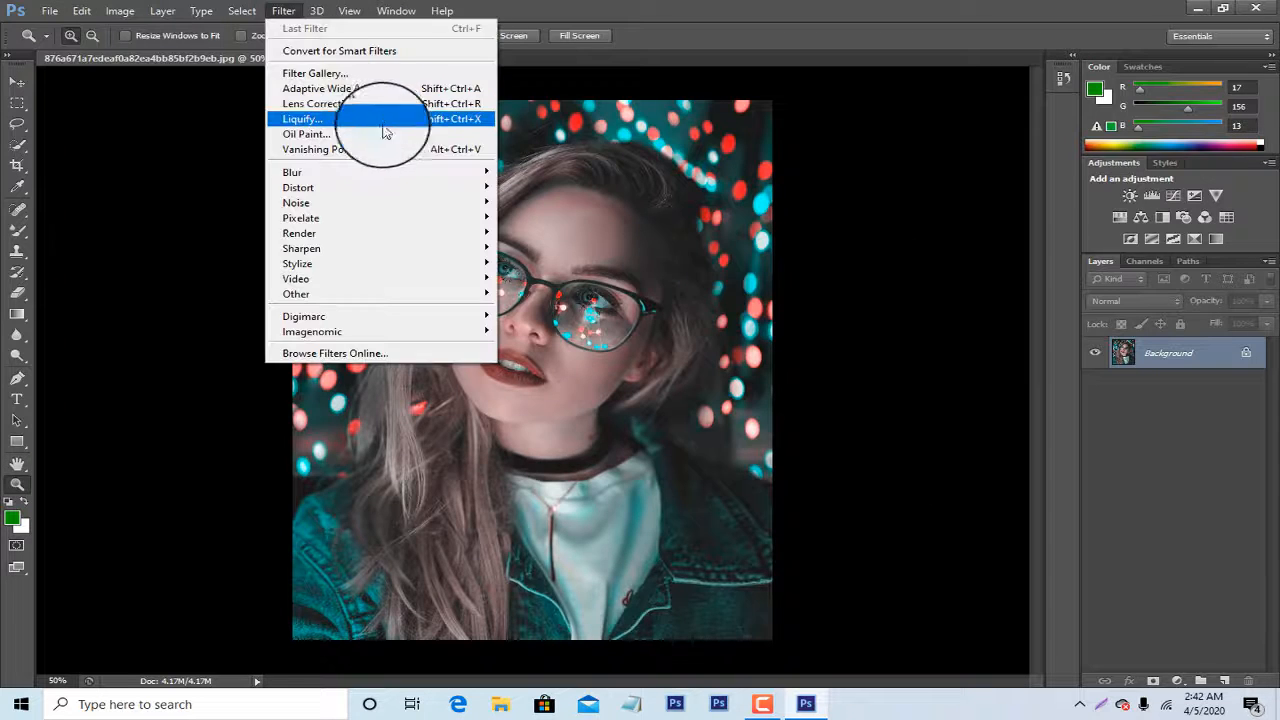
left_click(400, 116)
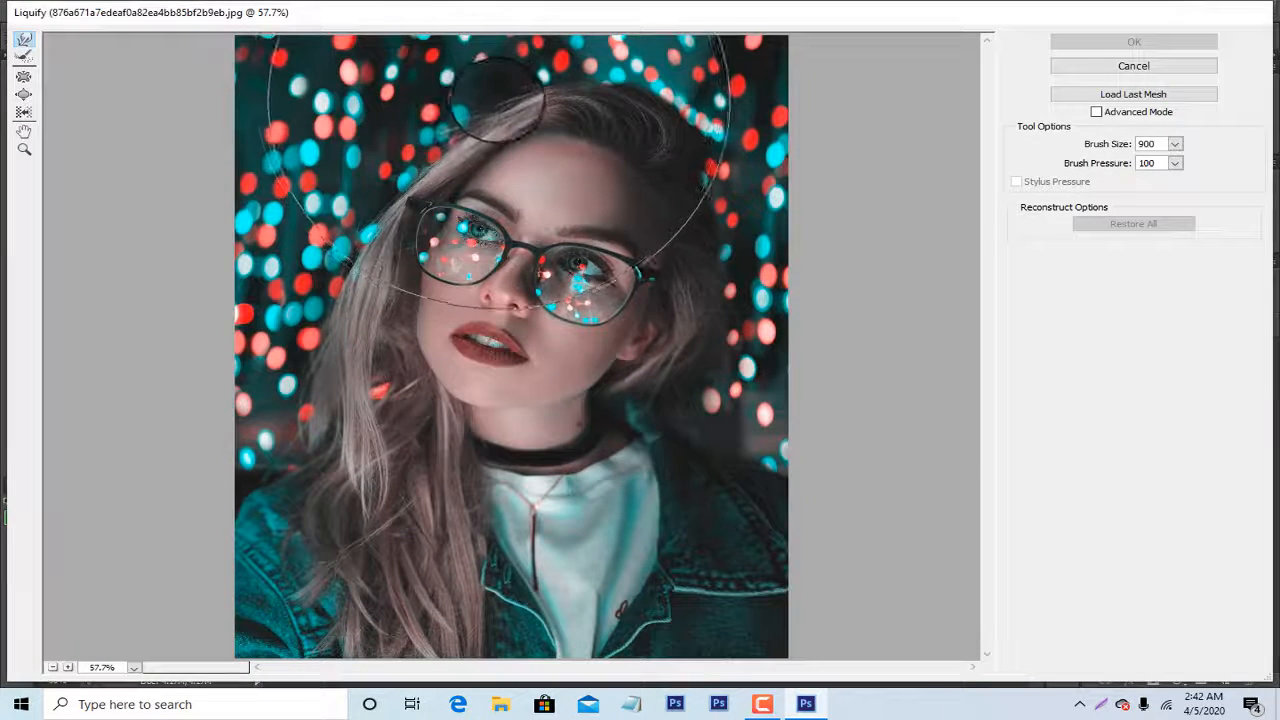
key("bracketleft")
key("bracketleft")
key("bracketleft")
key("bracketleft")
key("bracketleft")
key("bracketleft")
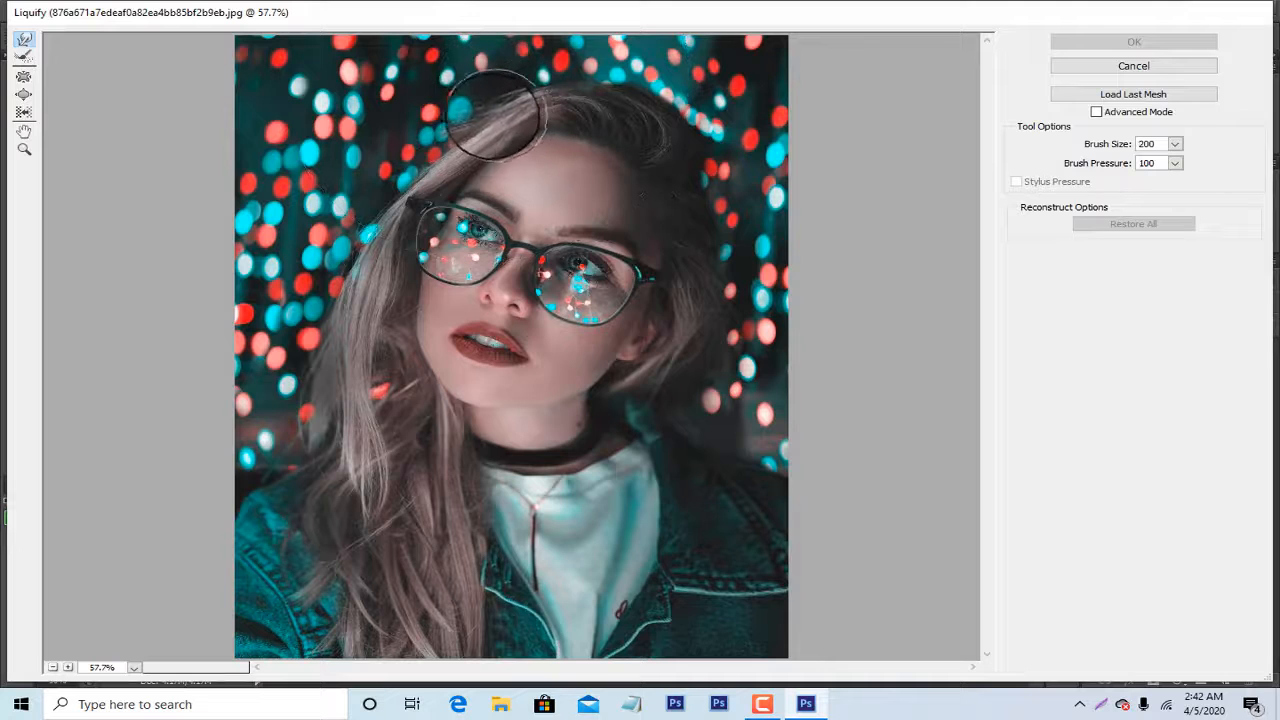
mouse_move(480, 115)
left_mouse_down()
mouse_move(427, 155)
mouse_move(429, 138)
mouse_move(455, 155)
left_mouse_up()
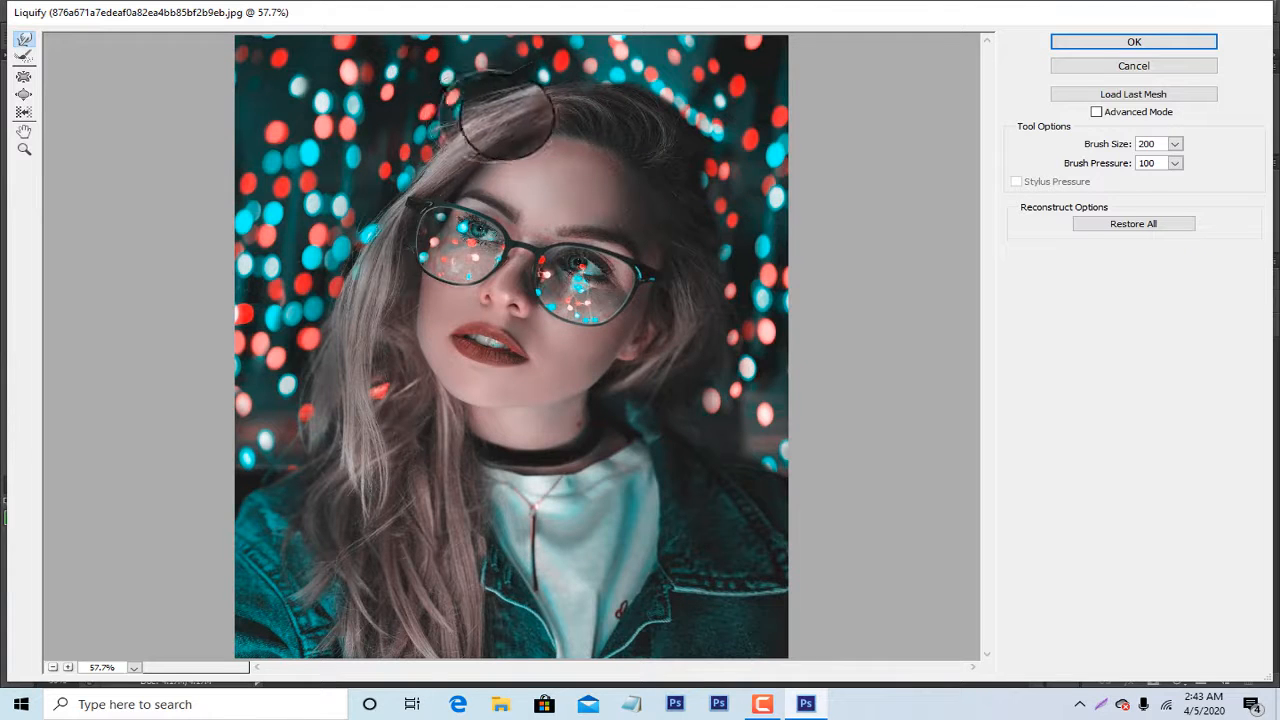
mouse_move(533, 104)
left_mouse_down()
mouse_move(611, 111)
mouse_move(588, 117)
mouse_move(587, 104)
mouse_move(521, 91)
mouse_move(474, 113)
mouse_move(423, 169)
mouse_move(392, 177)
mouse_move(496, 76)
mouse_move(531, 86)
mouse_move(395, 145)
left_mouse_up()
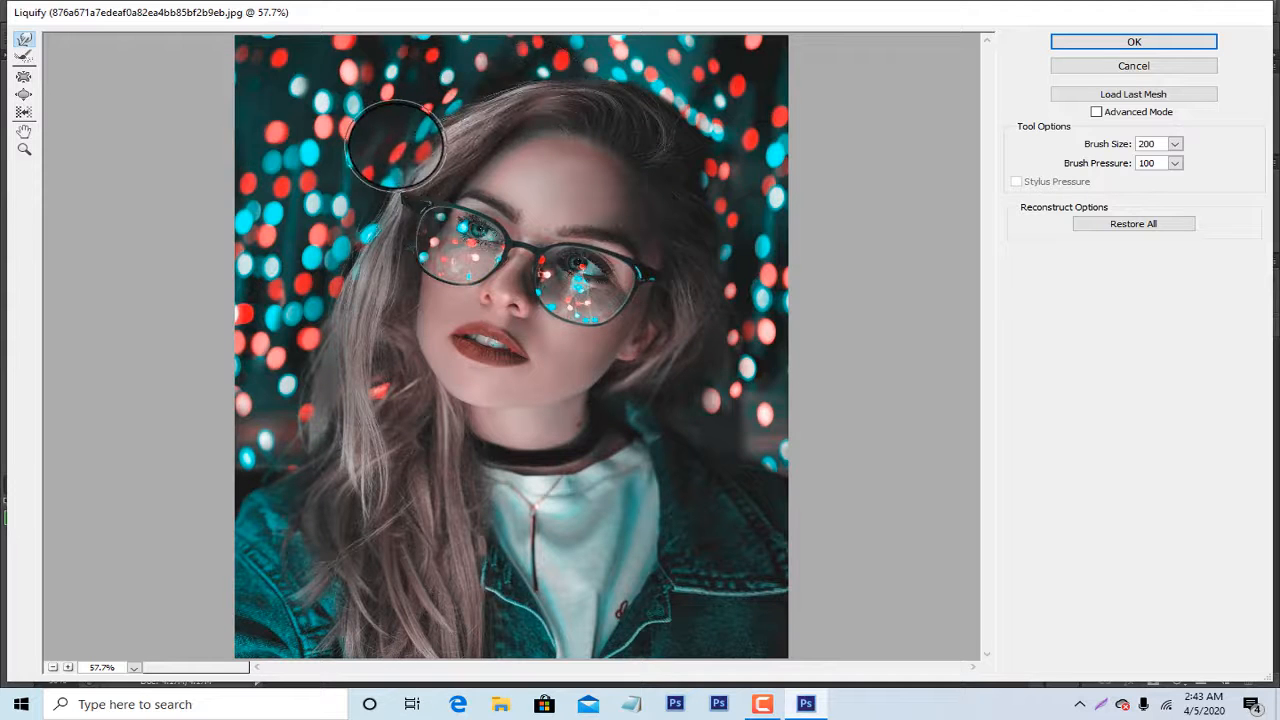
left_click(1136, 48)
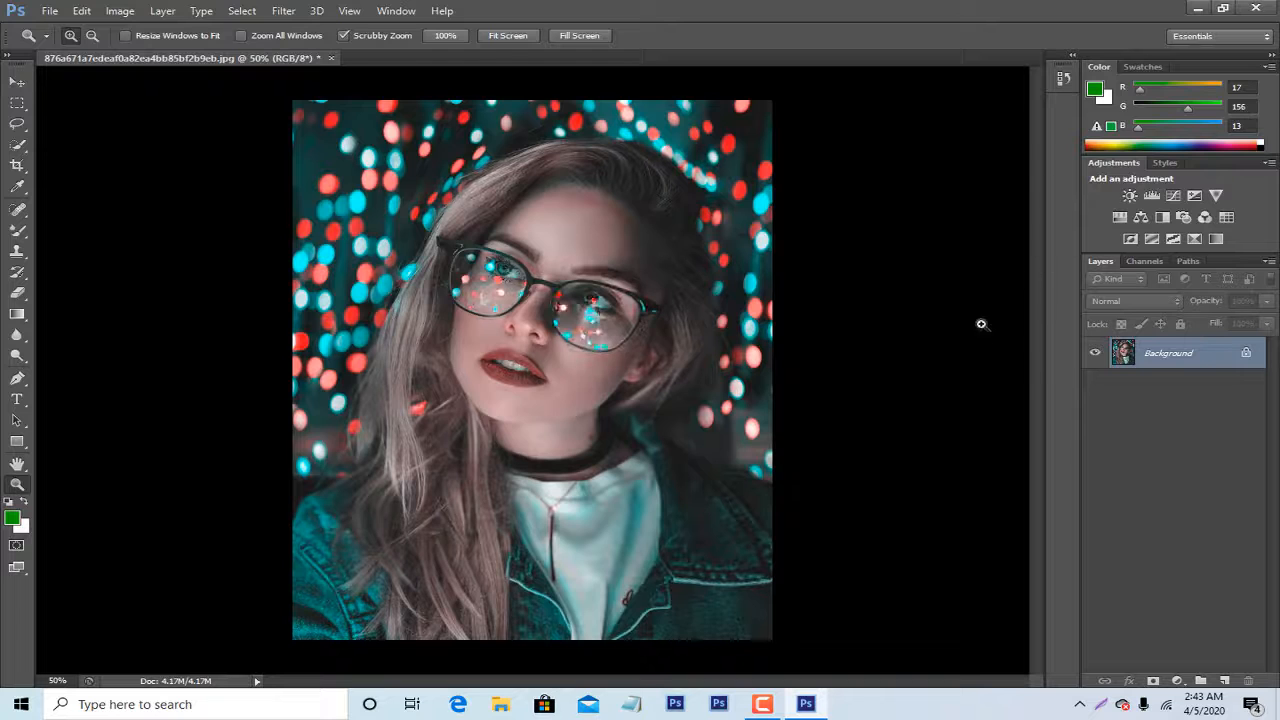
Add a Photo Filter adjustment, browse the filter presets, and choose Deep Emerald.
left_click(1183, 217)
left_click(974, 393)
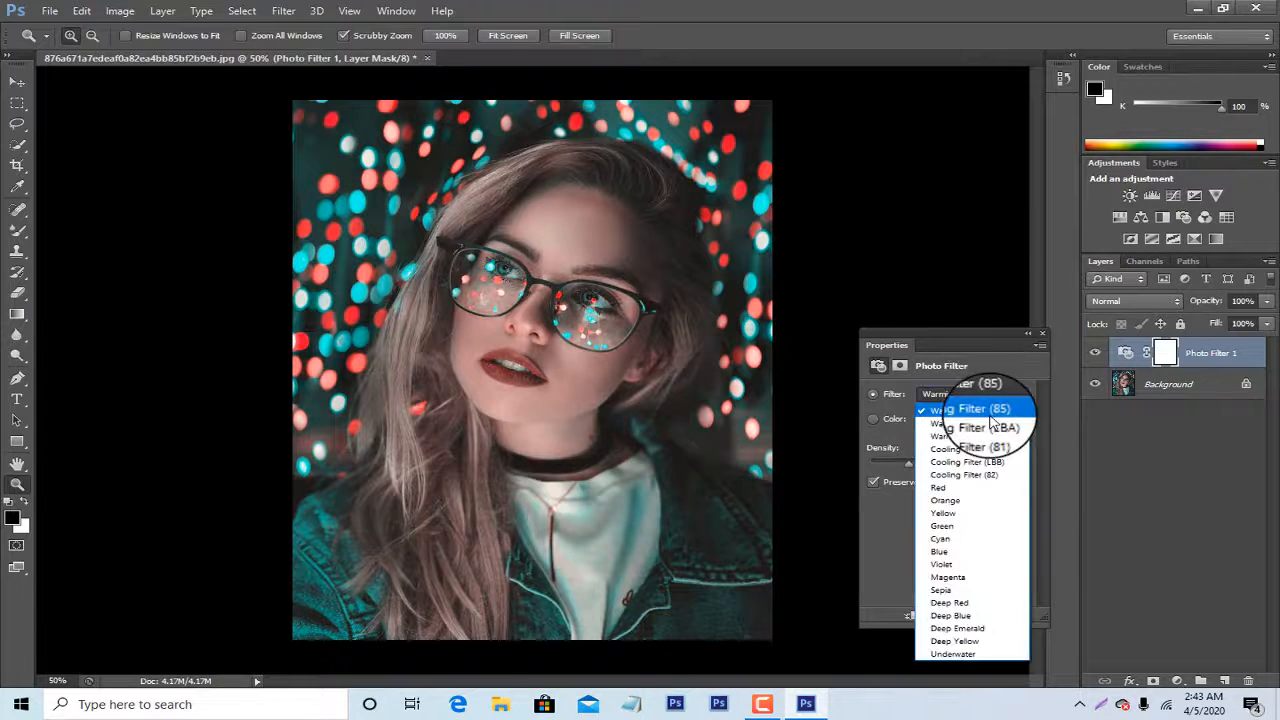
left_click(992, 414)
key("Down")
key("Down")
key("Down")
key("Down")
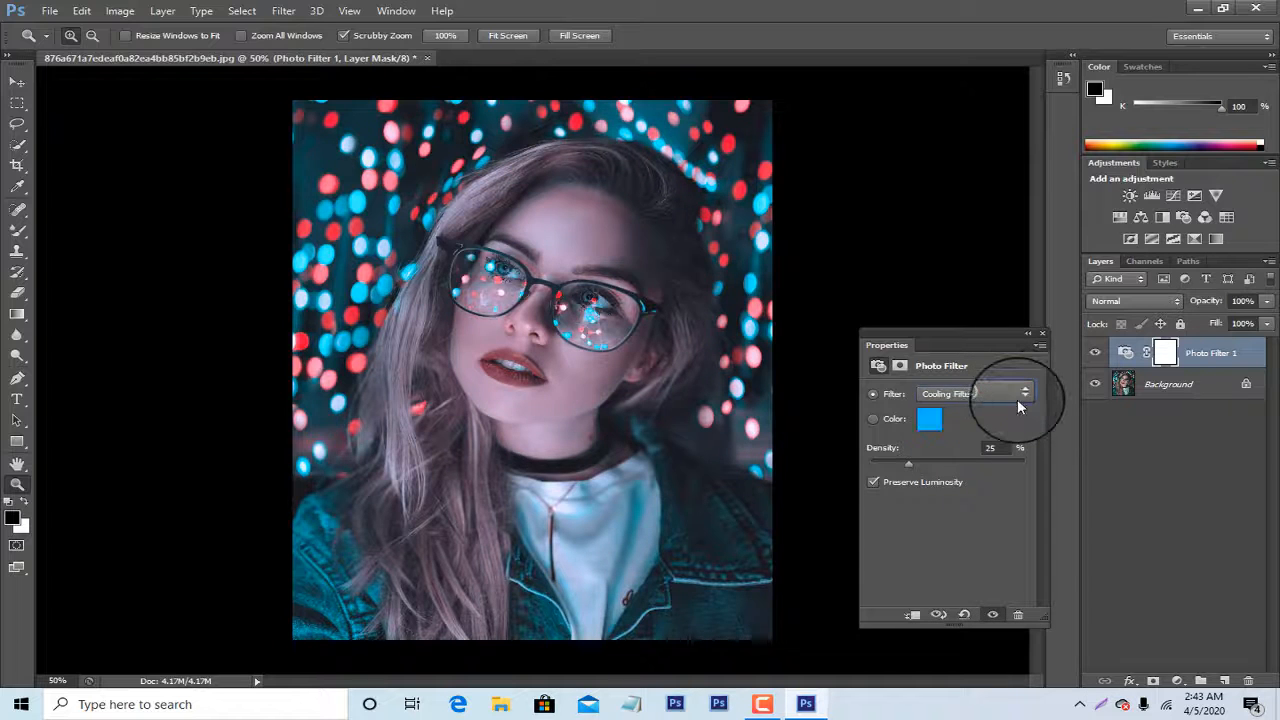
key("Down")
key("Down")
key("Down")
key("Down")
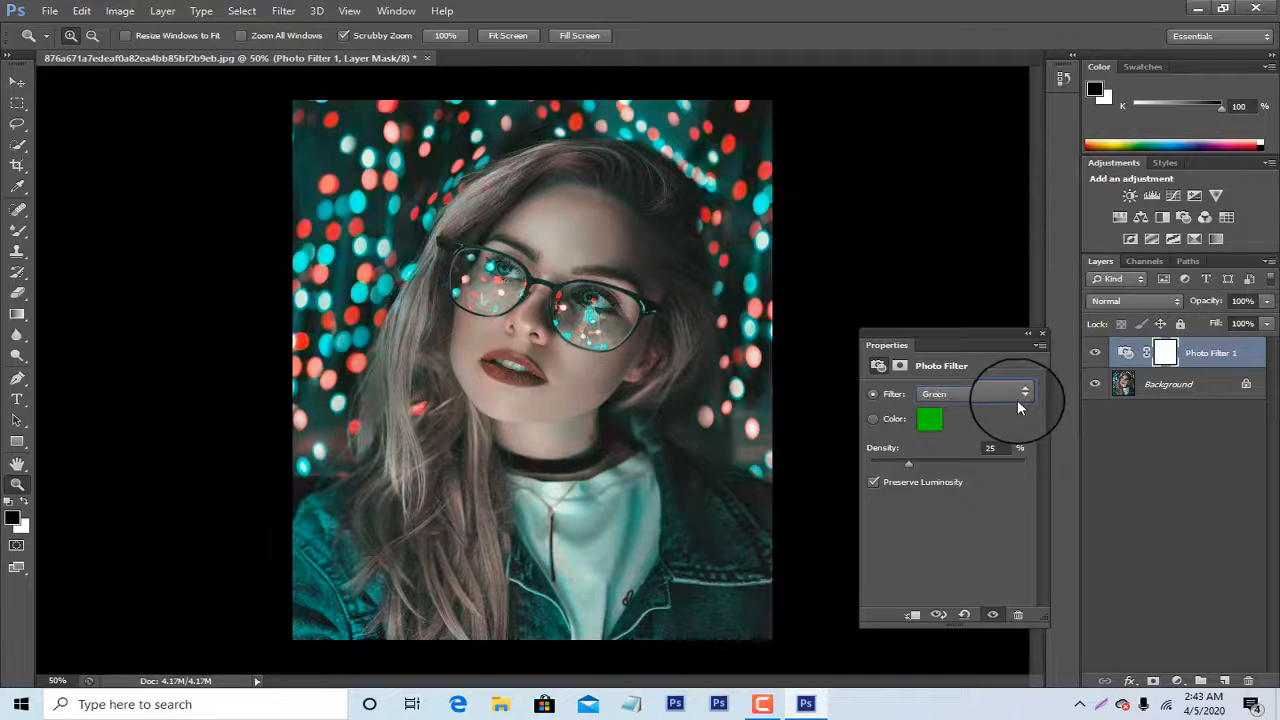
key("Down")
key("Down")
key("Down")
key("Down")
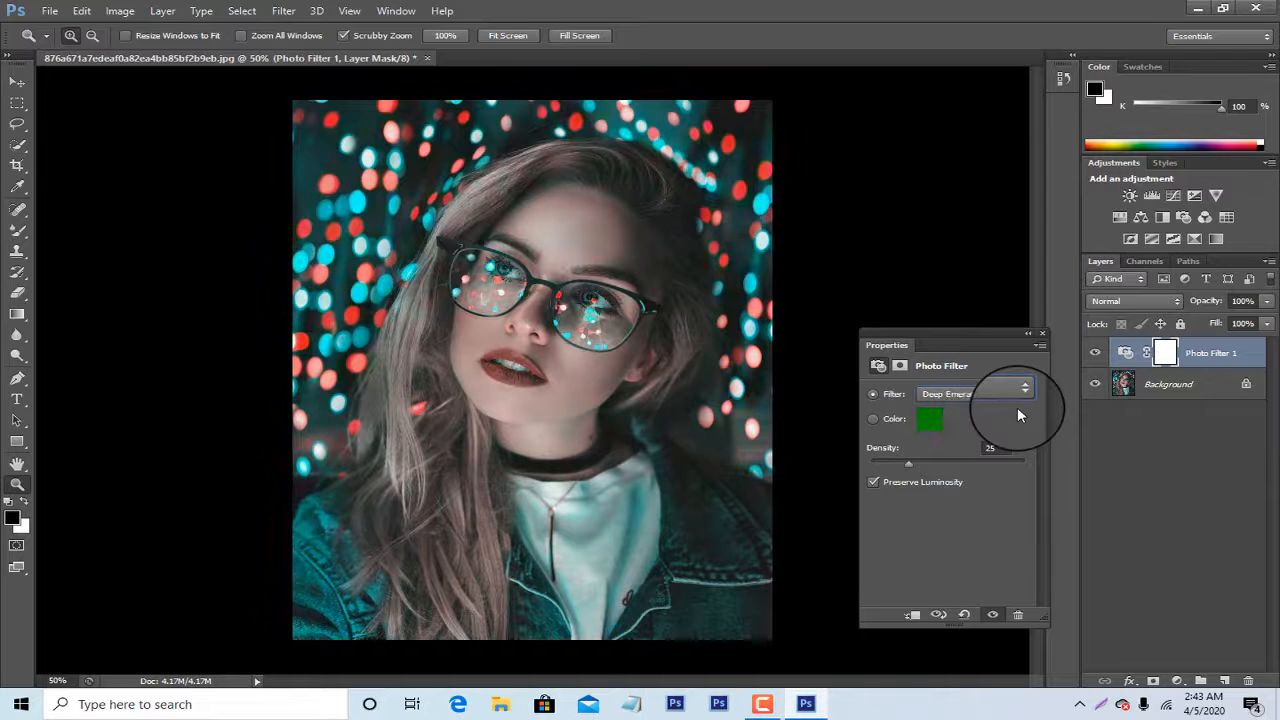
left_click(1042, 332)
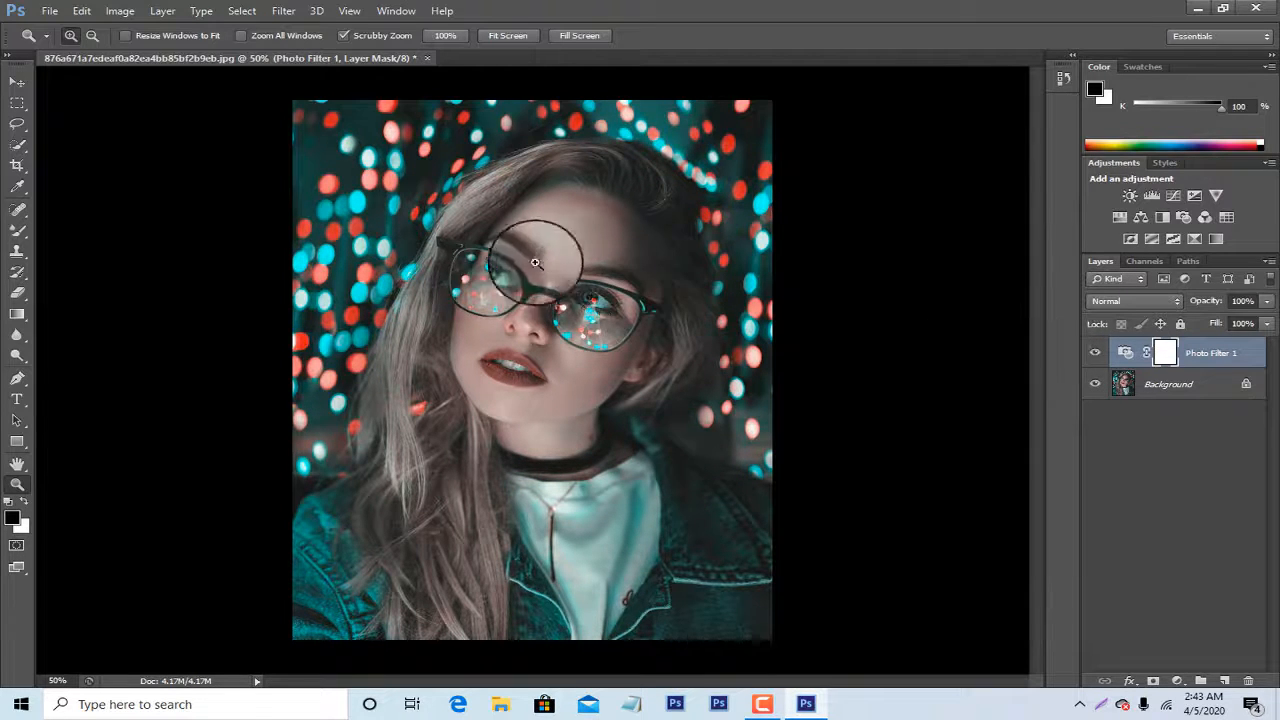
Compare the portrait with and without the Deep Emerald Photo Filter and leave that adjustment hidden.
left_click(1094, 353)
left_click(1094, 354)
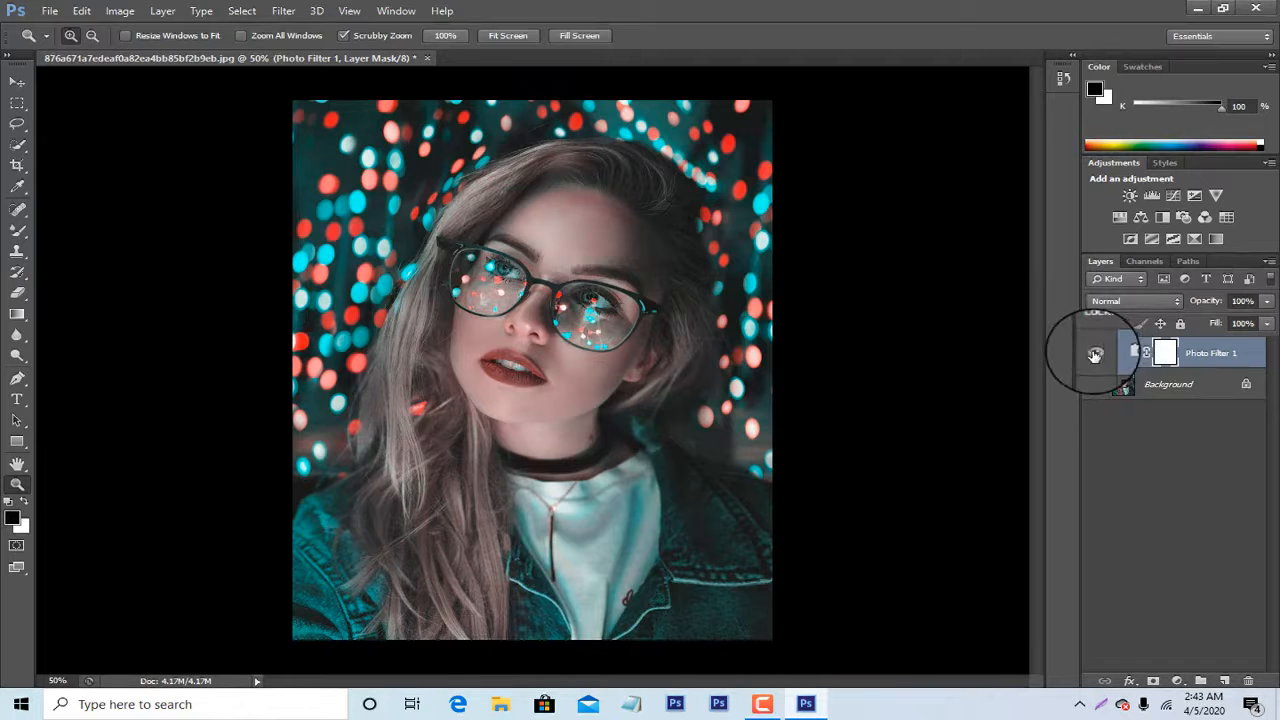
left_click(1095, 354)
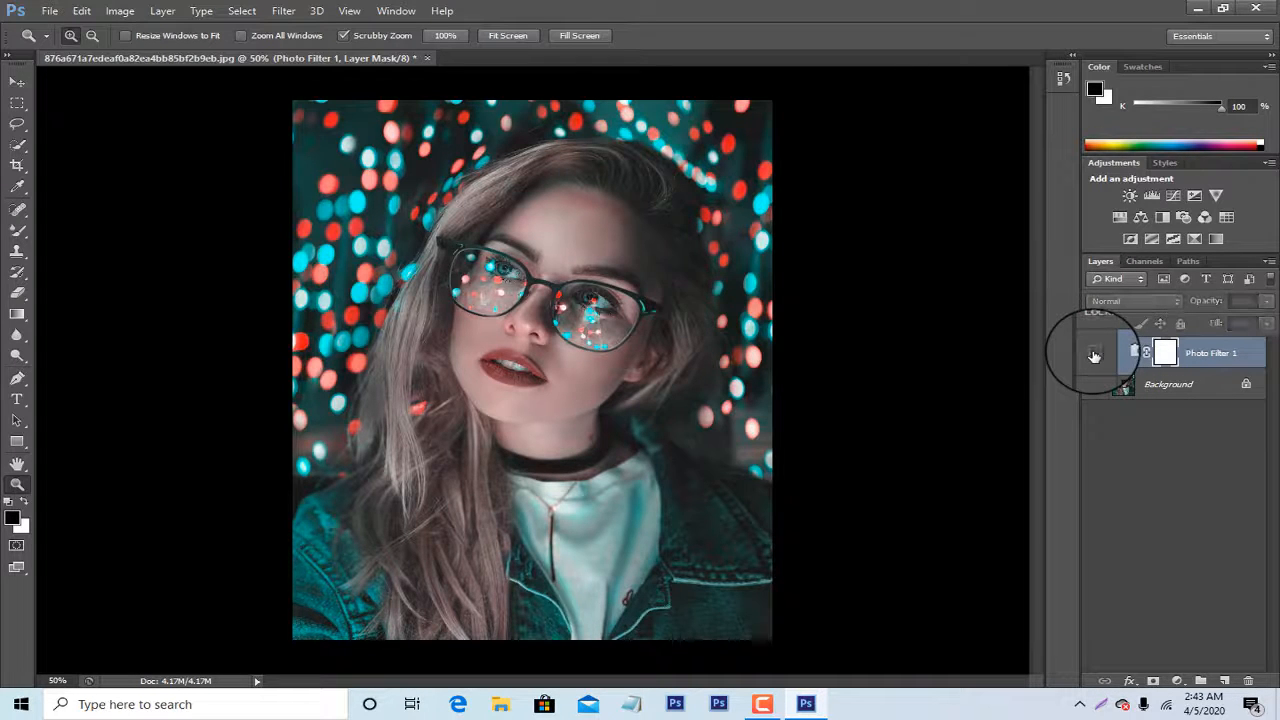
left_click(1095, 354)
left_click(1095, 354)
left_click(1095, 354)
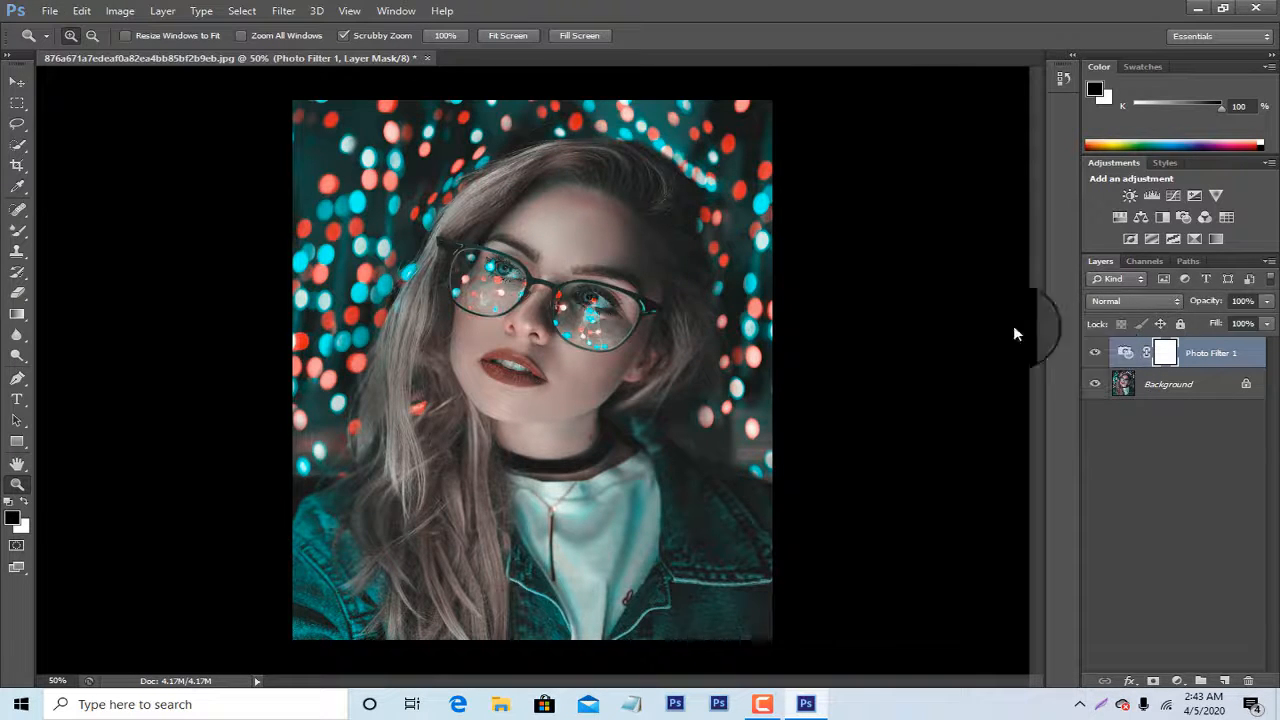
right_click(655, 160)
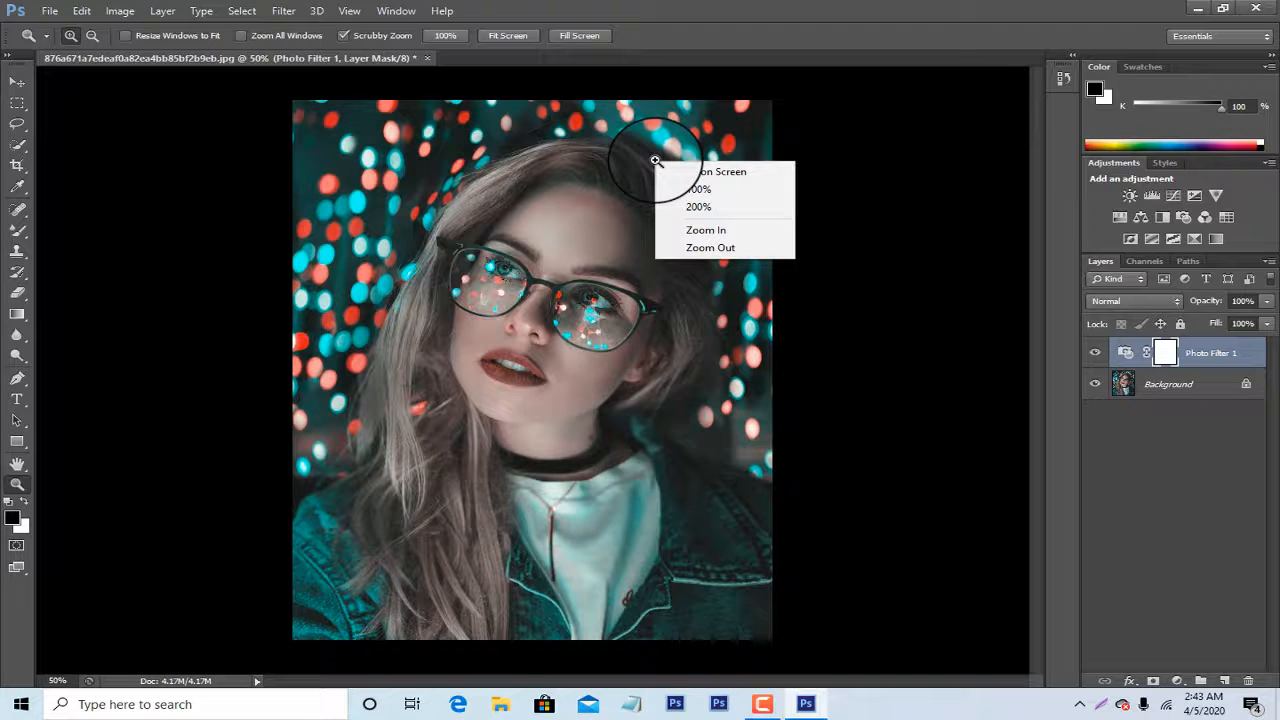
left_click(735, 331)
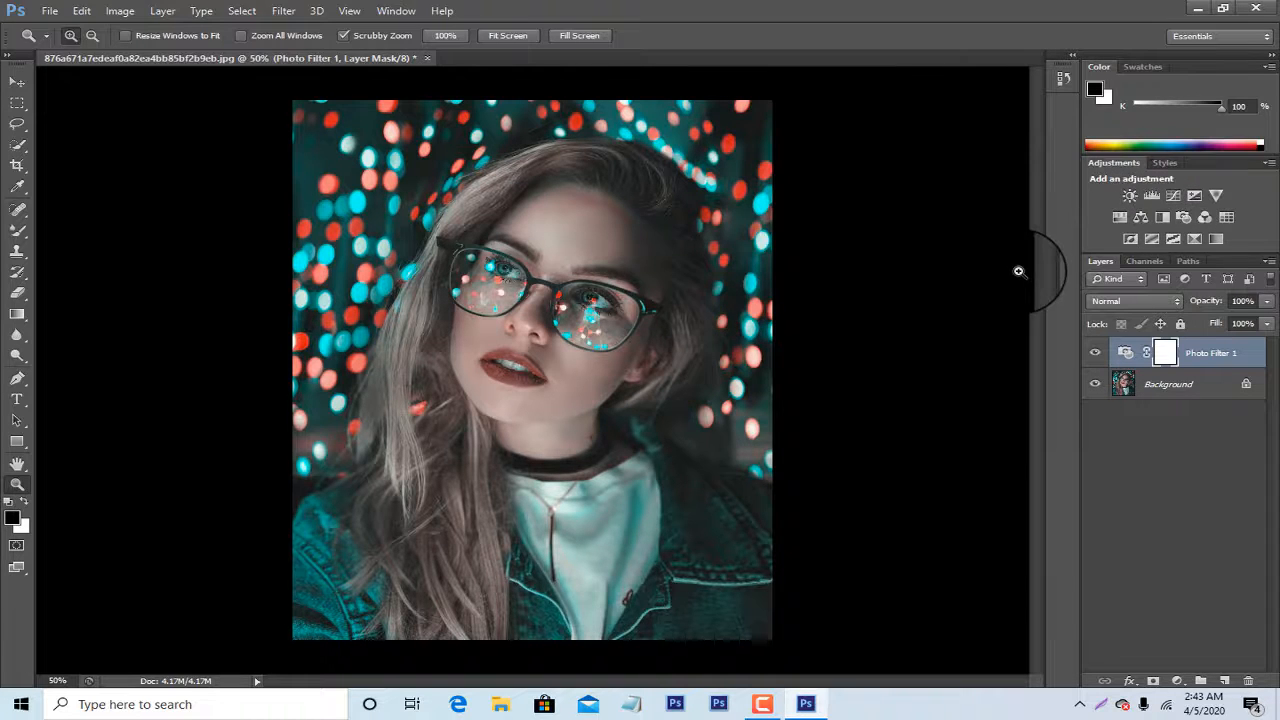
left_click(1095, 352)
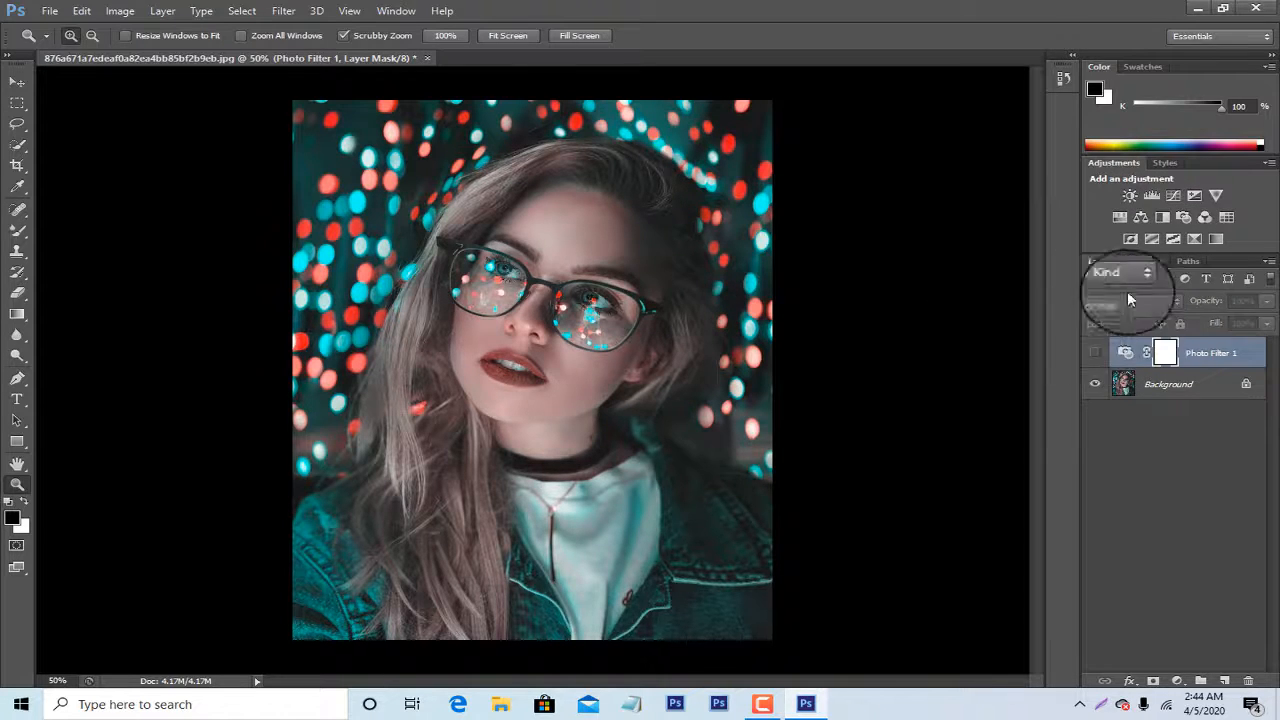
Add another Photo Filter adjustment above the hidden one and set its filter to Sepia.
left_click(1182, 217)
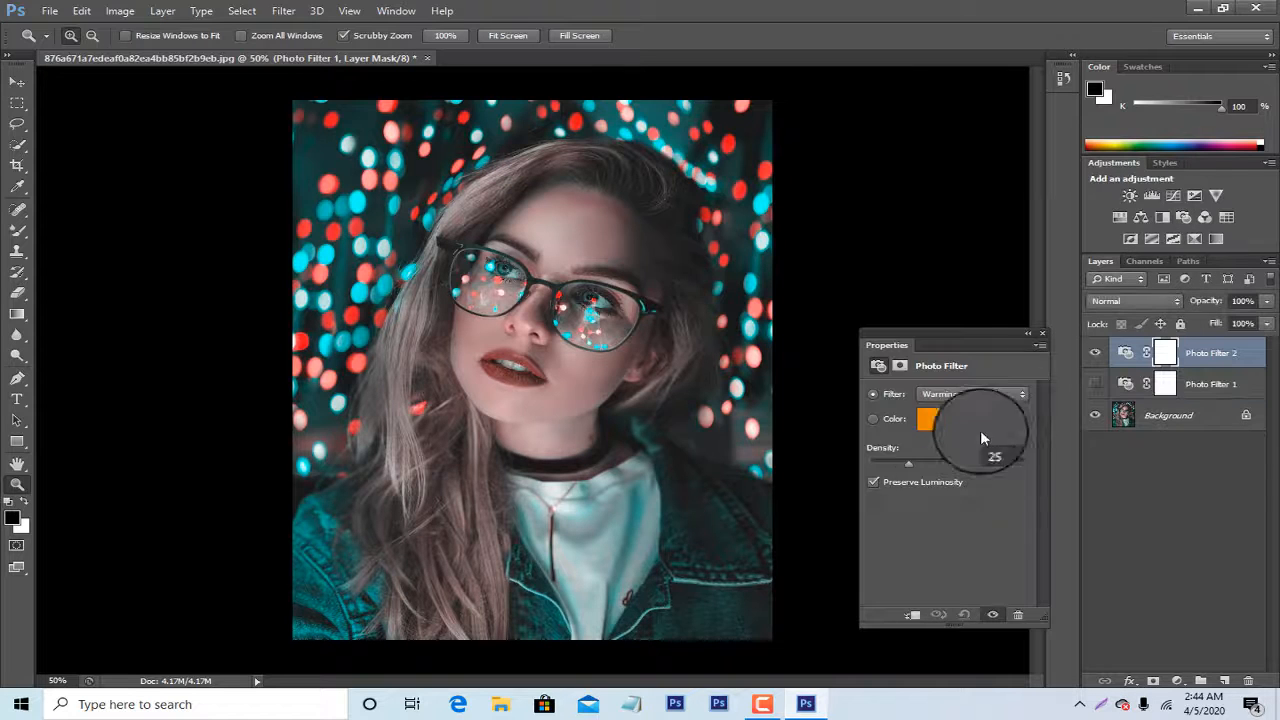
left_click(965, 410)
left_click(970, 416)
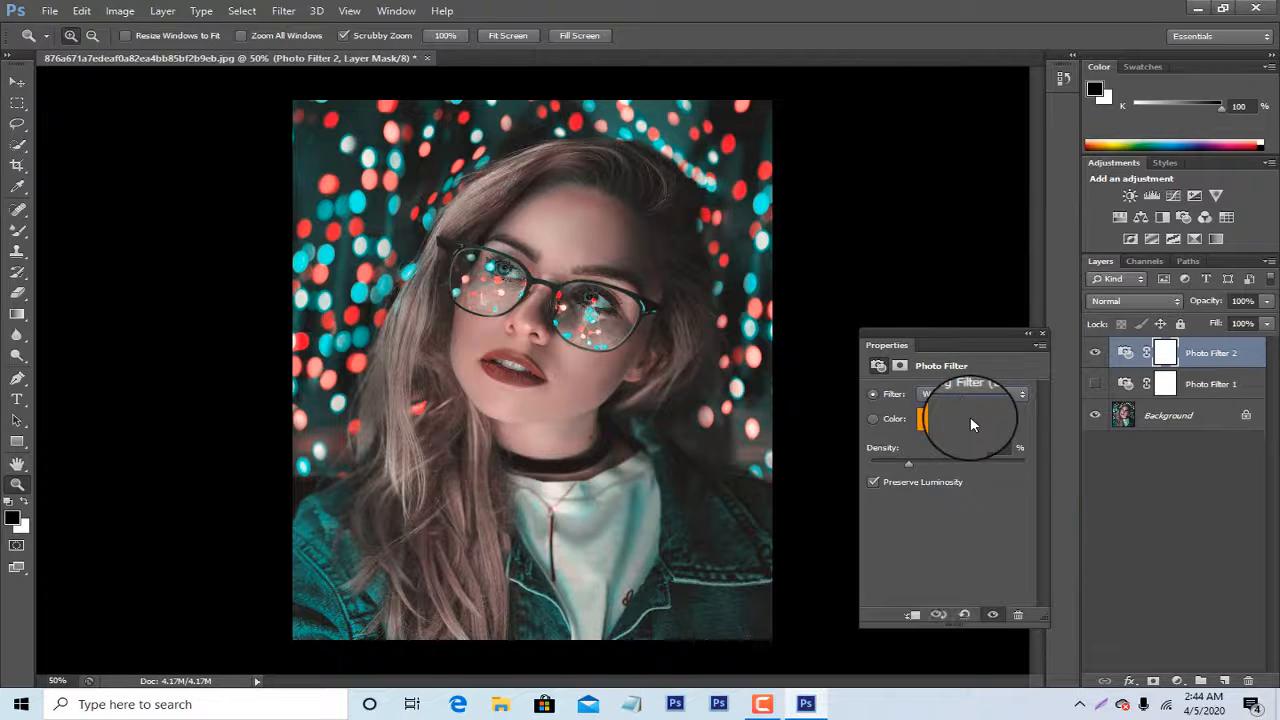
key("Down")
key("Down")
key("Down")
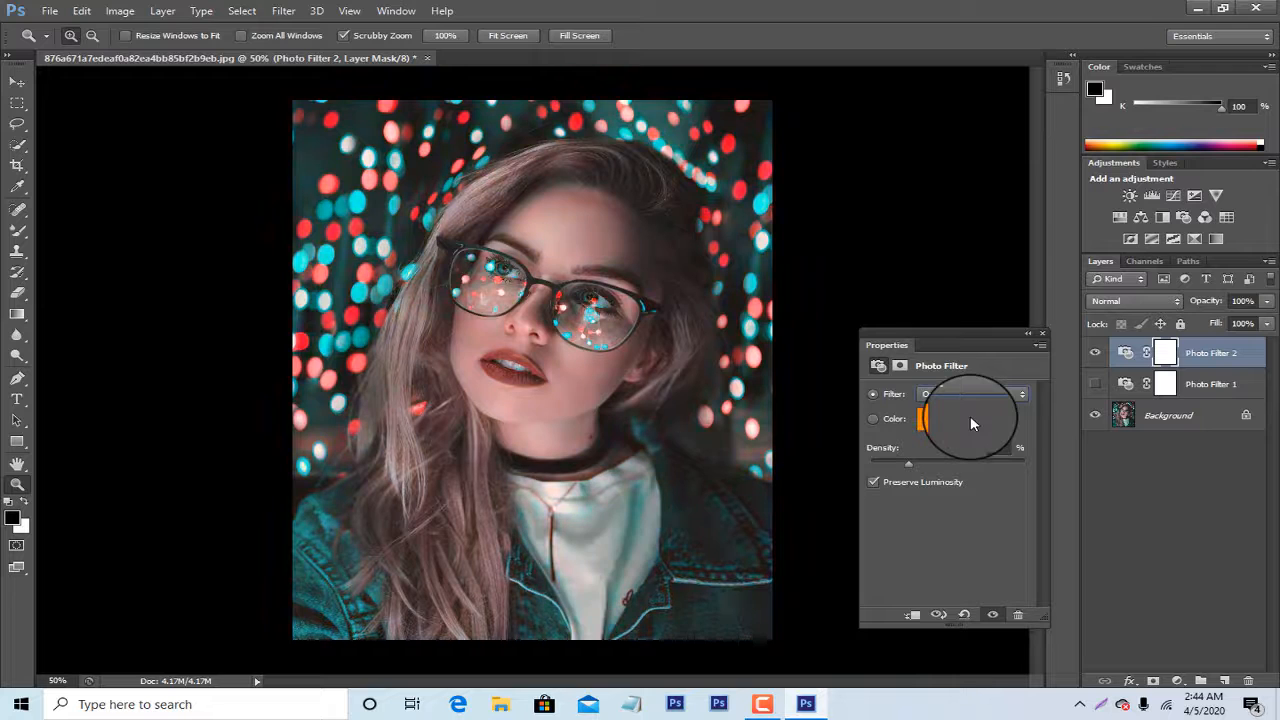
key("Down")
key("Down")
key("Down")
key("Down")
key("Down")
key("Down")
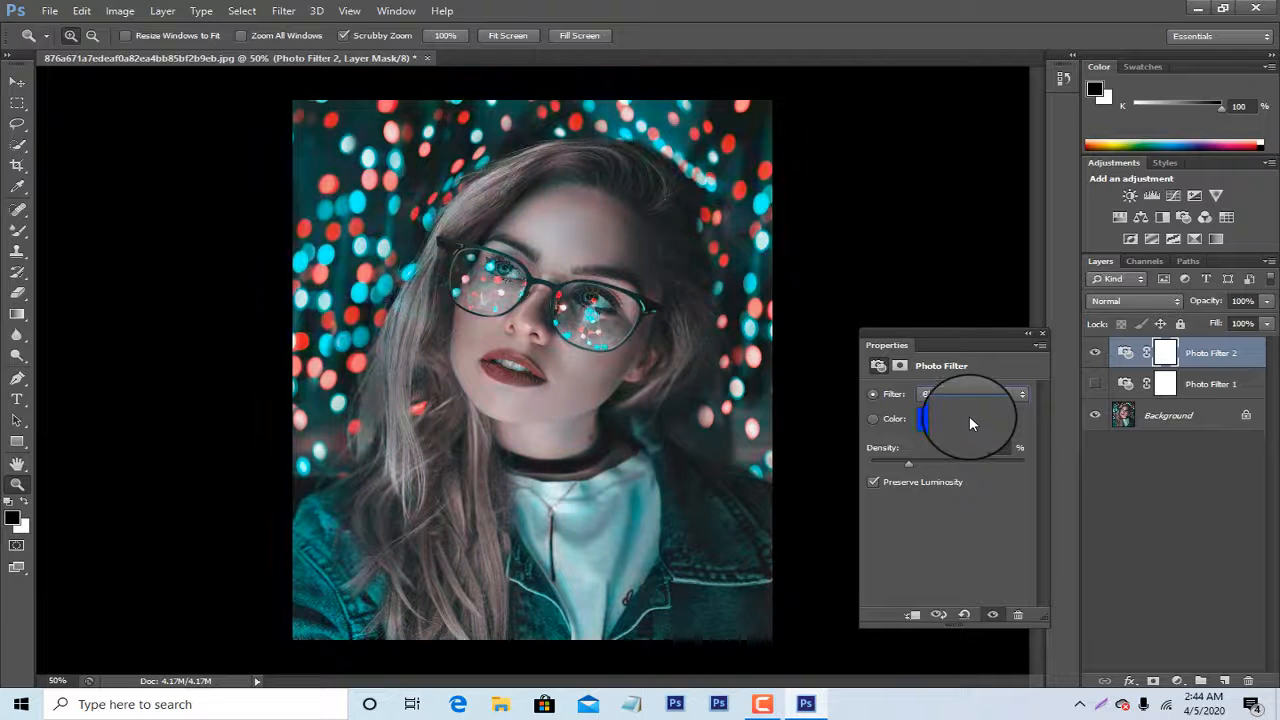
key("Down")
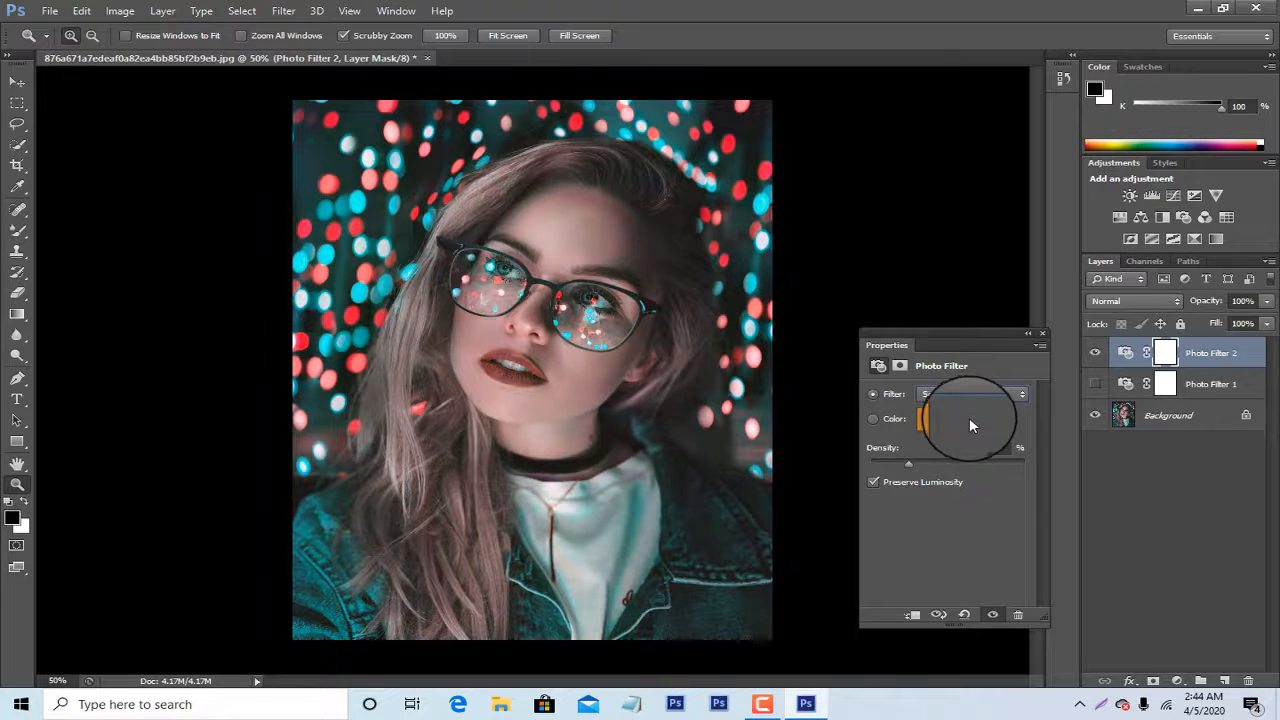
left_click(1042, 333)
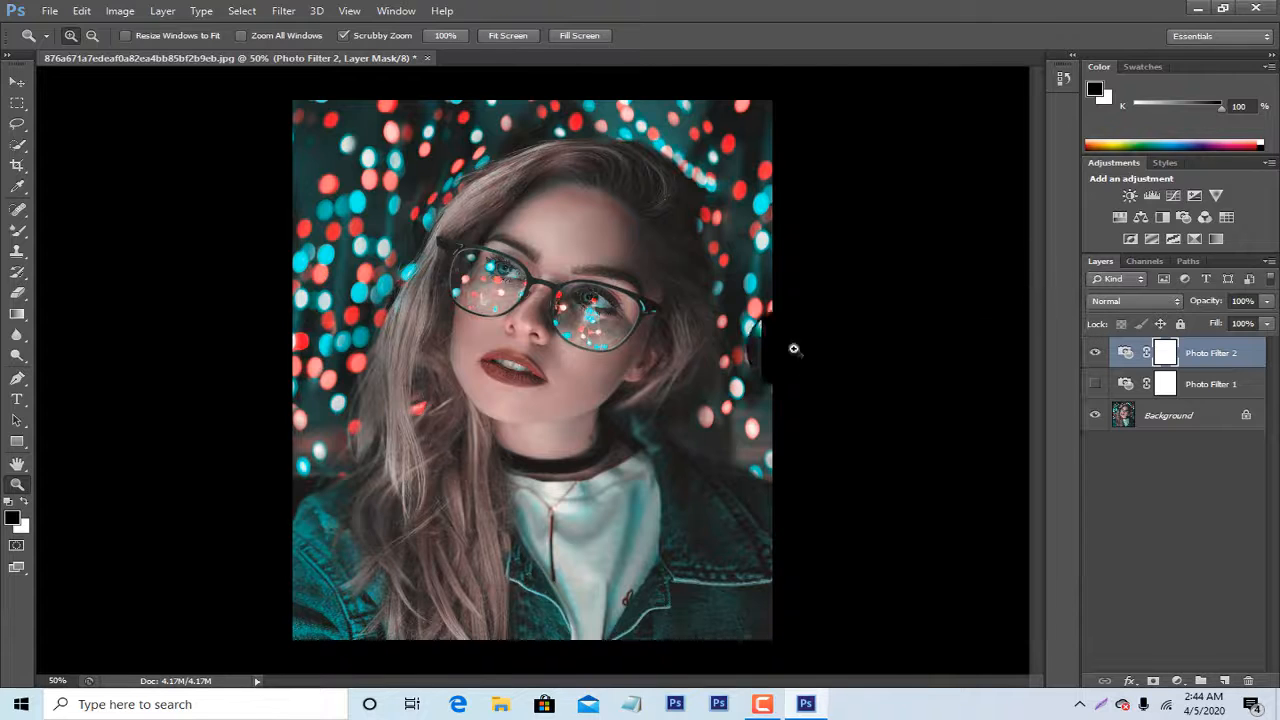
Save the portrait in New folder as a JPEG copy under its current file name.
key("ctrl+shift+s")
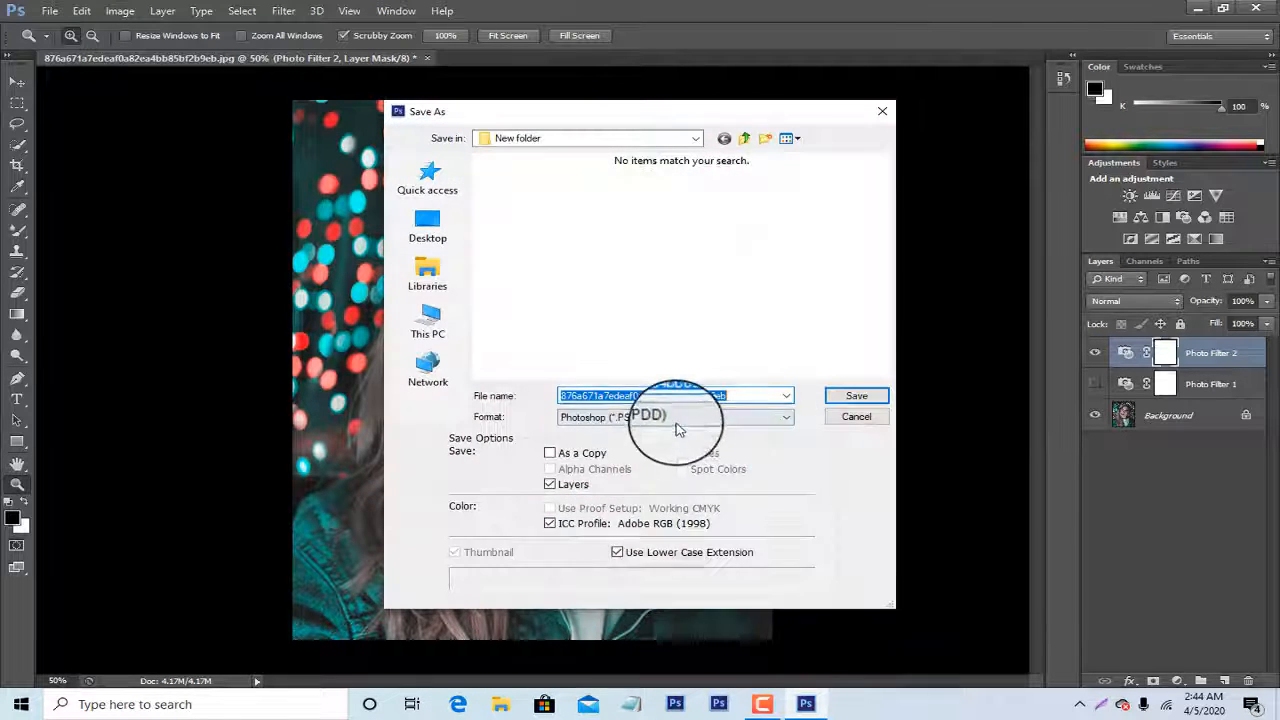
left_click(680, 417)
left_click(715, 527)
left_click(852, 397)
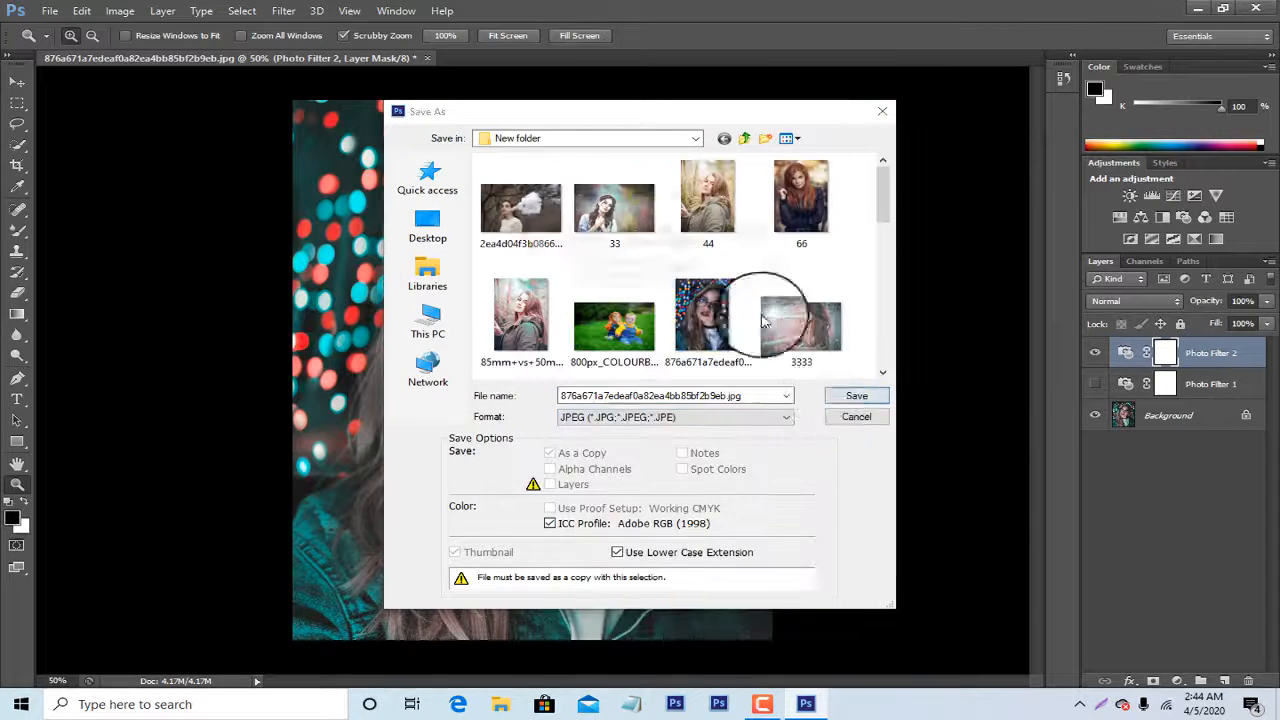
left_click(586, 274)
left_click(556, 147)
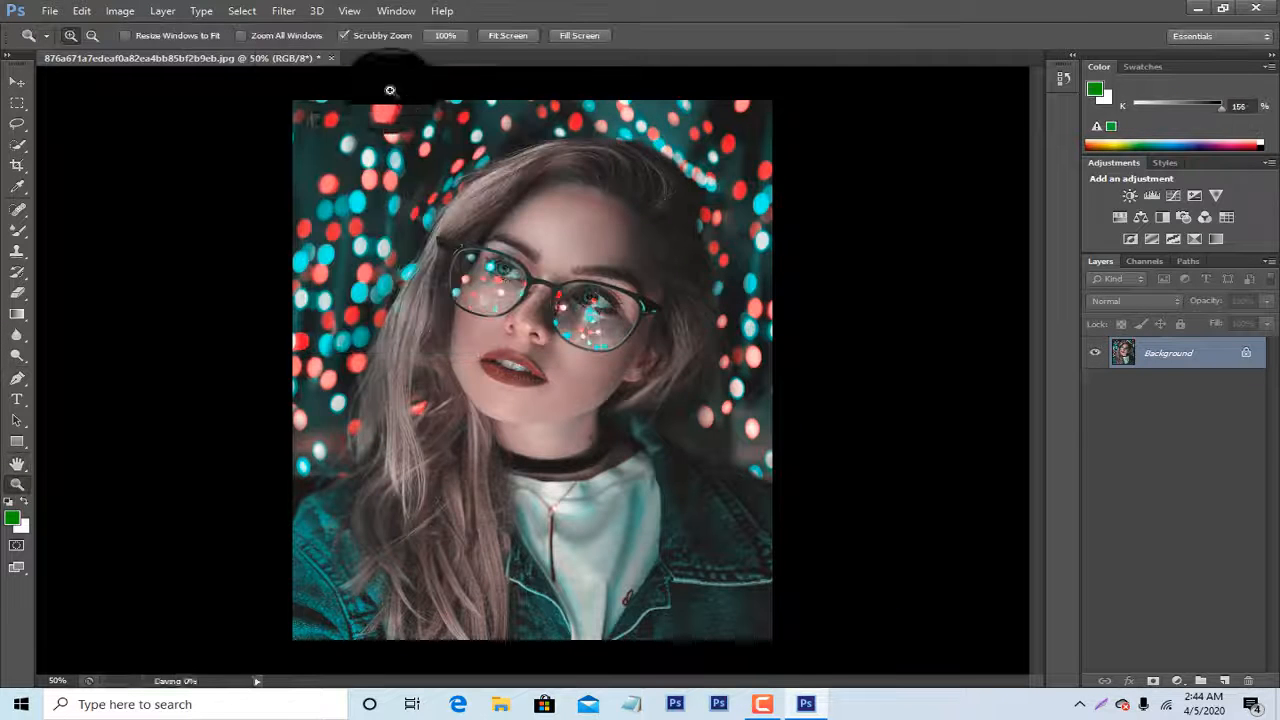
Close the layered document without saving changes and open the saved JPEG portrait from New folder in Camera Raw.
left_click(428, 57)
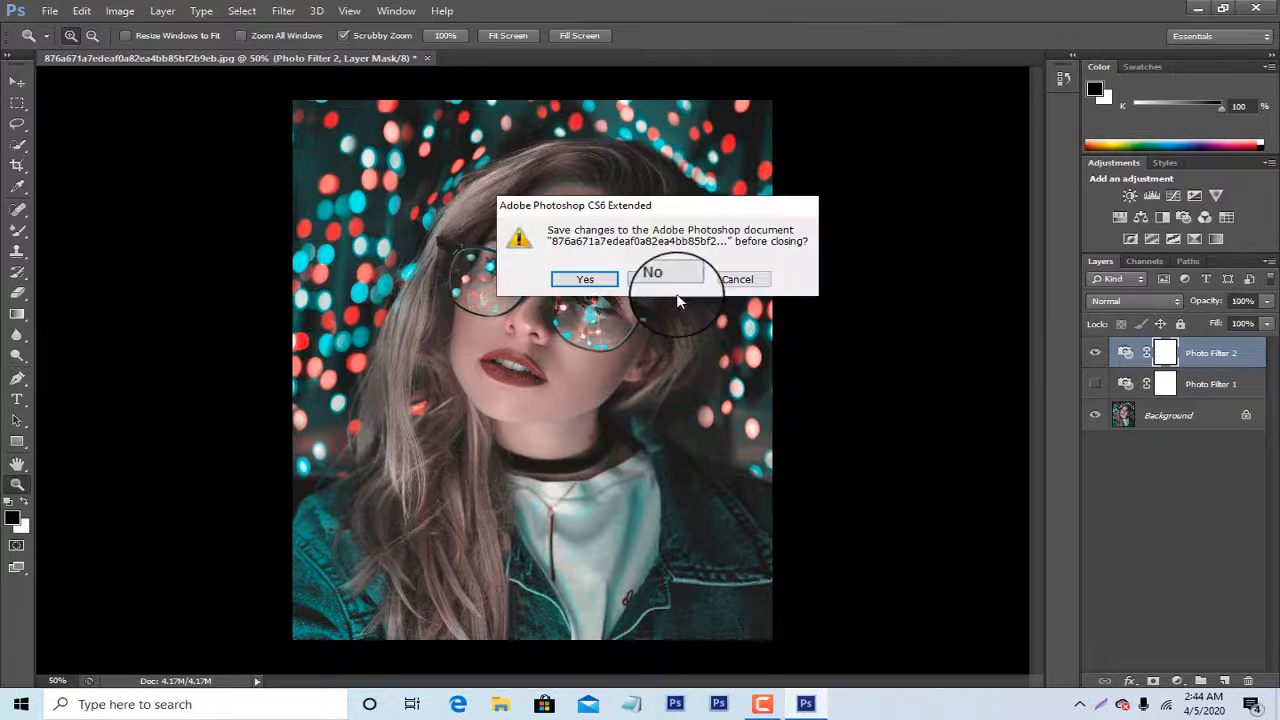
left_click(675, 279)
double_click(675, 288)
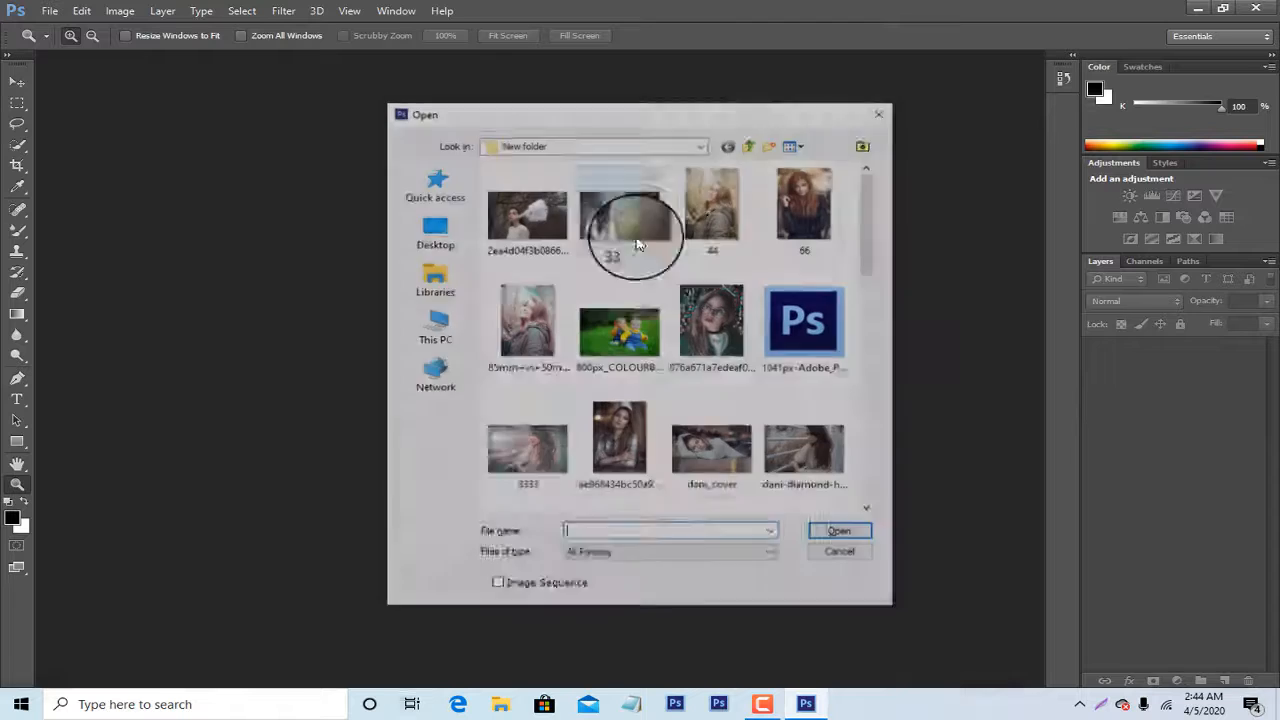
left_click(705, 318)
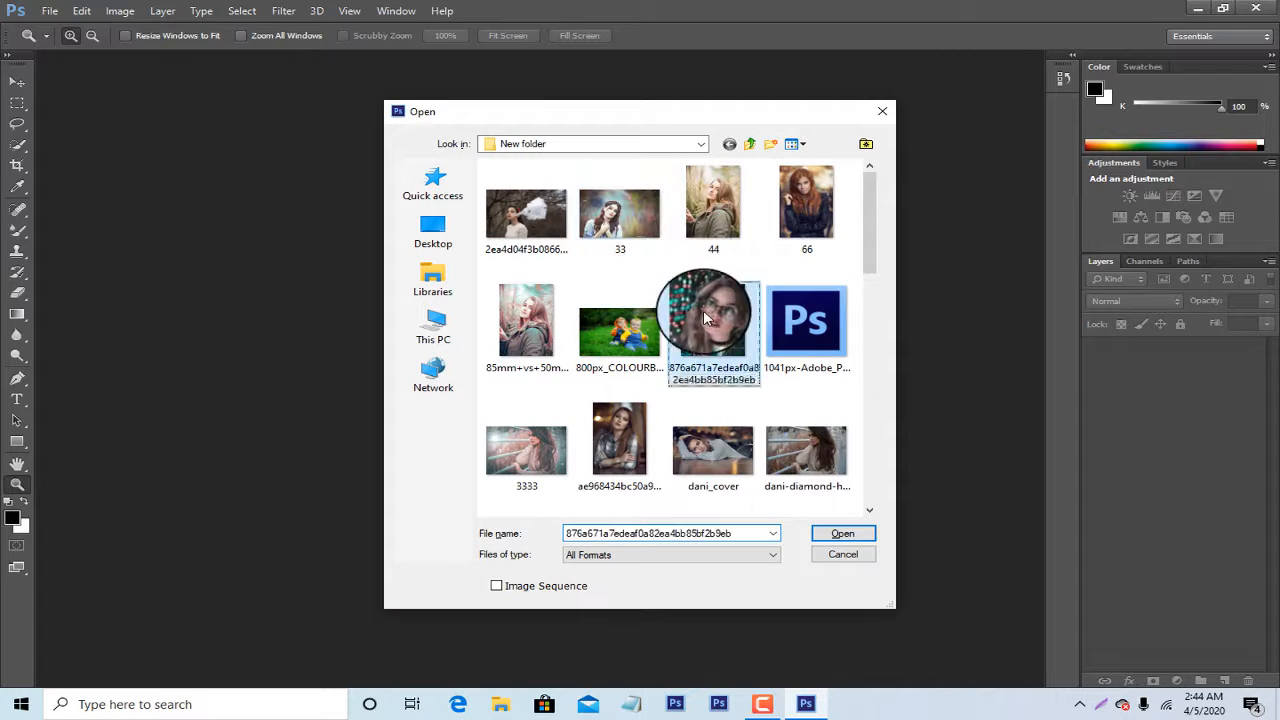
double_click(714, 333)
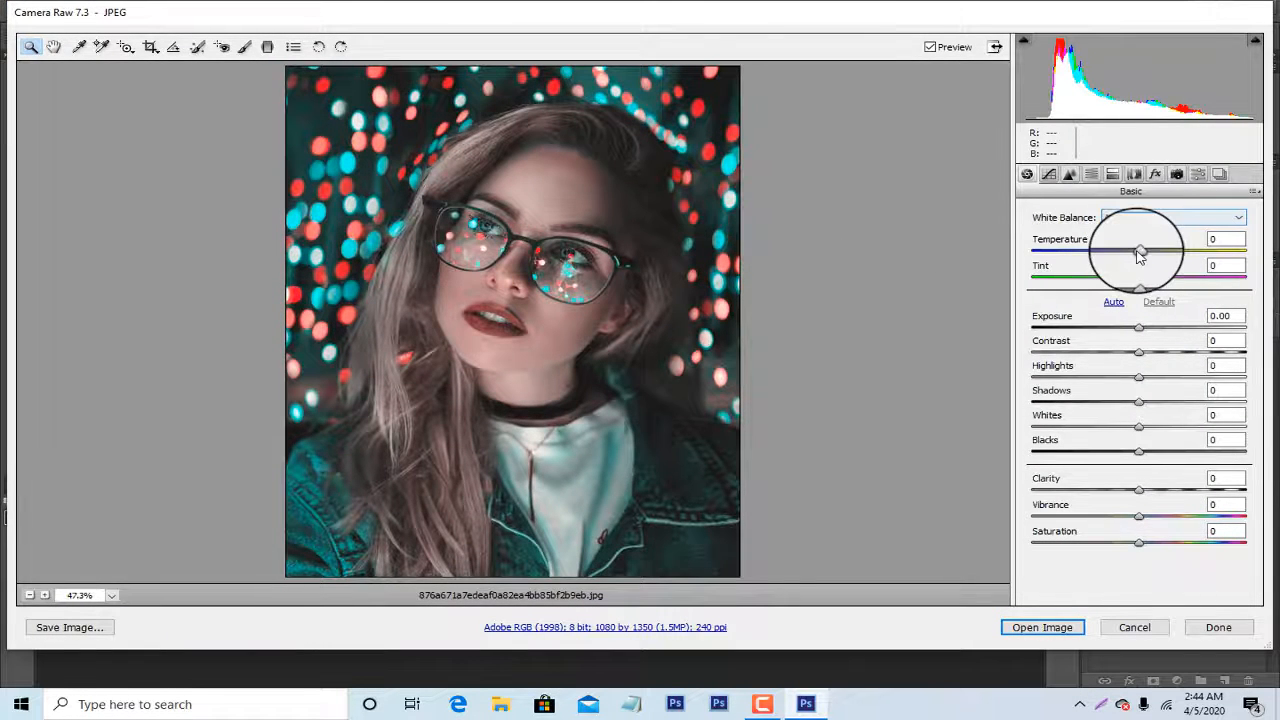
Set the basic corrections to Temperature -7, Tint +2, Shadows +9, Whites +31, Blacks +5 and Vibrance +20.
left_click_drag(1137, 251, 1145, 287)
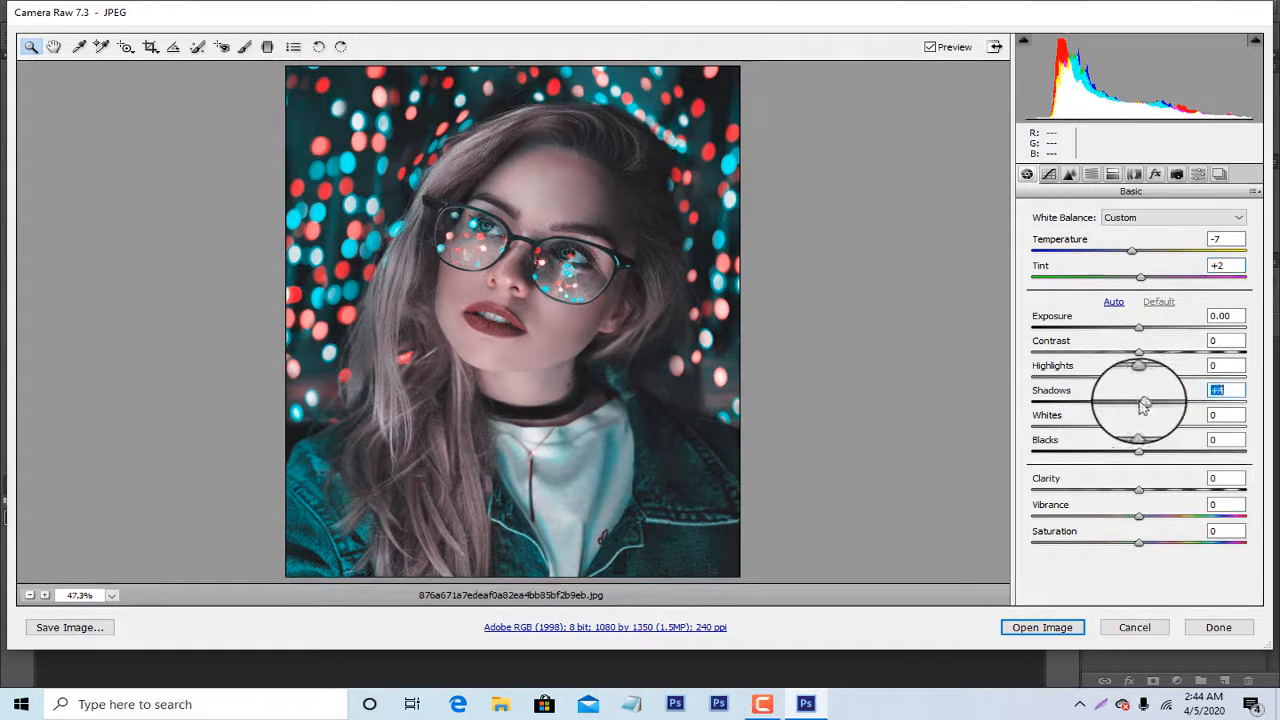
left_click_drag(1183, 405, 1173, 430)
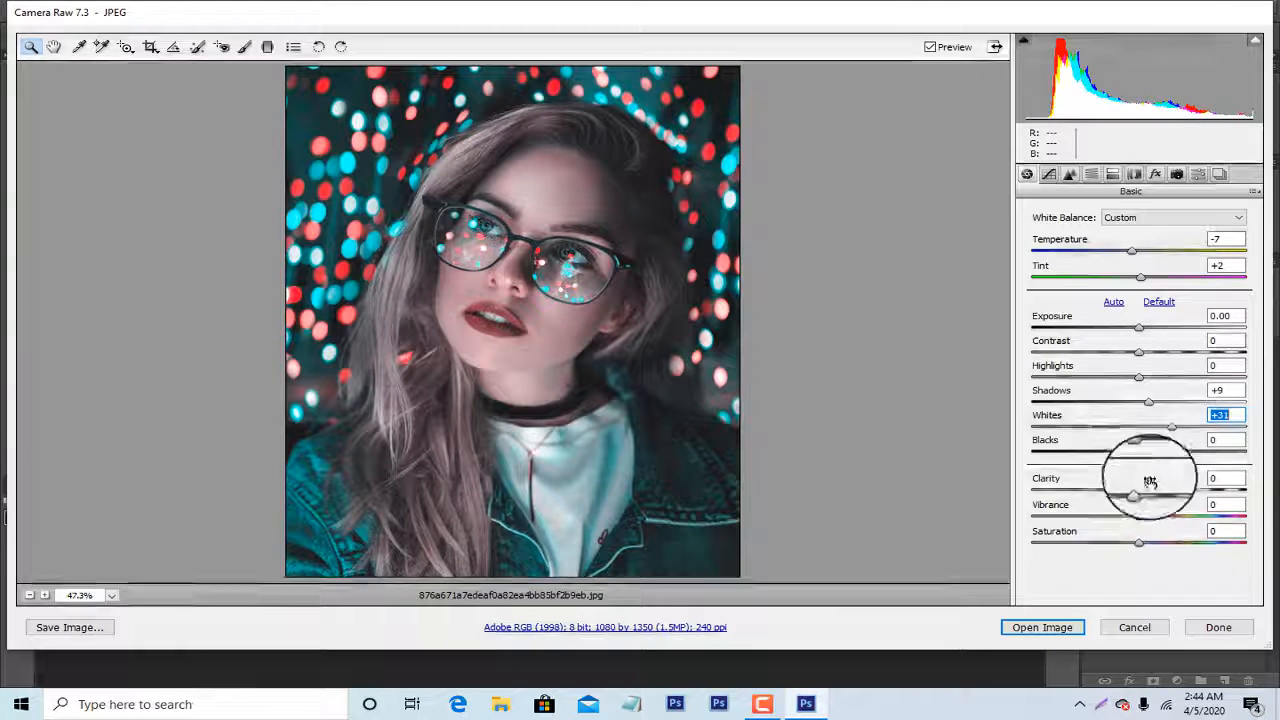
left_click_drag(1114, 459, 1150, 459)
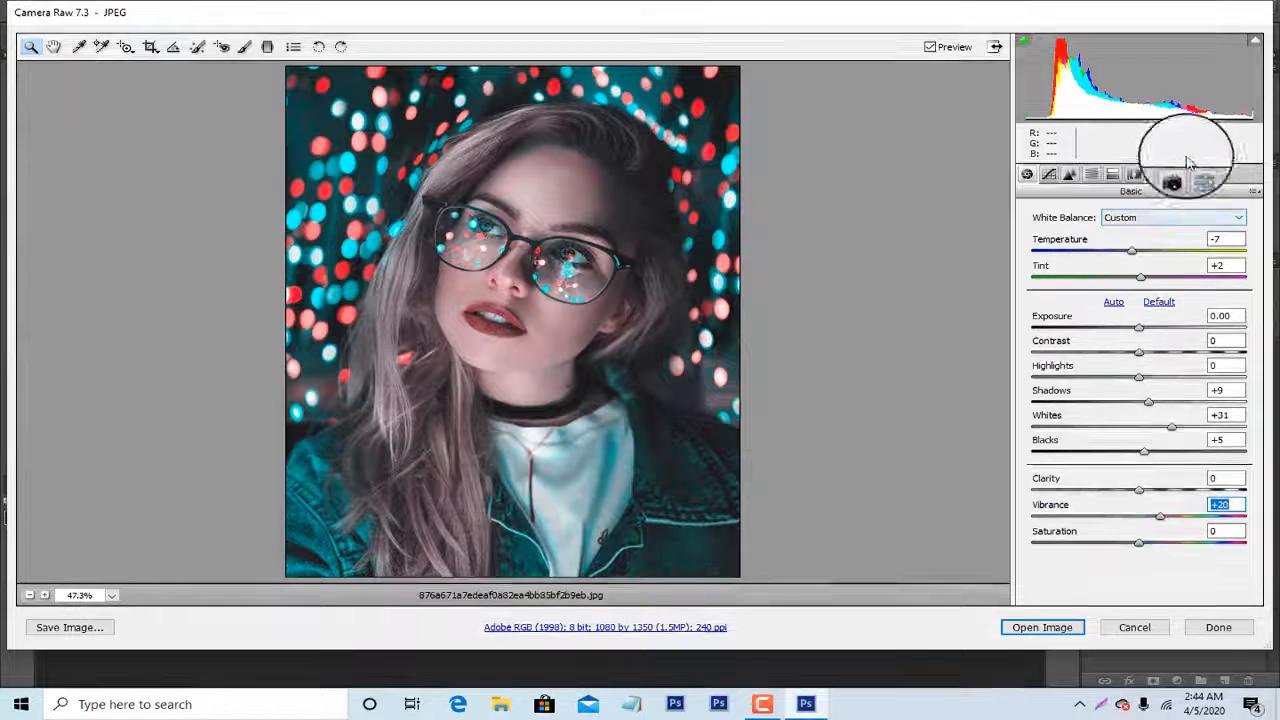
Calibrate the camera colors: Green Primary Hue -10 and Saturation +17, Blue Primary Hue -12 and Saturation +14.
left_click(1155, 175)
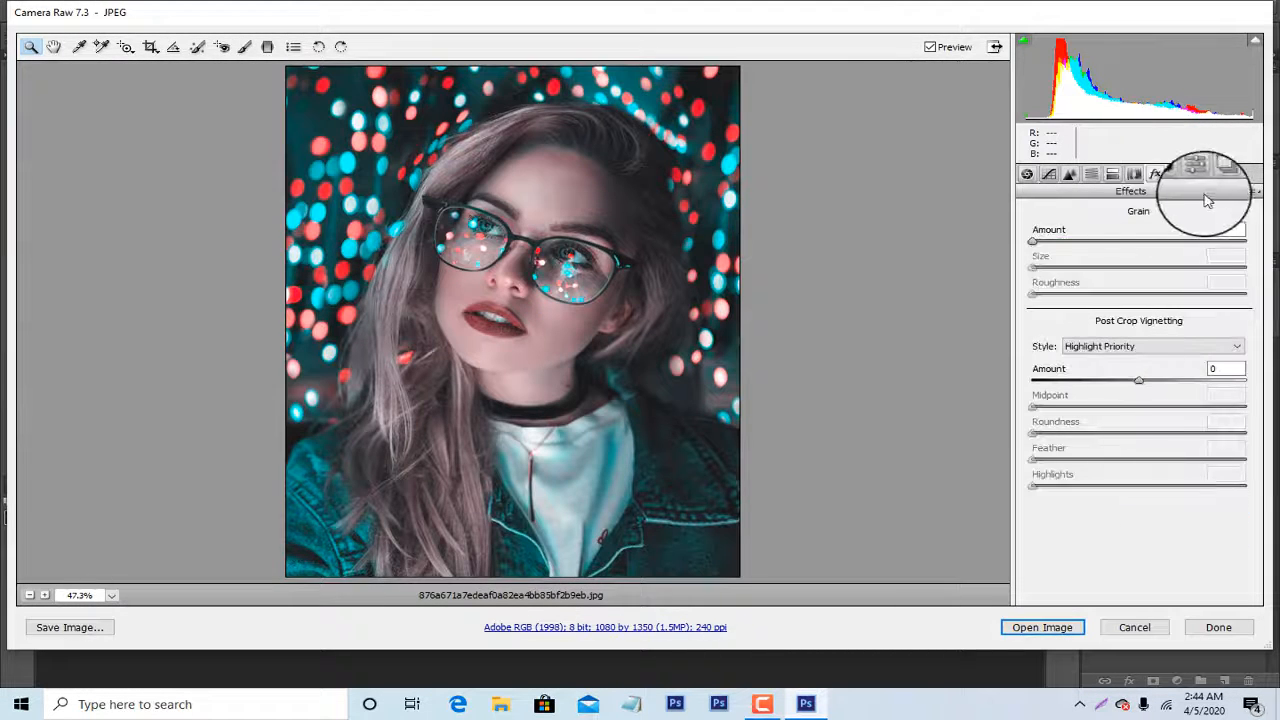
left_click(1176, 174)
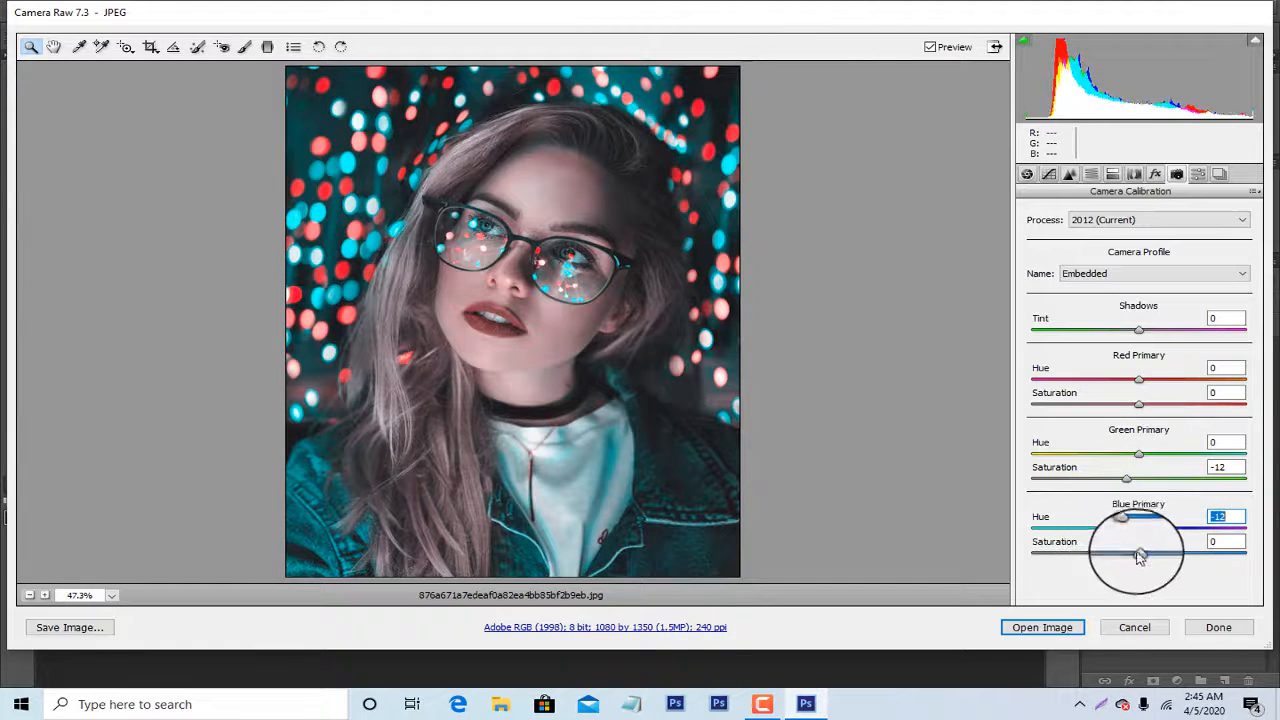
mouse_move(1173, 556)
left_mouse_down()
mouse_move(1143, 555)
mouse_move(1156, 556)
left_mouse_up()
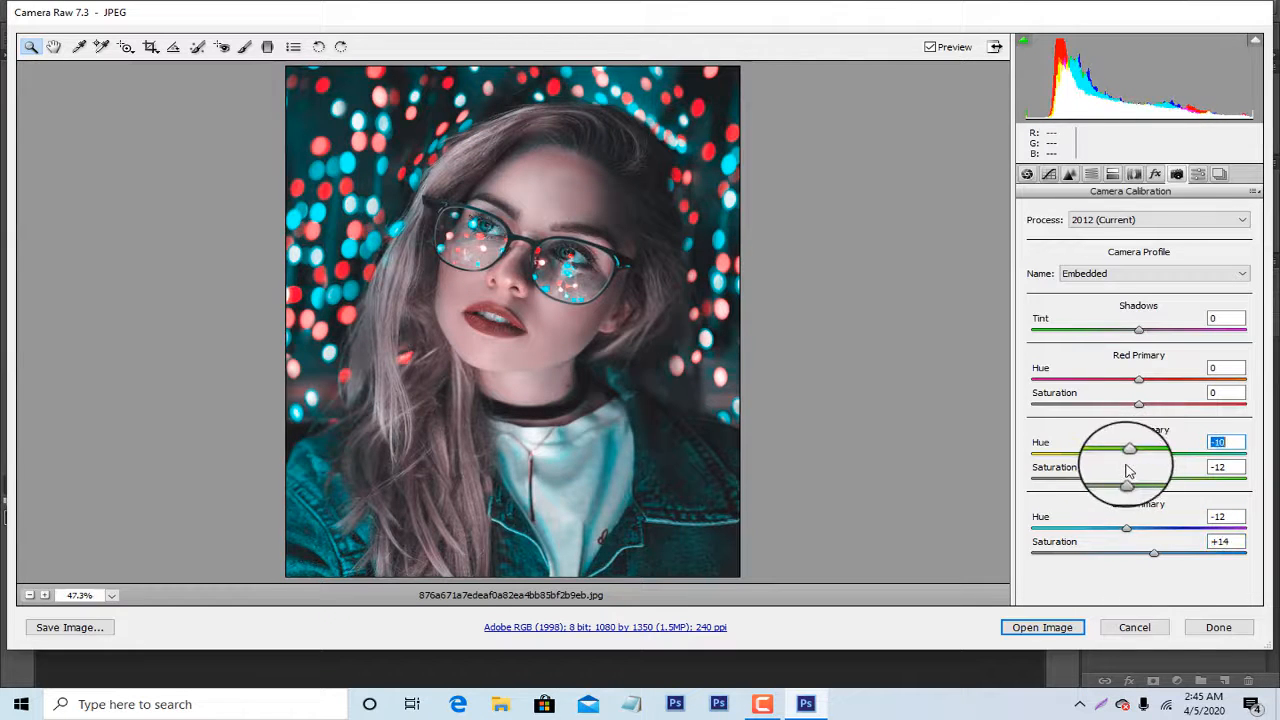
left_click_drag(1136, 485, 1157, 478)
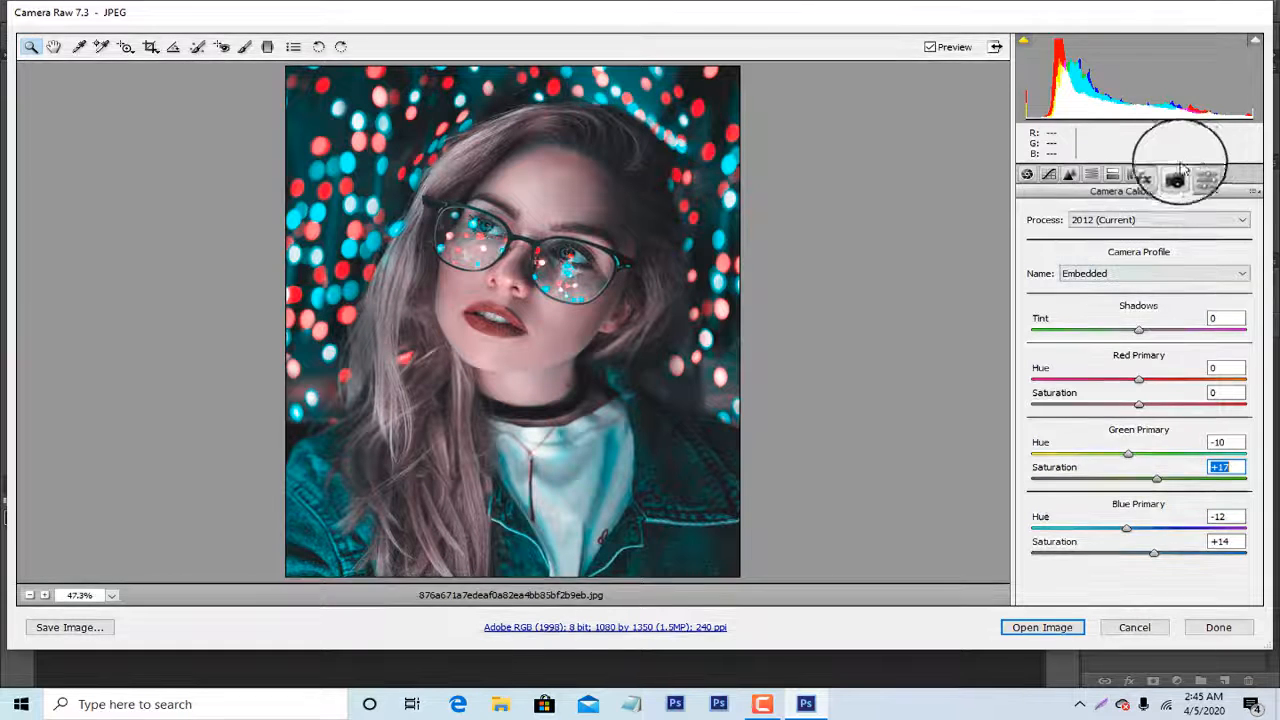
Open the corrected image for editing in Photoshop, using its embedded Adobe RGB (1998) profile.
left_click(1042, 627)
left_click(331, 261)
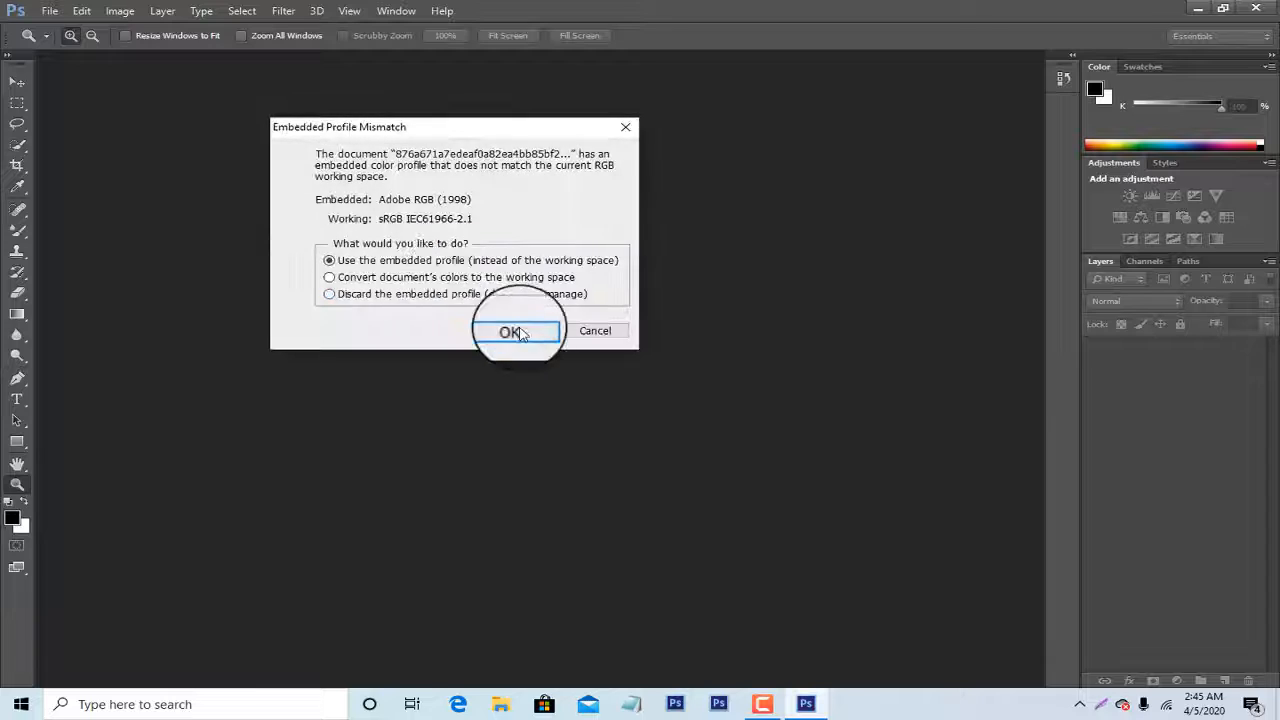
left_click(509, 332)
Examine the corrected portrait's face and glasses up close and then at a wider view.
left_click(564, 267)
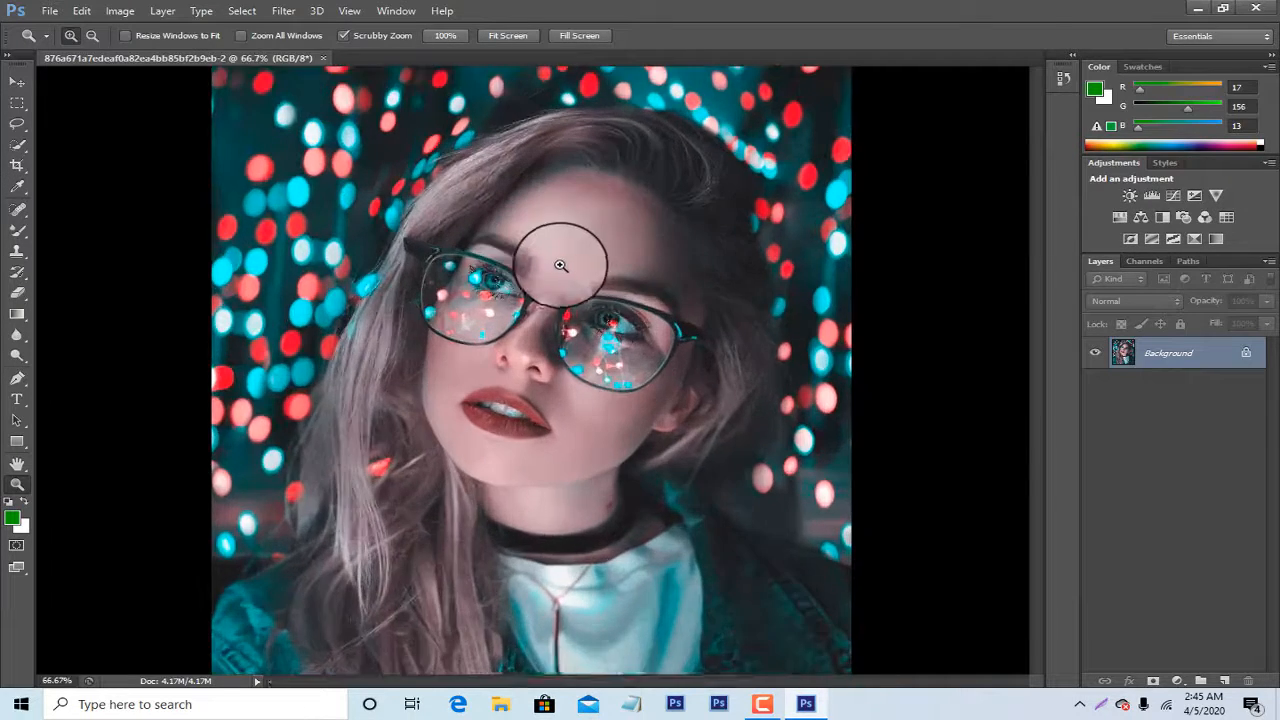
left_click(564, 267)
scroll(560, 240, "up", 1)
right_click(559, 178)
left_click(619, 188)
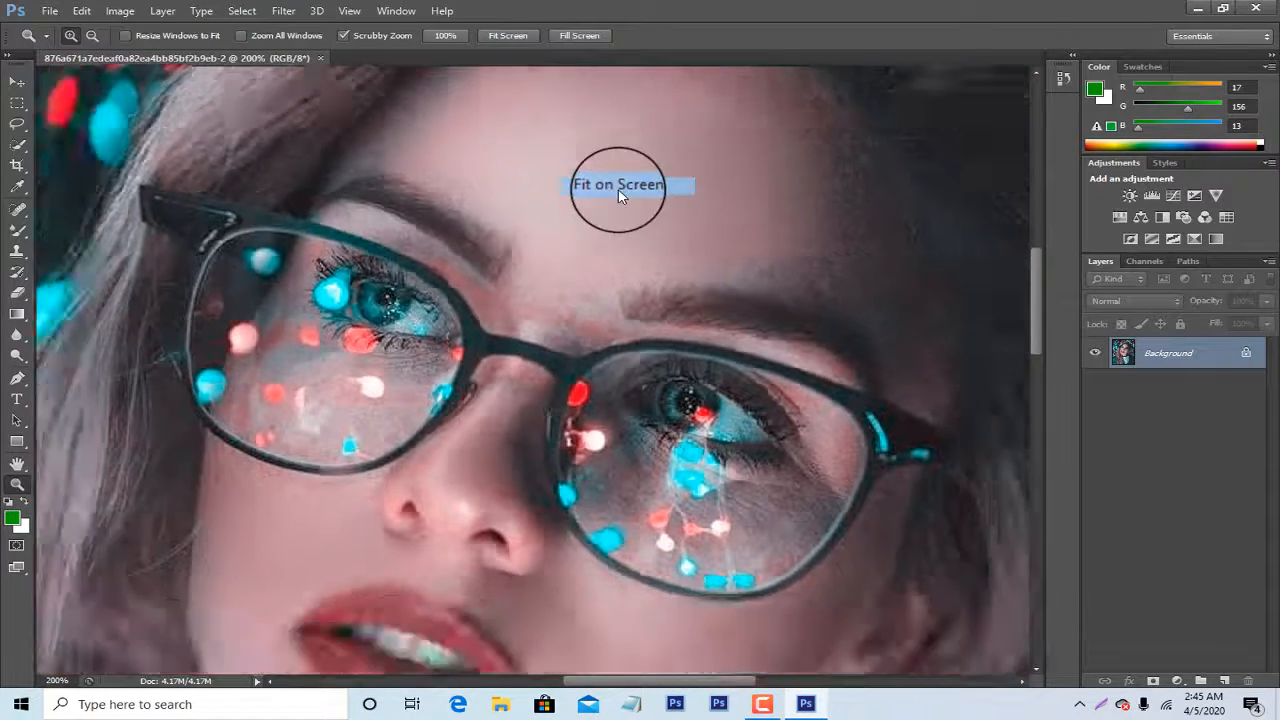
right_click(609, 161)
left_click(657, 252)
left_click(648, 224)
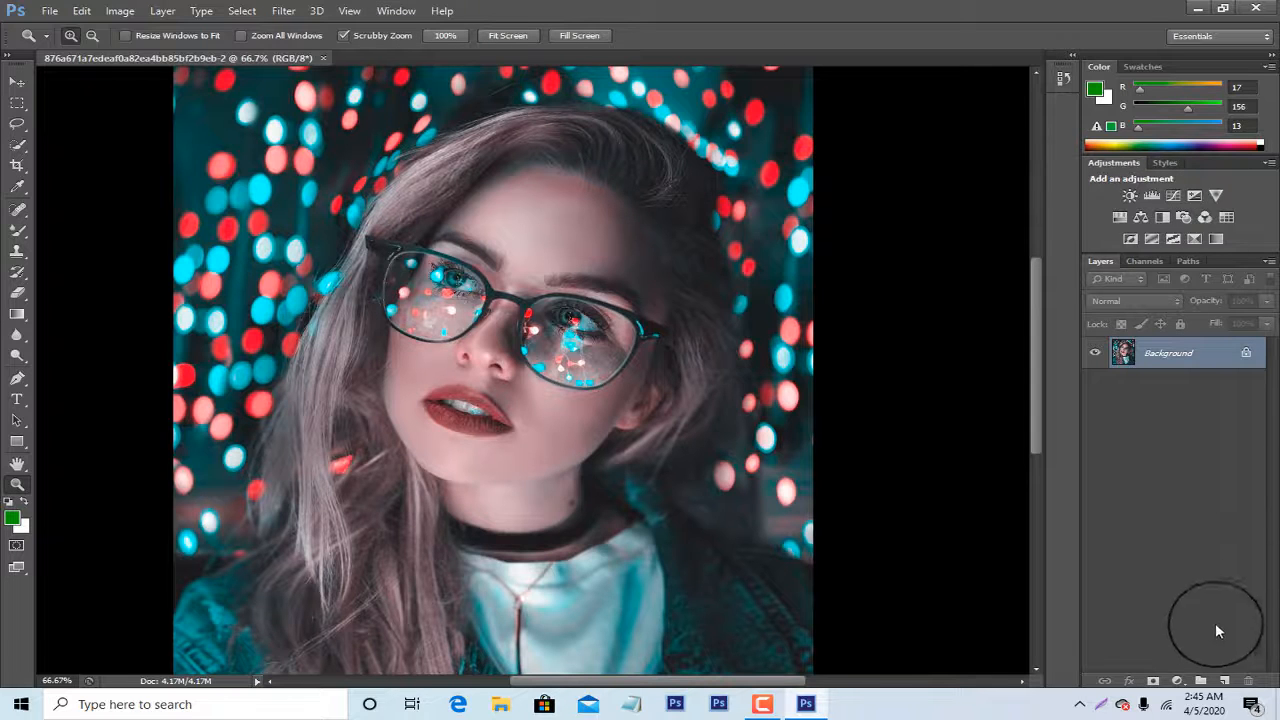
Add a green 119c0d Solid Color fill layer above the portrait and set its blend mode to Overlay.
left_click(1178, 683)
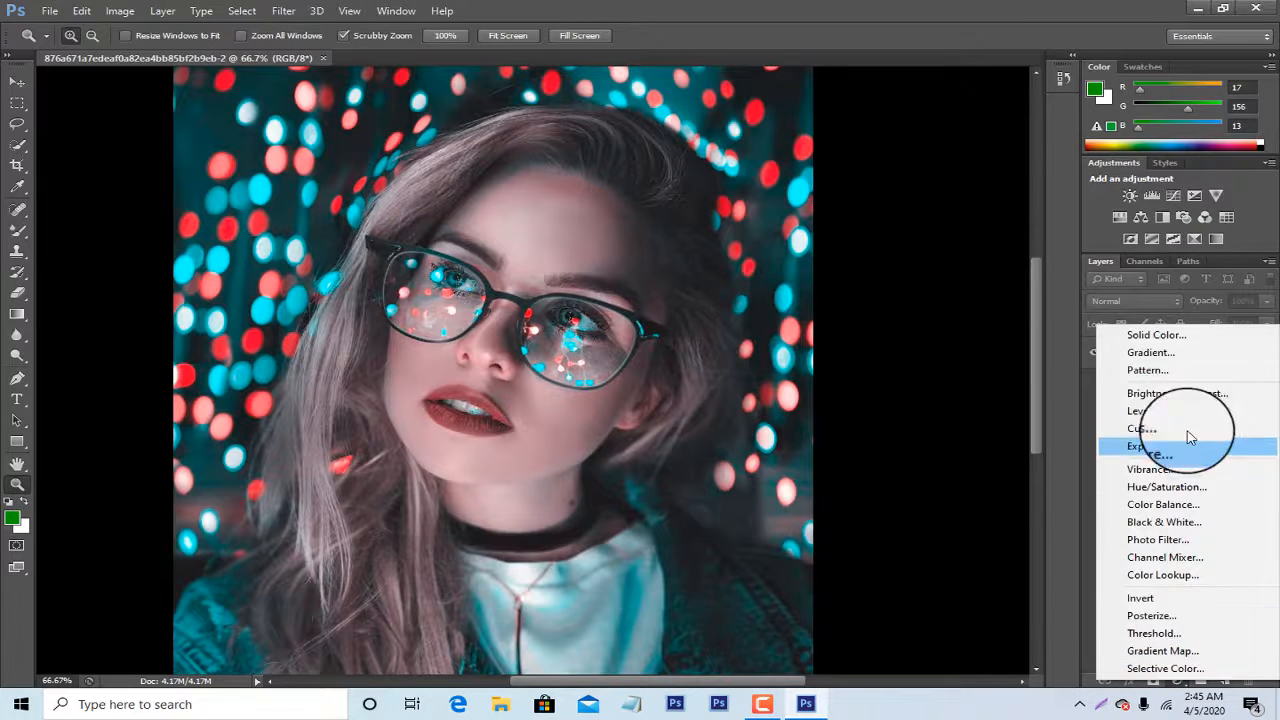
left_click(1160, 327)
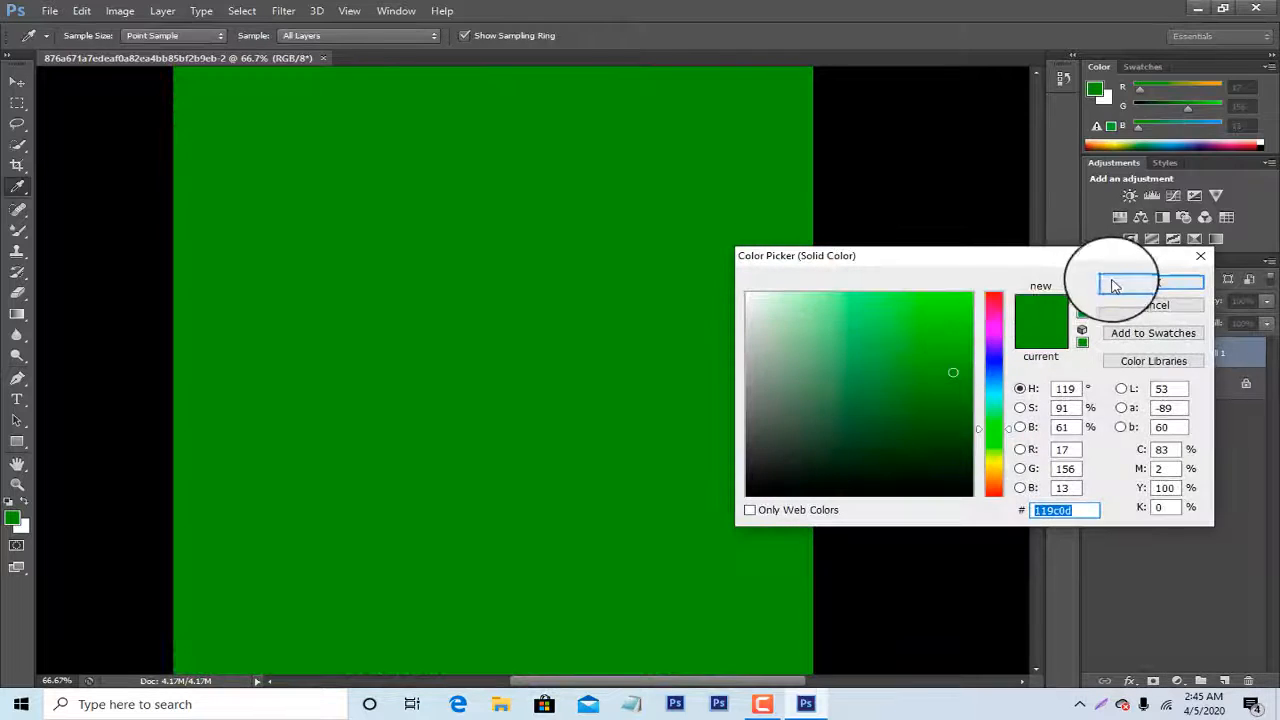
left_click(1115, 287)
left_click(1121, 300)
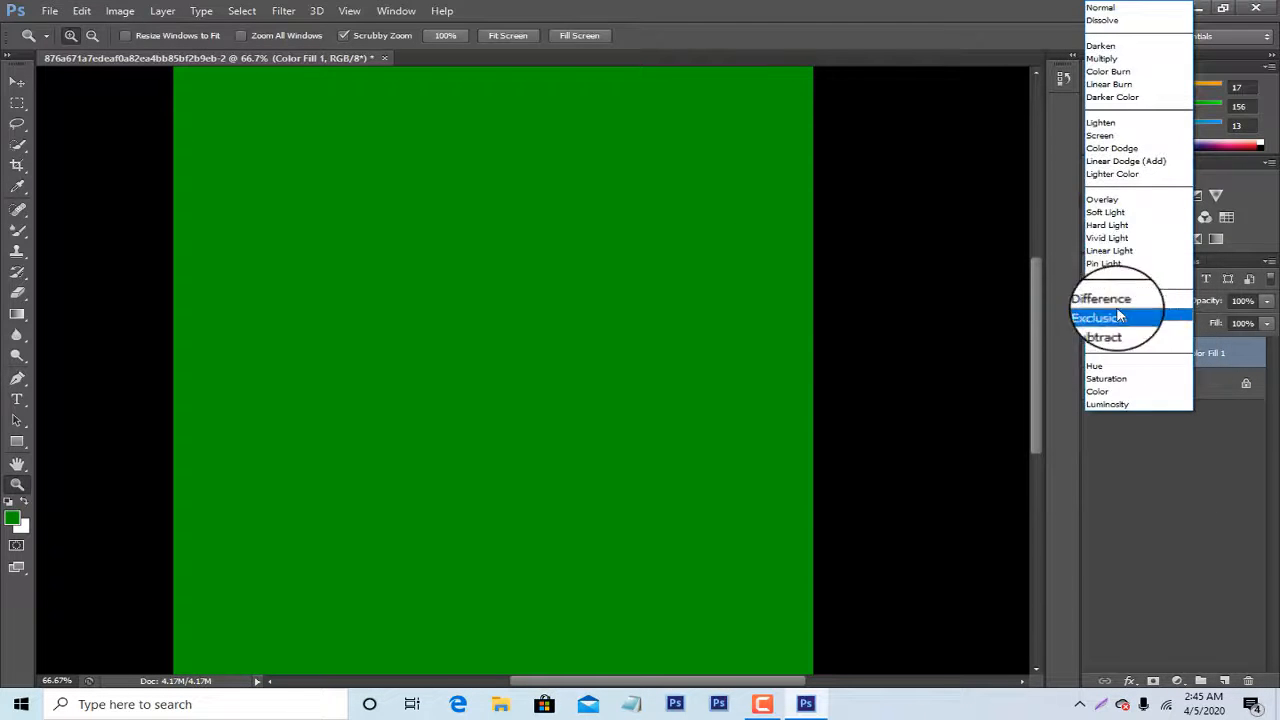
left_click(1100, 195)
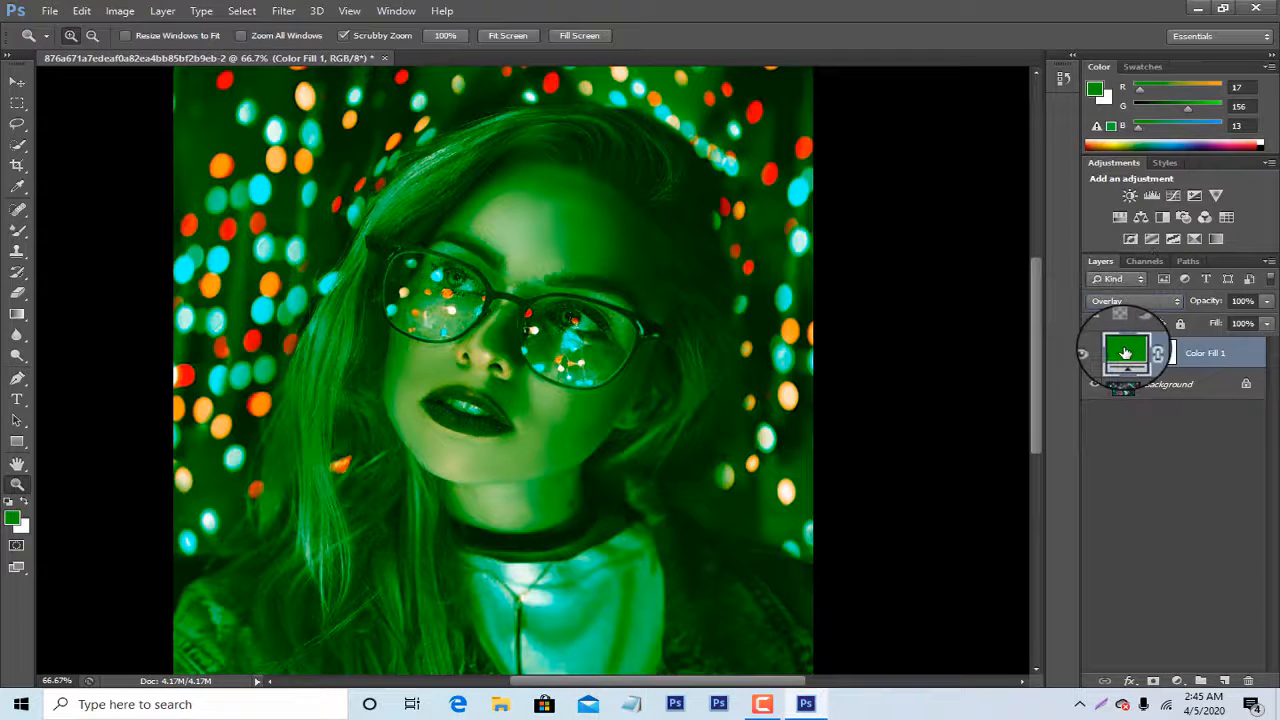
Change the Overlay fill layer's color to blue 0d519c and reduce its Fill to 31%.
double_click(1125, 353)
left_click(993, 376)
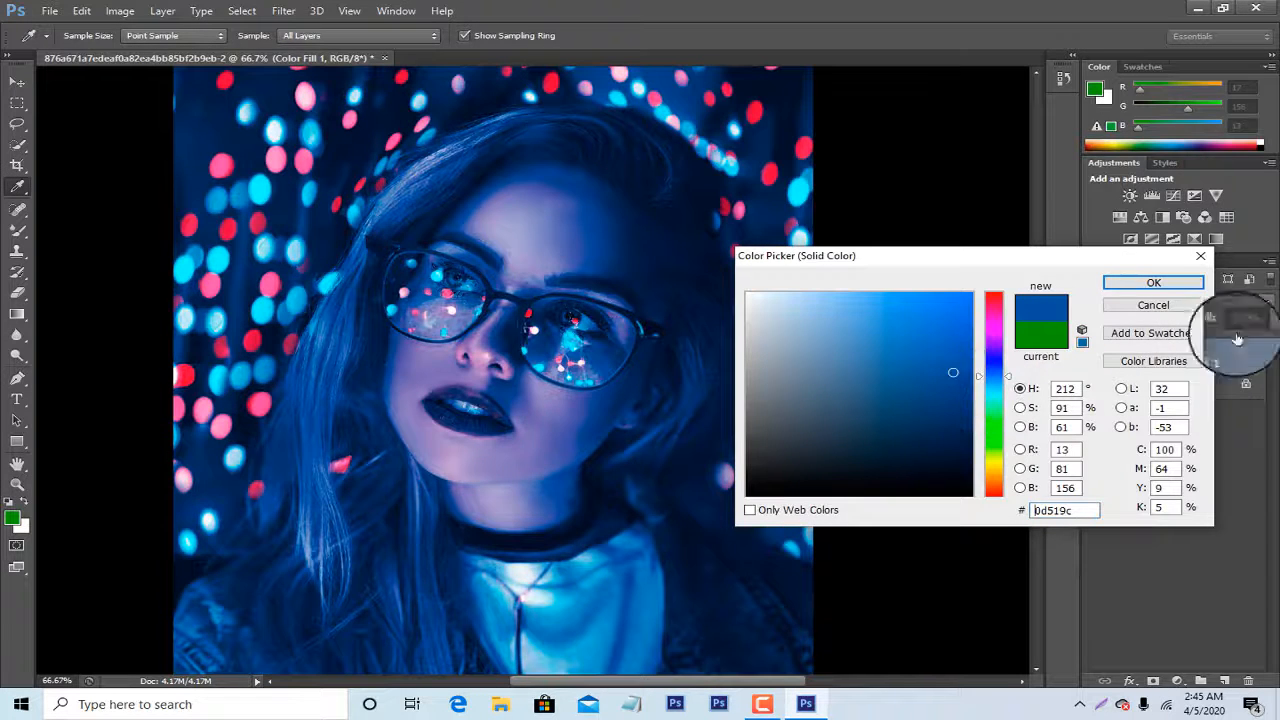
left_click_drag(1120, 256, 1021, 256)
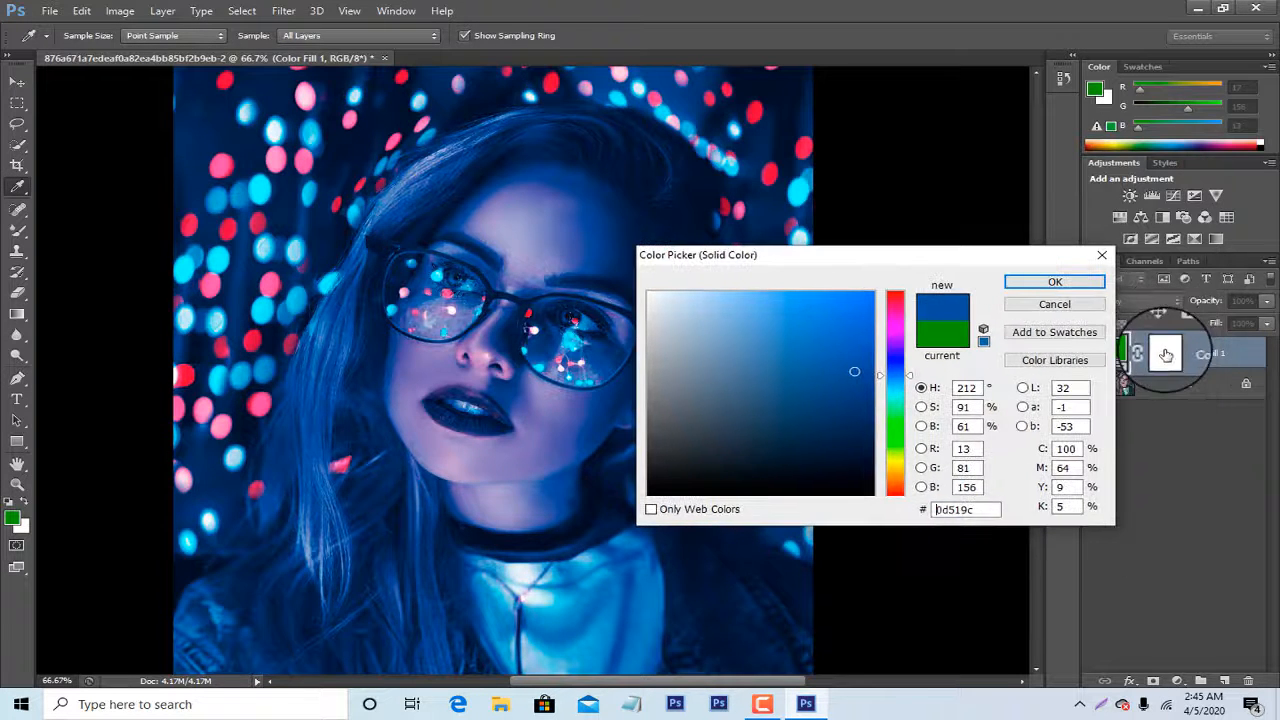
left_click(1075, 282)
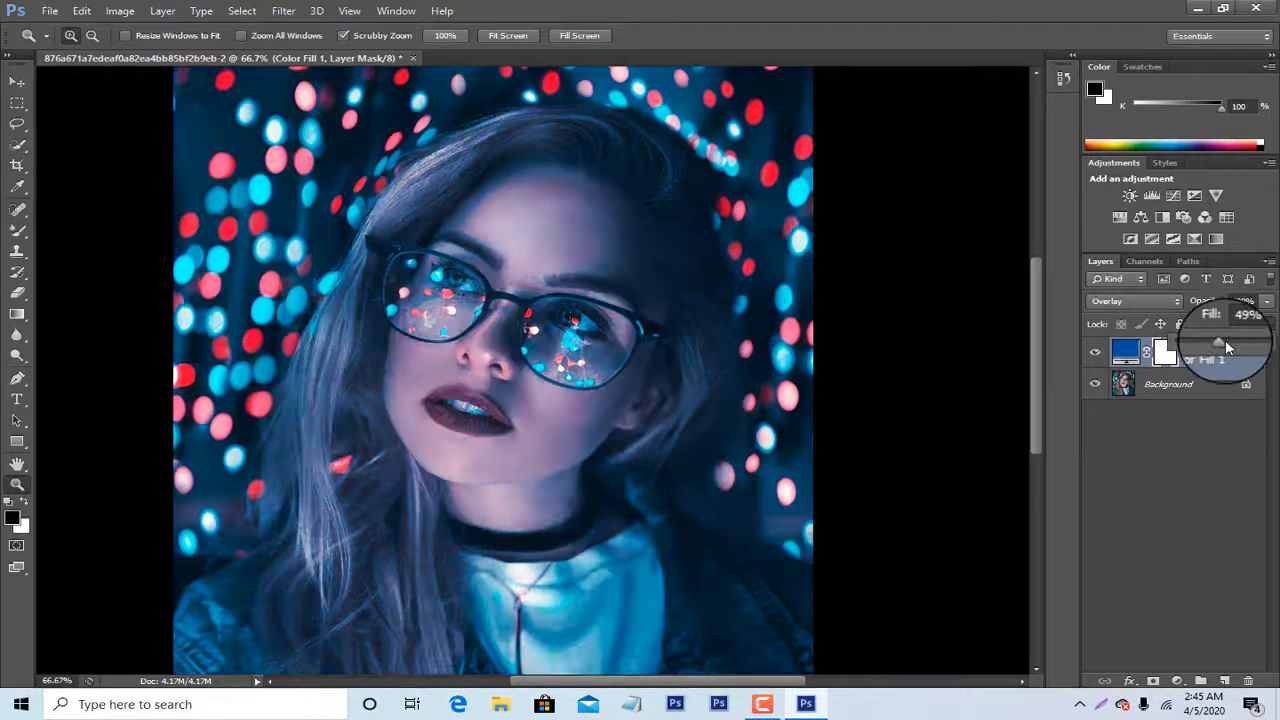
left_click_drag(1213, 347, 1207, 348)
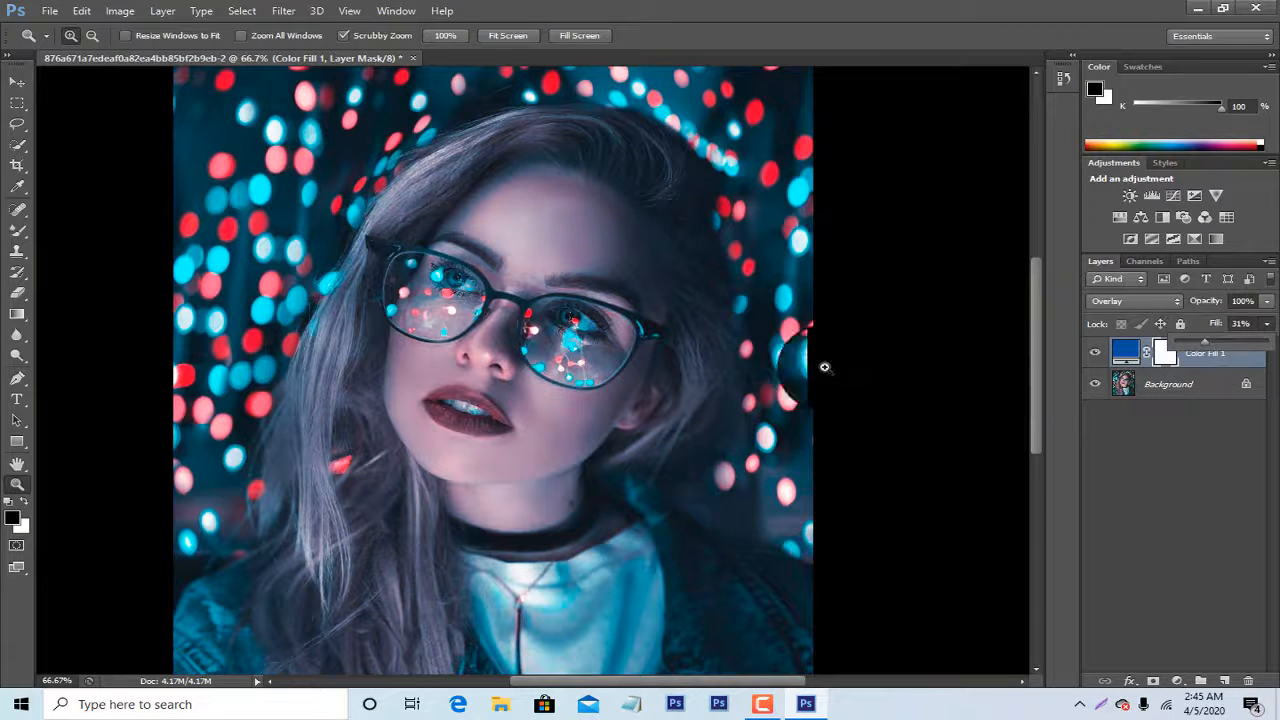
right_click(543, 290)
left_click(602, 372)
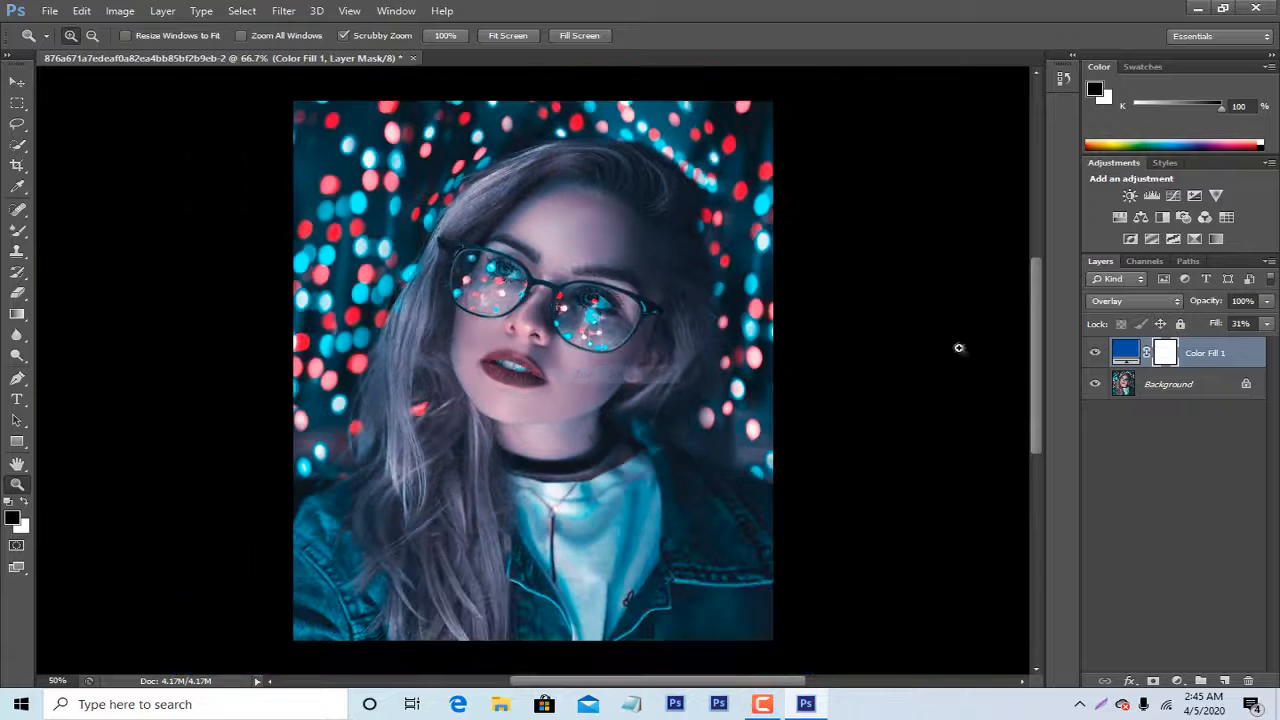
Change the Overlay fill layer's color to orange d47c13 and fine-tune its Fill strength.
double_click(1125, 352)
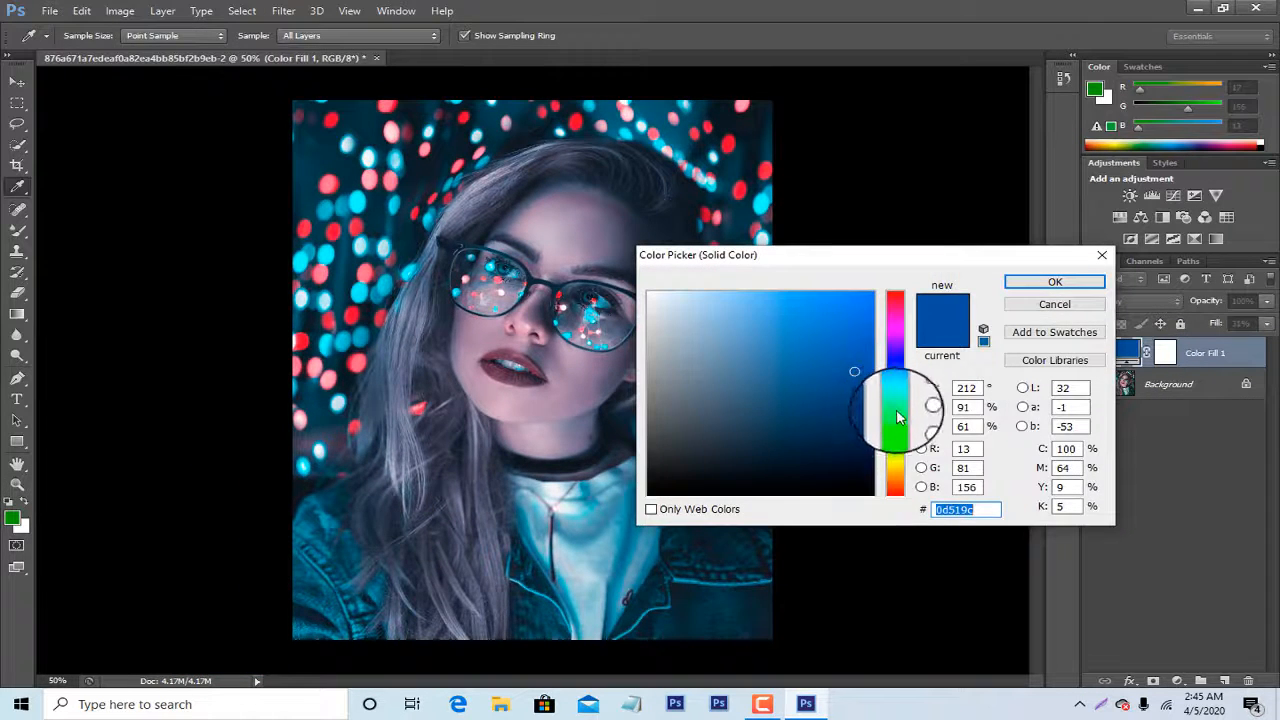
left_click_drag(896, 417, 935, 430)
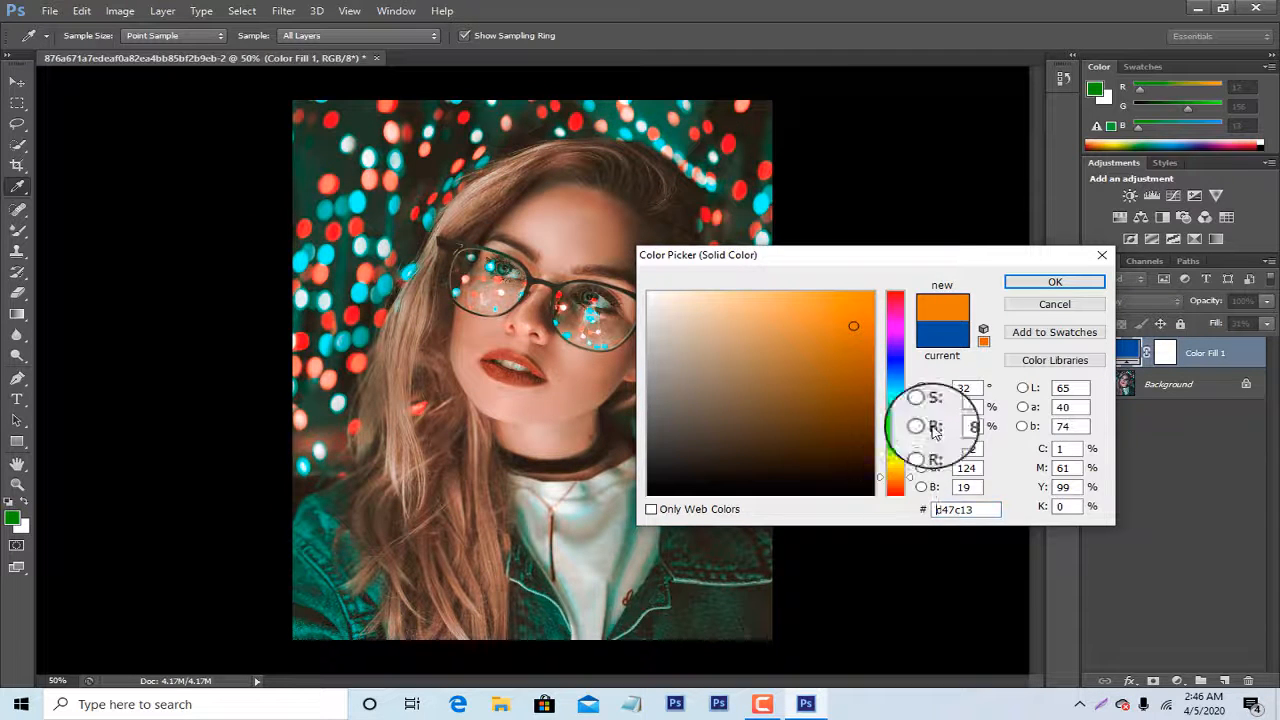
left_click(1055, 281)
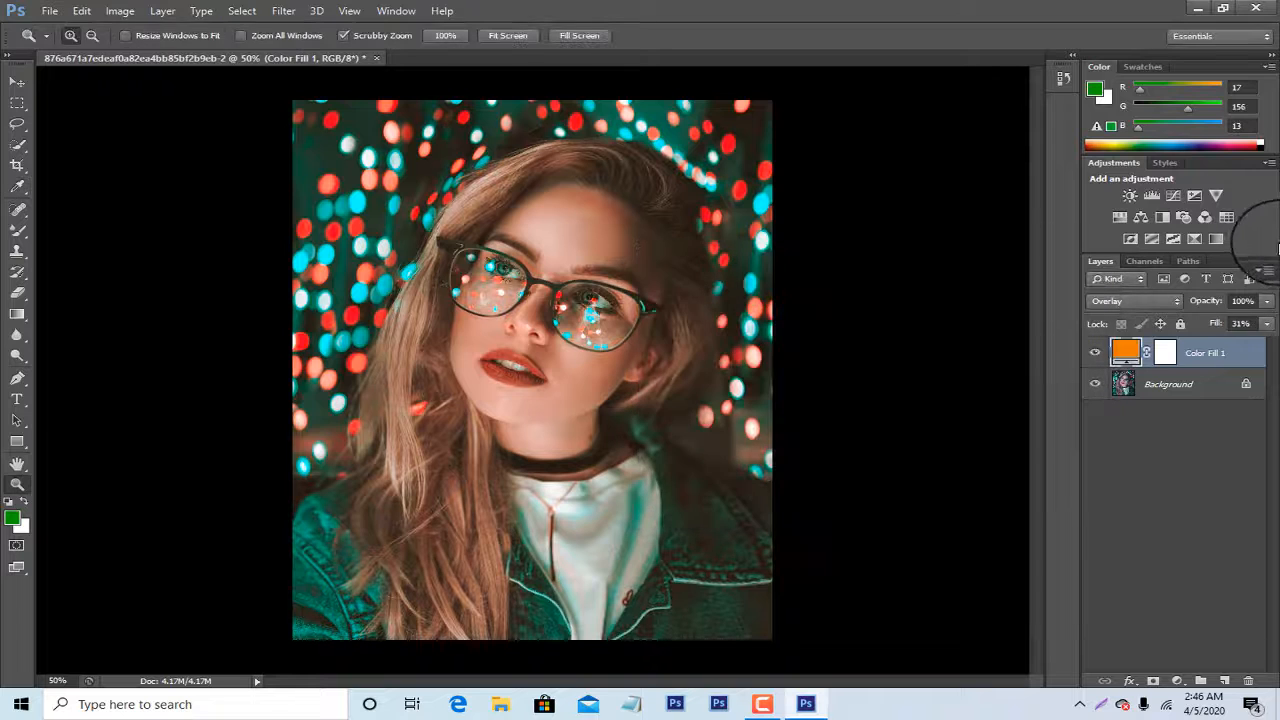
left_click(1267, 323)
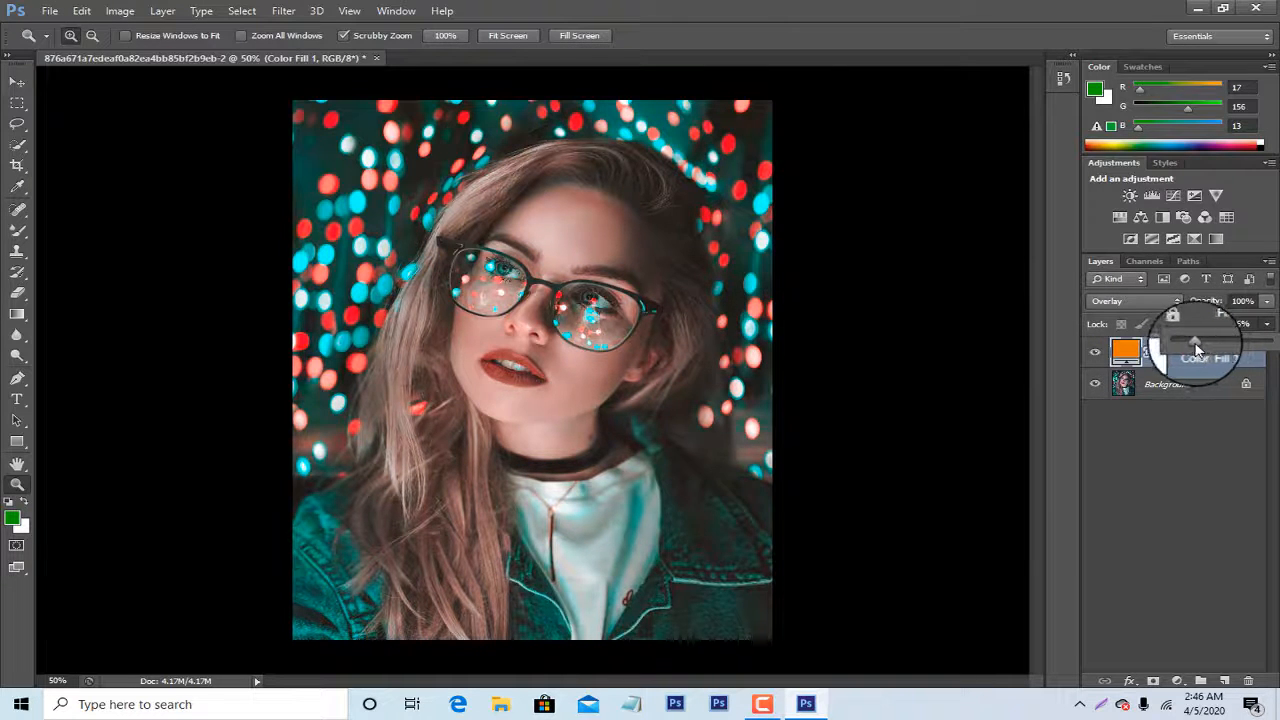
left_click_drag(1200, 342, 1212, 348)
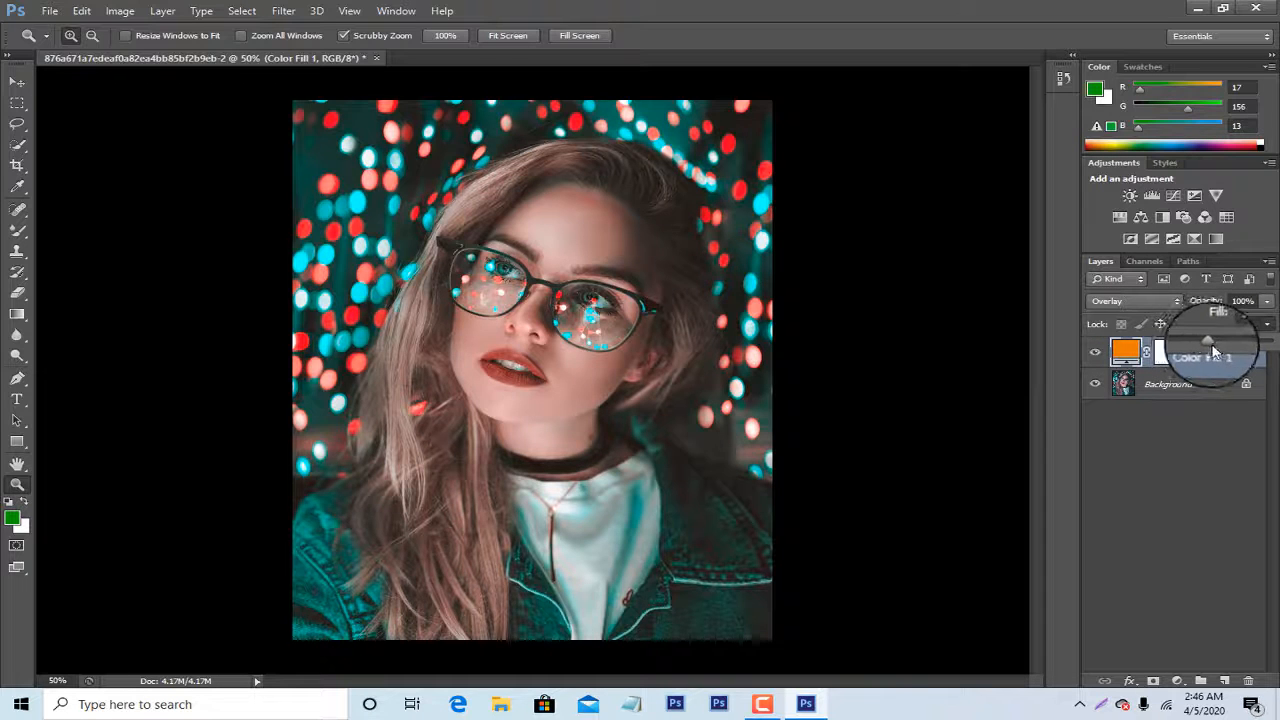